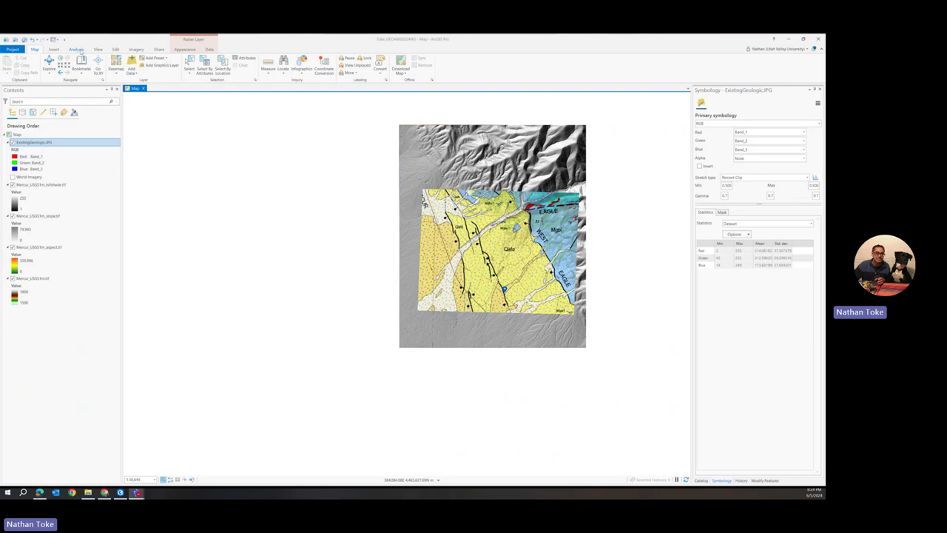
- Open the Catalog pane from the View tab and refresh My Files
{"action": "left_click", "coordinate": [98, 49]}
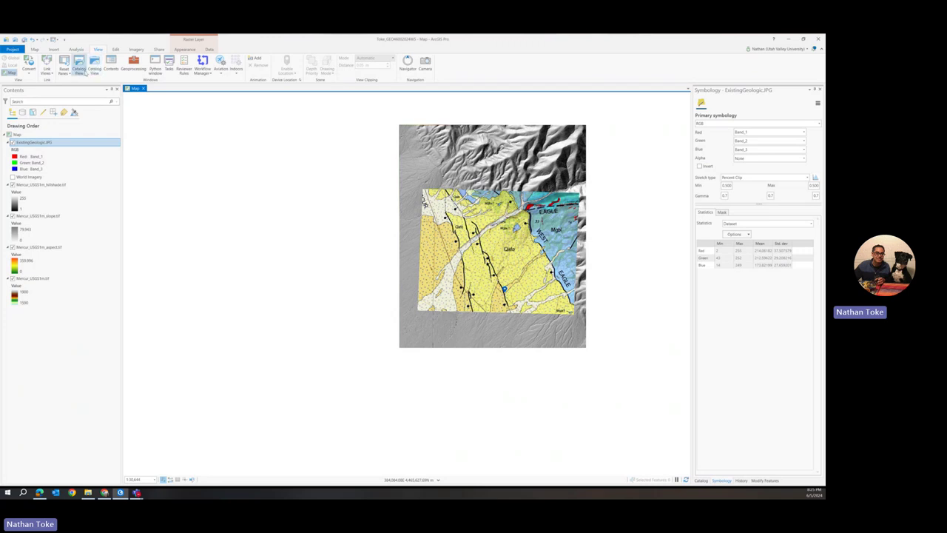
{"action": "left_click", "coordinate": [81, 68]}
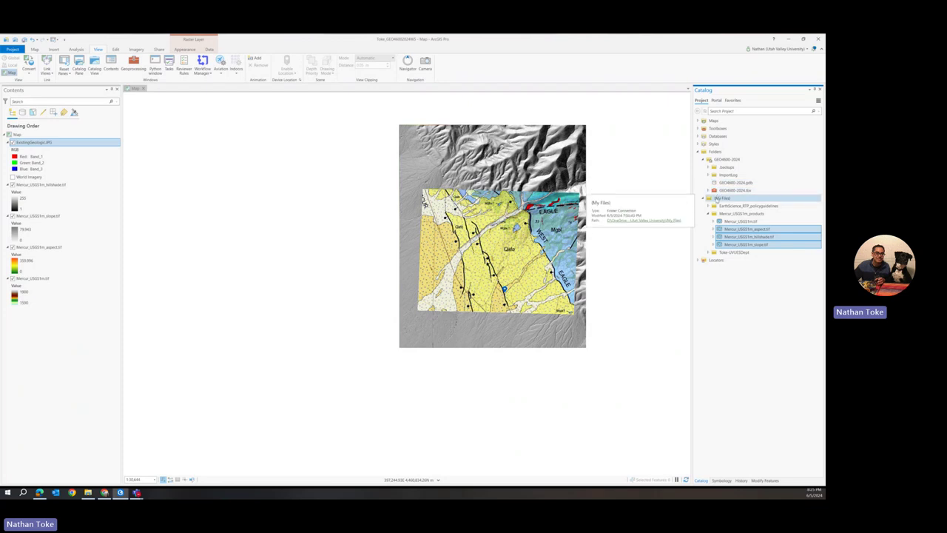
{"action": "right_click", "coordinate": [716, 199]}
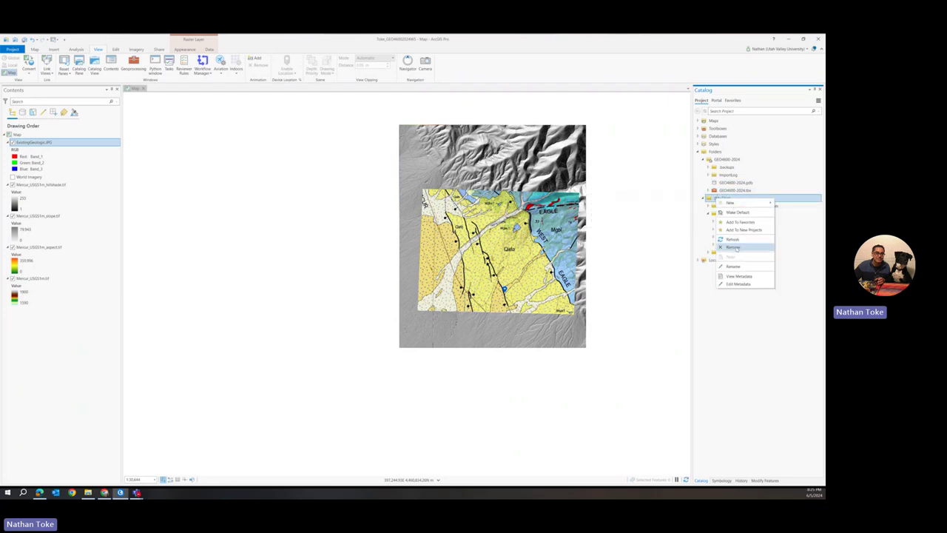
{"action": "left_click", "coordinate": [732, 240]}
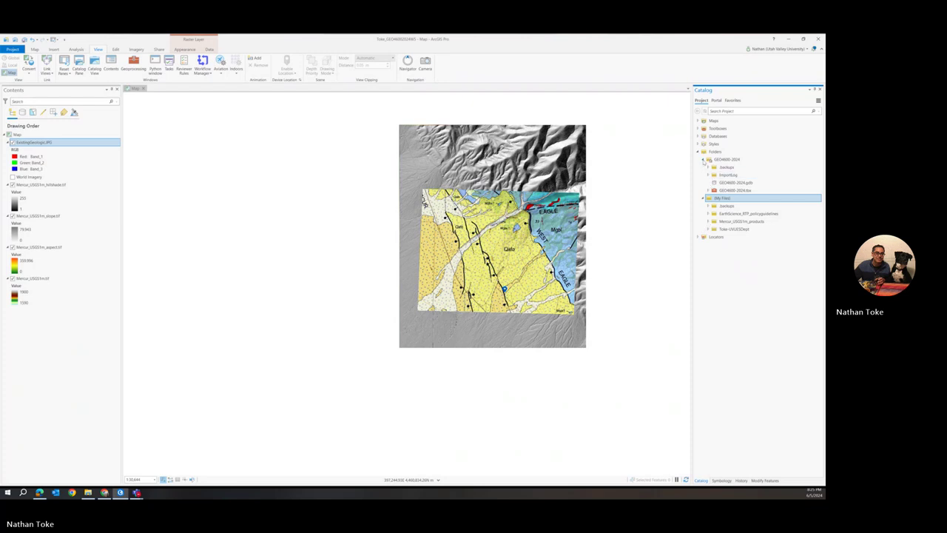
- Collapse GEO4600-2024, expand Mercur_USGS1m_products and Databases, then restore the window
{"action": "left_click", "coordinate": [703, 159]}
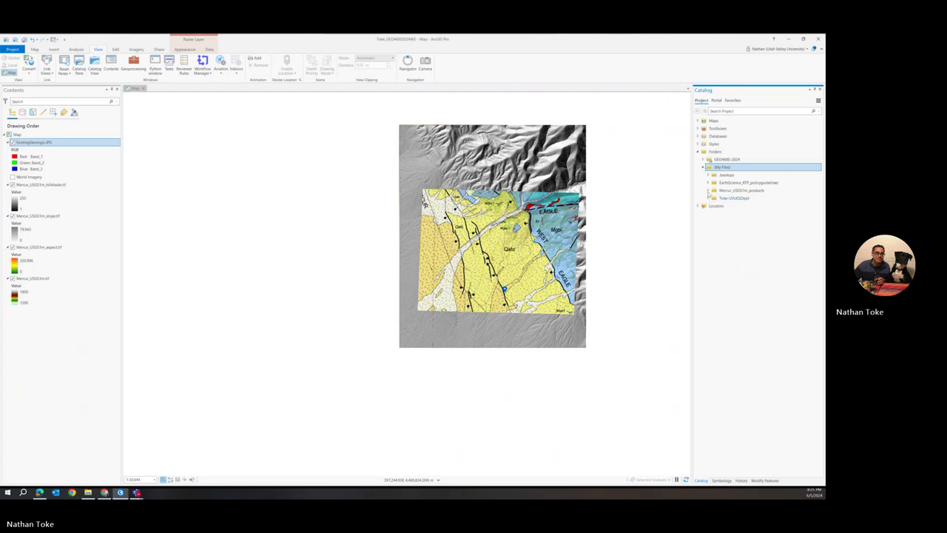
{"action": "left_click", "coordinate": [708, 191]}
{"action": "left_click", "coordinate": [709, 191]}
{"action": "left_click", "coordinate": [708, 191]}
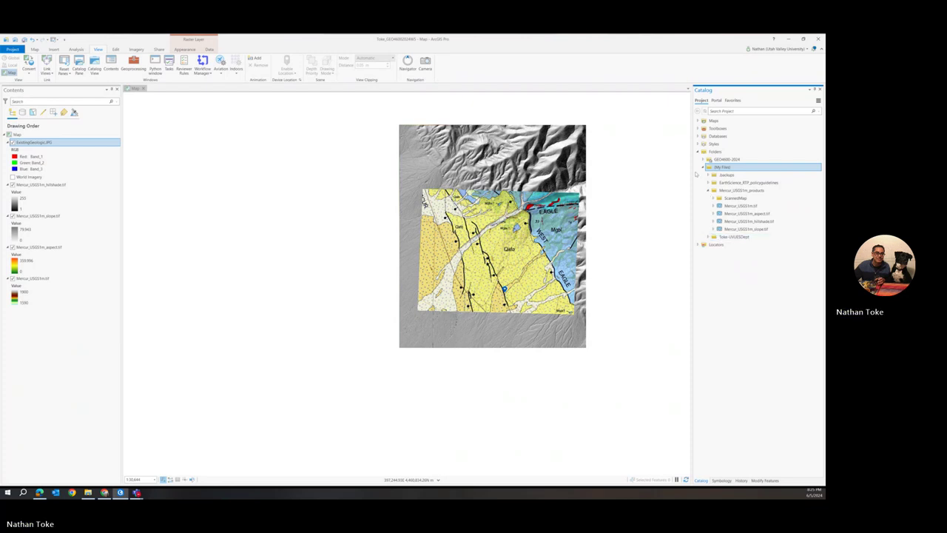
{"action": "left_click", "coordinate": [698, 136]}
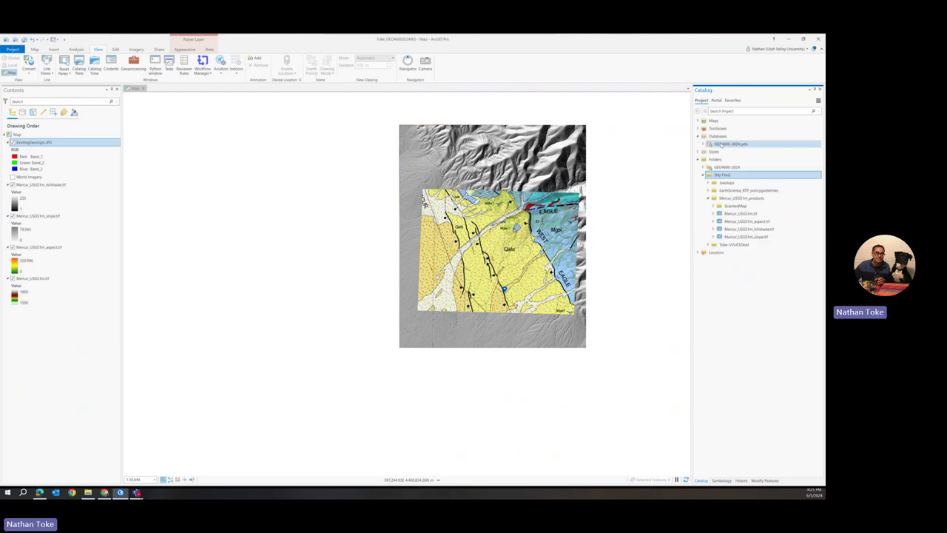
{"action": "mouse_move", "coordinate": [722, 146]}
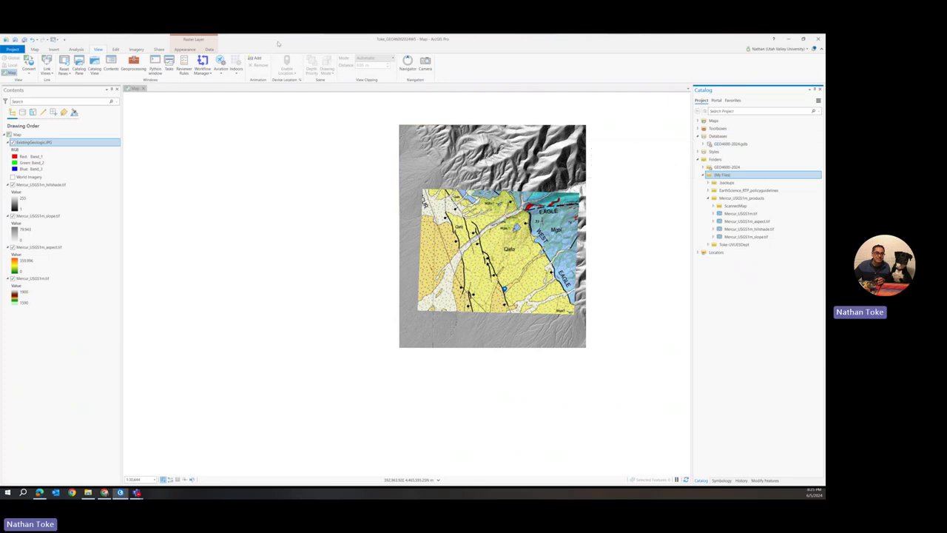
{"action": "double_click", "coordinate": [626, 49]}
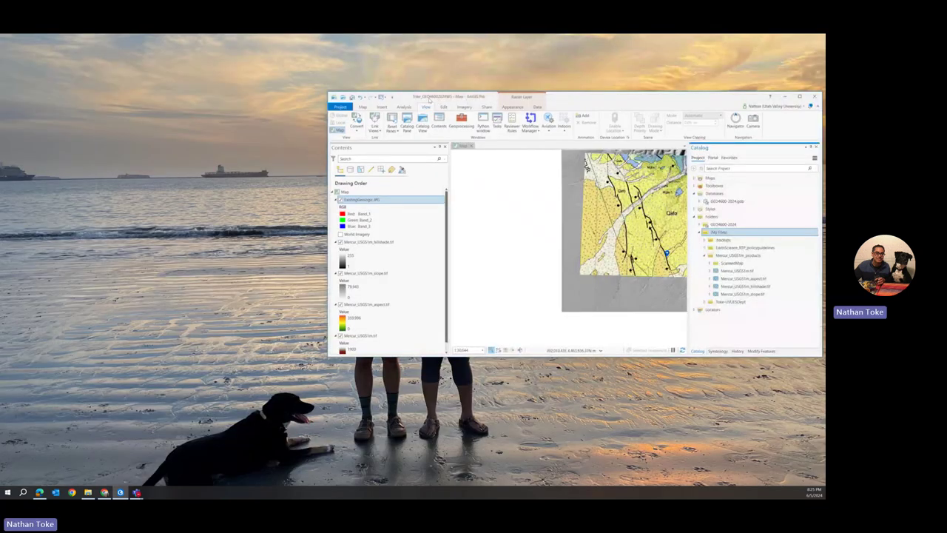
- Maximize ArcGIS Pro, collapse the database list and save the project
{"action": "left_click", "coordinate": [799, 97]}
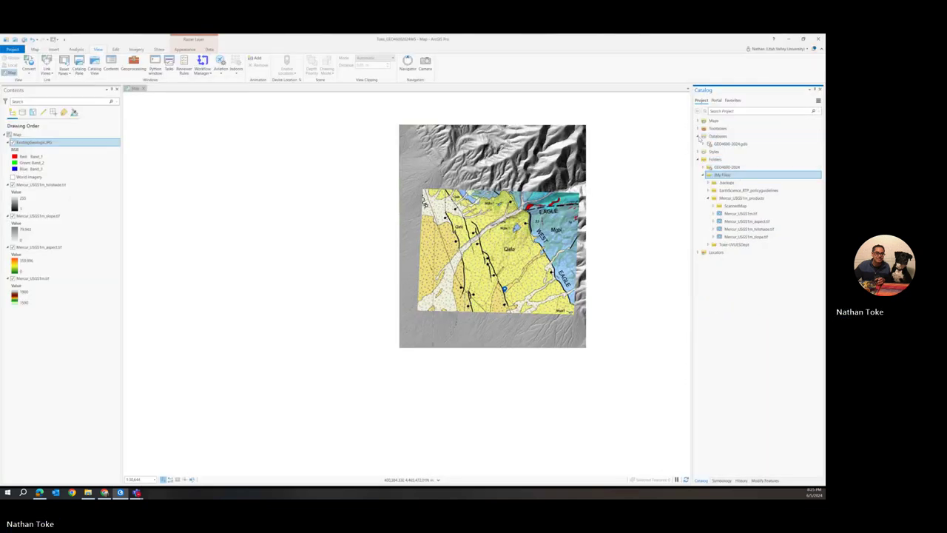
{"action": "left_click", "coordinate": [698, 137]}
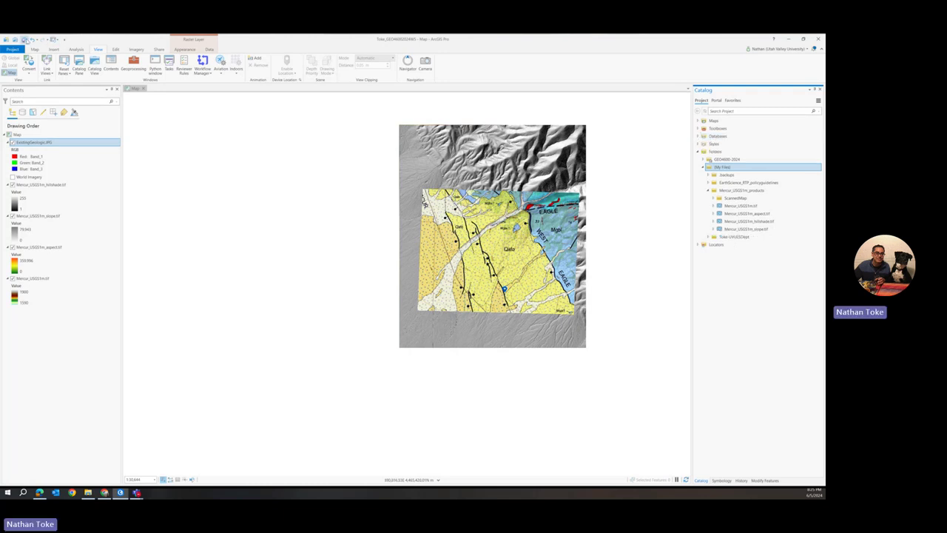
{"action": "left_click", "coordinate": [25, 40]}
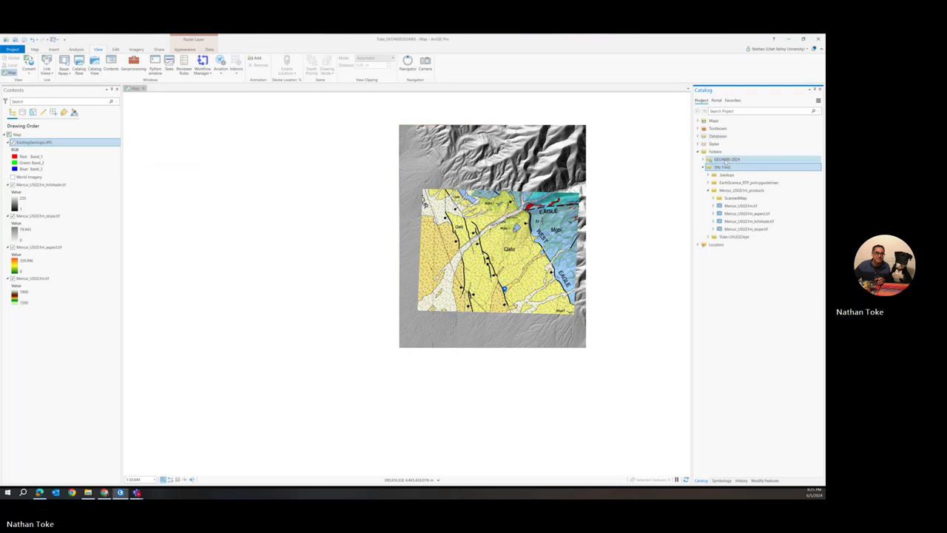
- Add GEO4600-2024 as a folder connection, refresh My Files and browse Mercur_USGS1m_products and Toke-UVUESDept
{"action": "left_click_drag", "start_coordinate": [727, 160], "coordinate": [715, 154]}
{"action": "right_click", "coordinate": [716, 168]}
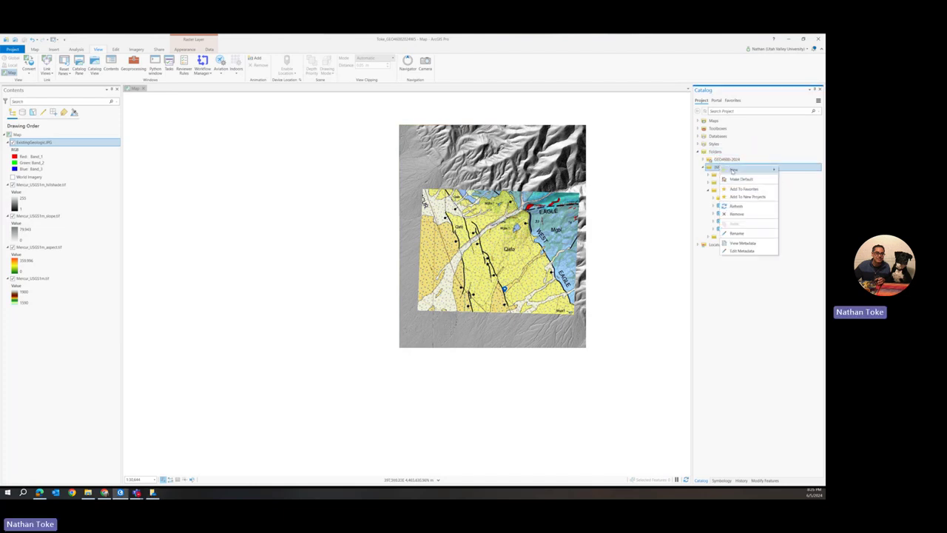
{"action": "left_click", "coordinate": [735, 206]}
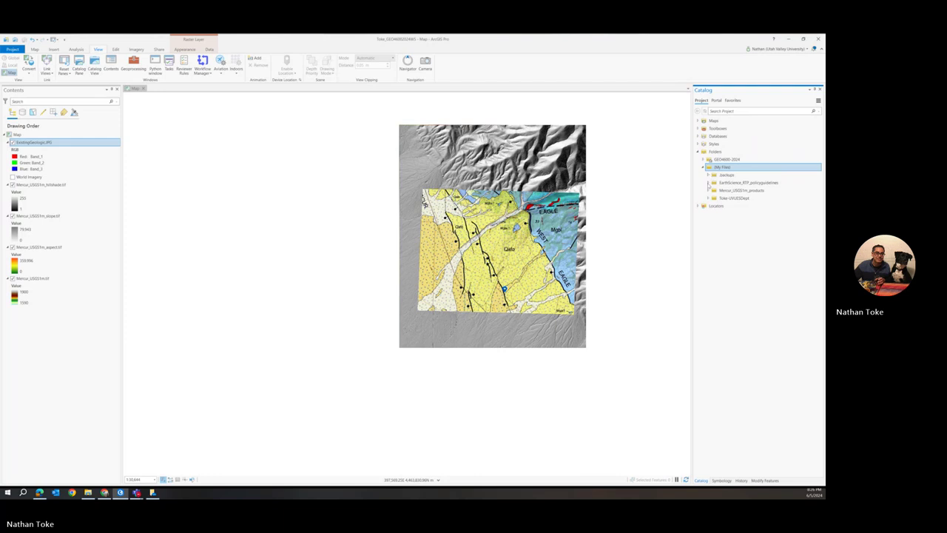
{"action": "left_click", "coordinate": [709, 191]}
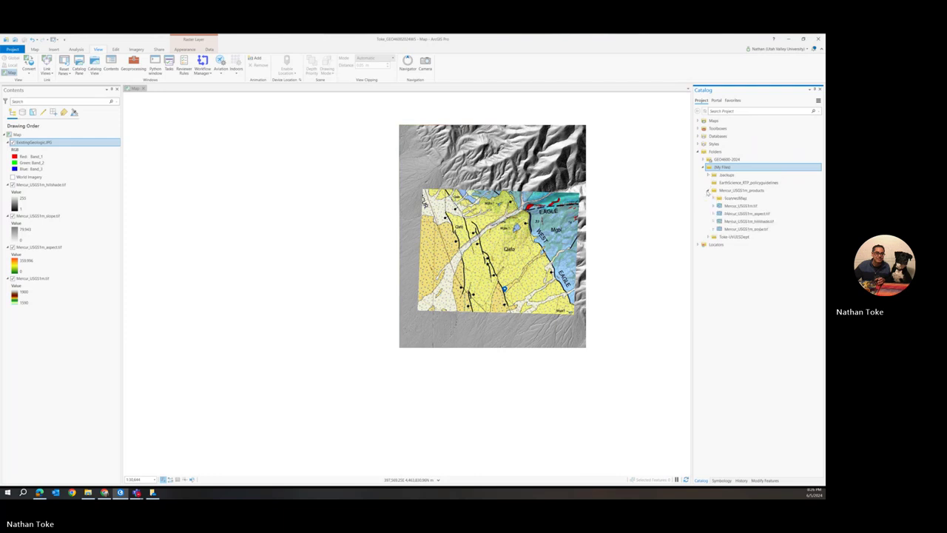
{"action": "left_click", "coordinate": [709, 237]}
{"action": "left_click", "coordinate": [708, 238]}
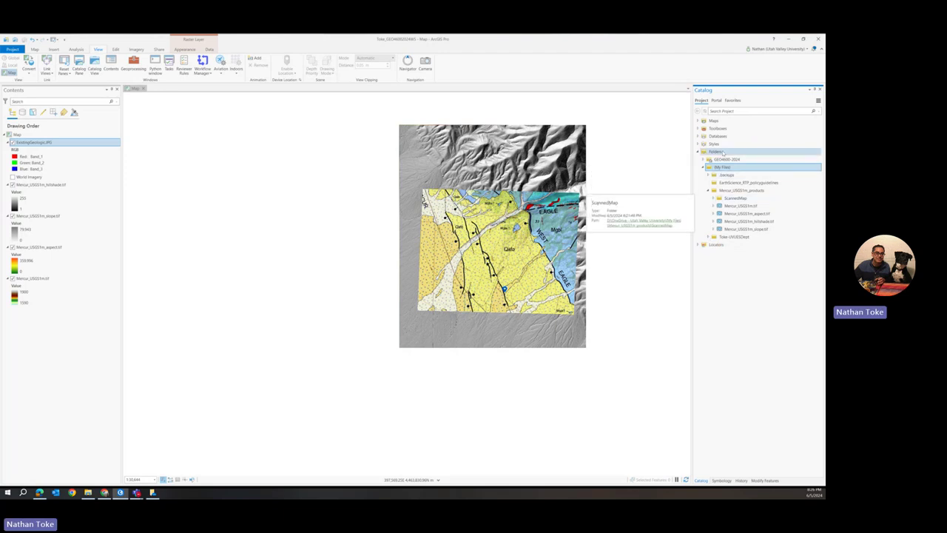
- Bring up the Databases entry's menu of options for adding a database
{"action": "left_click", "coordinate": [699, 136]}
{"action": "right_click", "coordinate": [716, 137]}
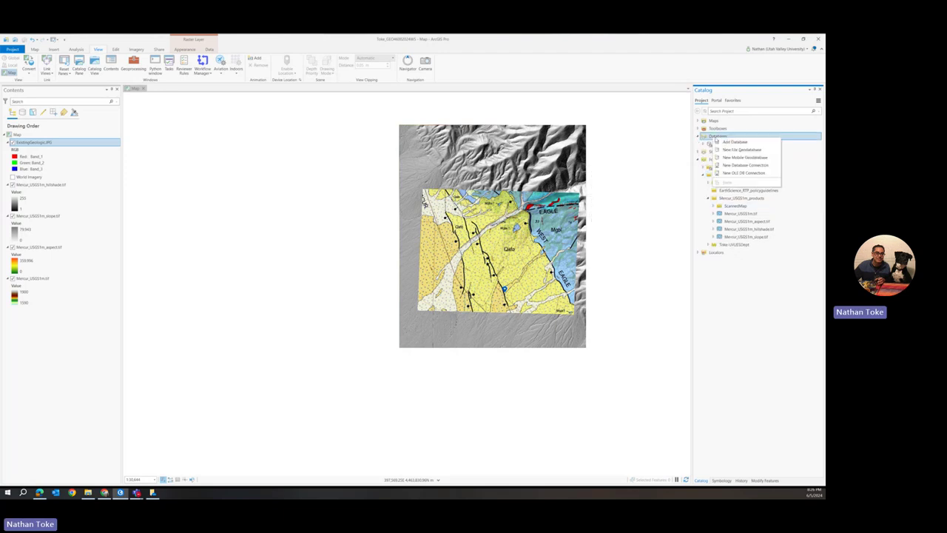
{"action": "left_click", "coordinate": [735, 137]}
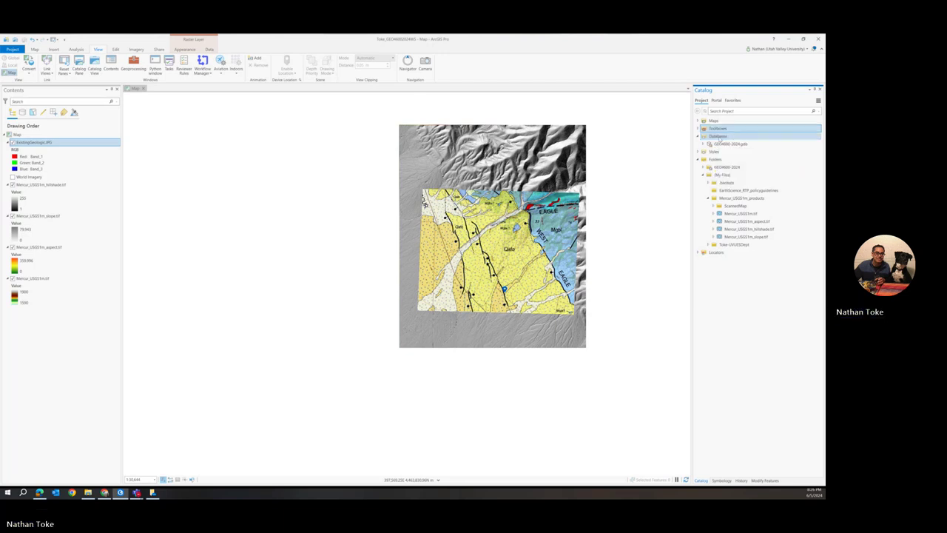
{"action": "right_click", "coordinate": [719, 138]}
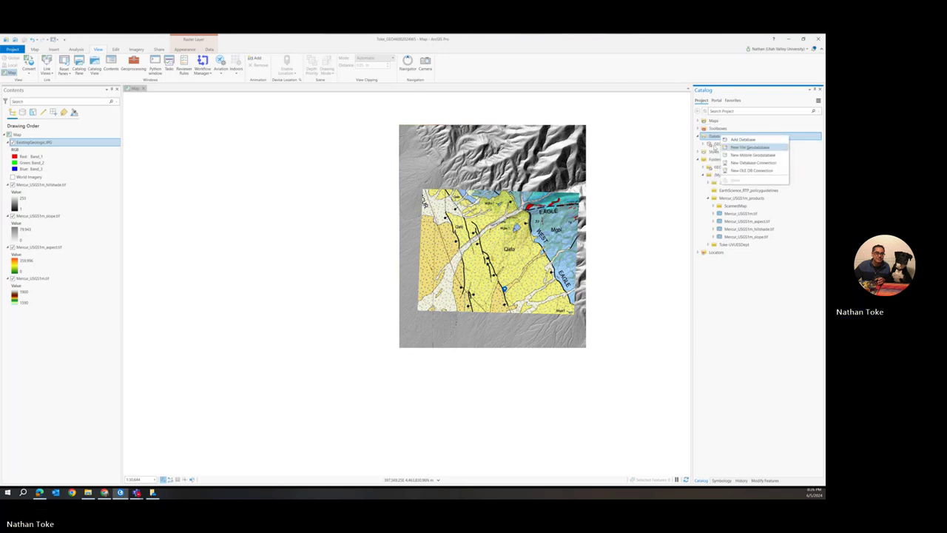
{"action": "left_click", "coordinate": [709, 144]}
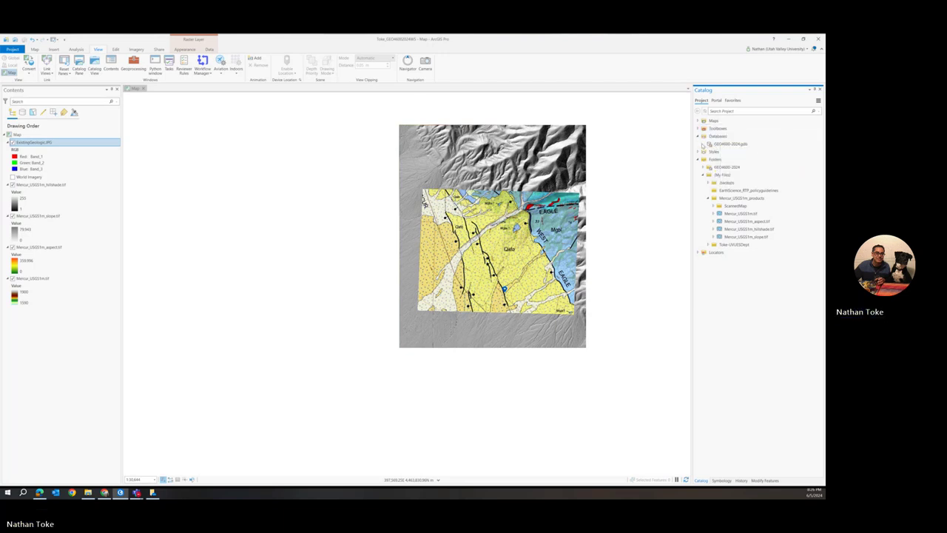
{"action": "left_click", "coordinate": [723, 146]}
{"action": "left_click", "coordinate": [714, 137]}
{"action": "right_click", "coordinate": [713, 138]}
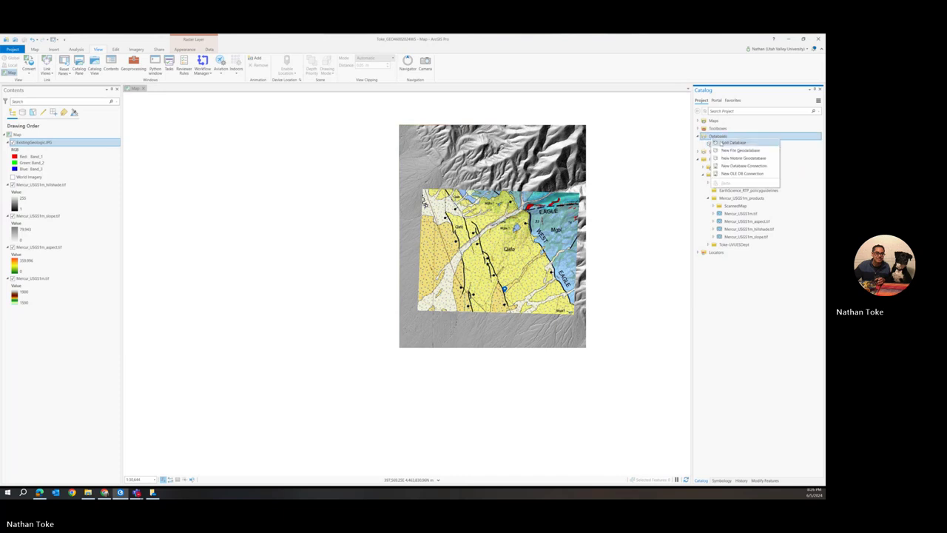
- Start Add Database, browse D:\ to My Files, then cancel without adding
{"action": "left_click", "coordinate": [724, 142]}
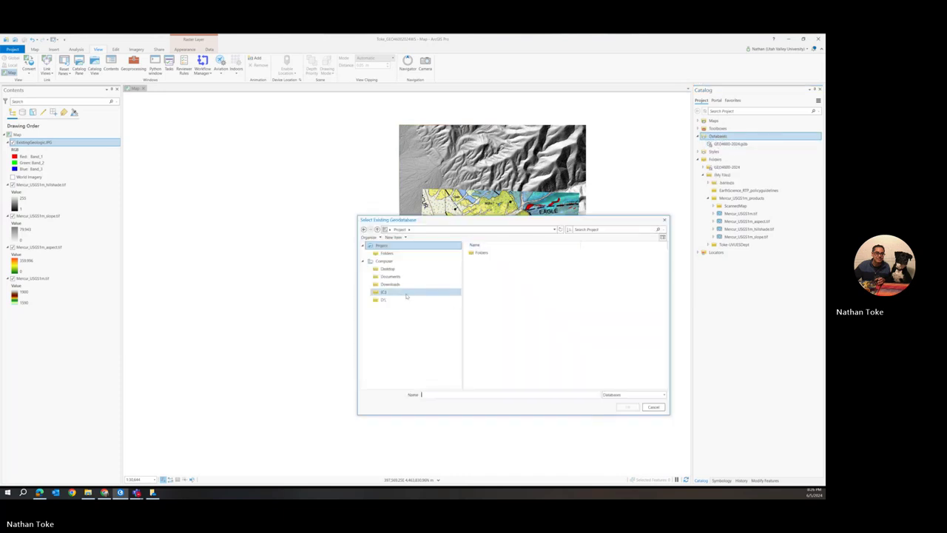
{"action": "left_click", "coordinate": [383, 299]}
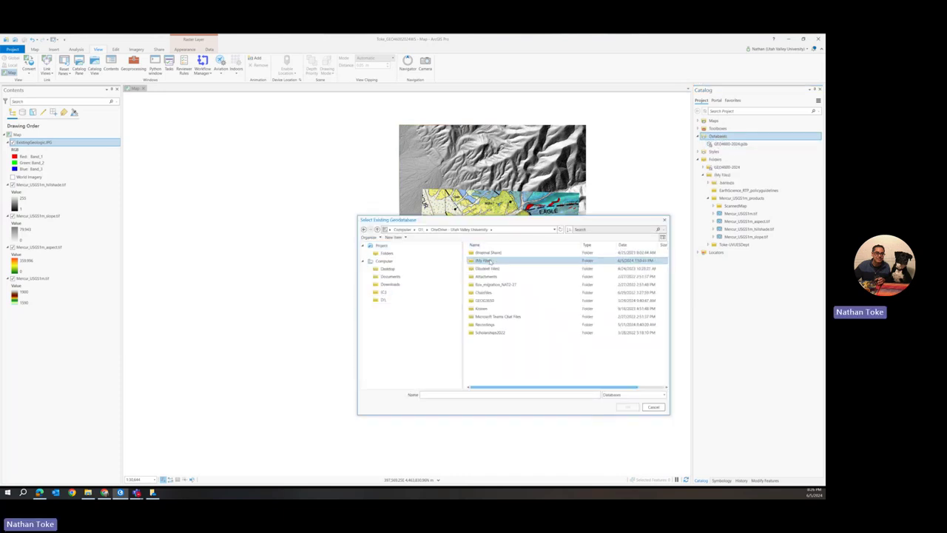
{"action": "double_click", "coordinate": [483, 260]}
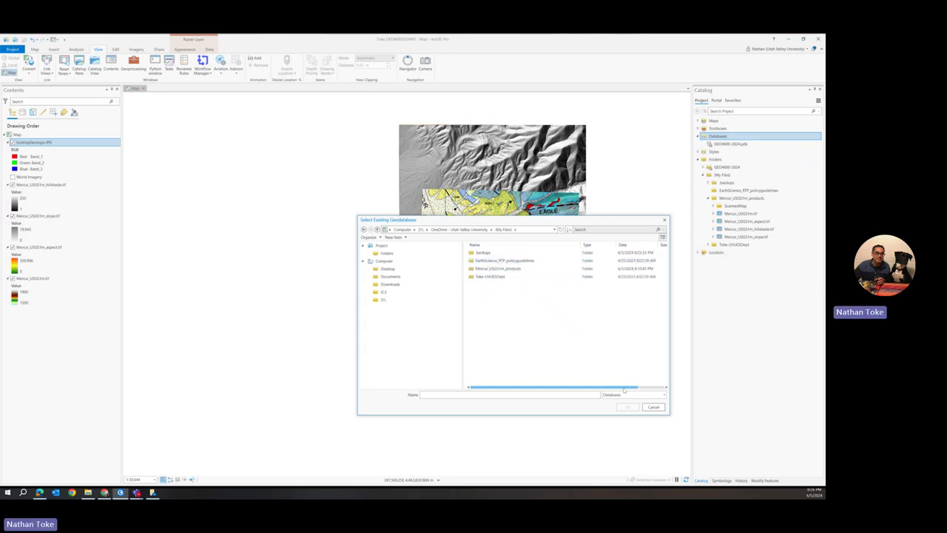
{"action": "left_click", "coordinate": [654, 408]}
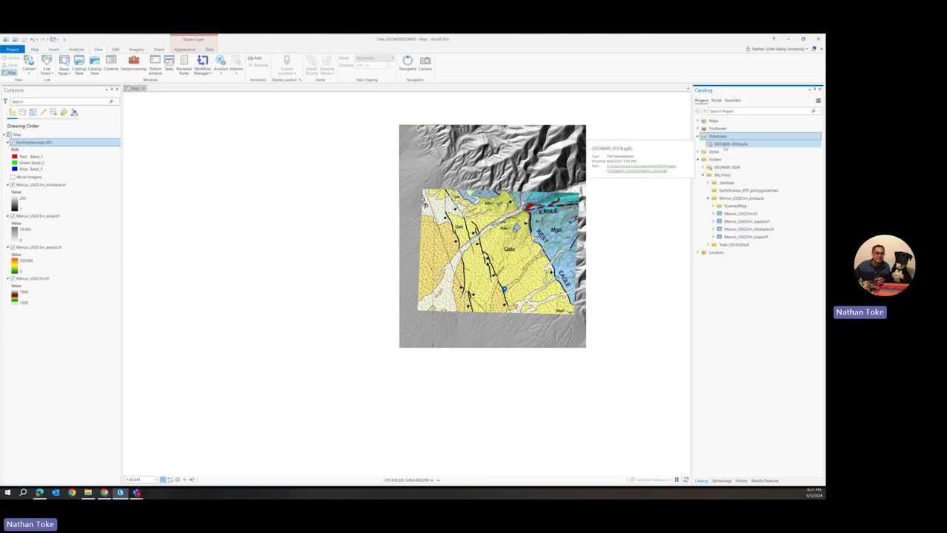
- Open Save As on the Project page and cancel the Save Project As dialog
{"action": "left_click", "coordinate": [13, 49]}
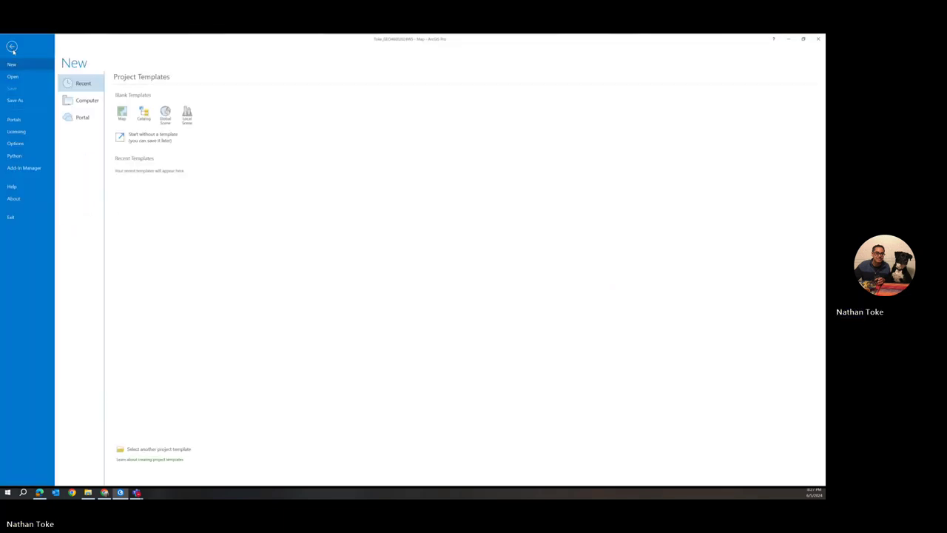
{"action": "left_click", "coordinate": [15, 100]}
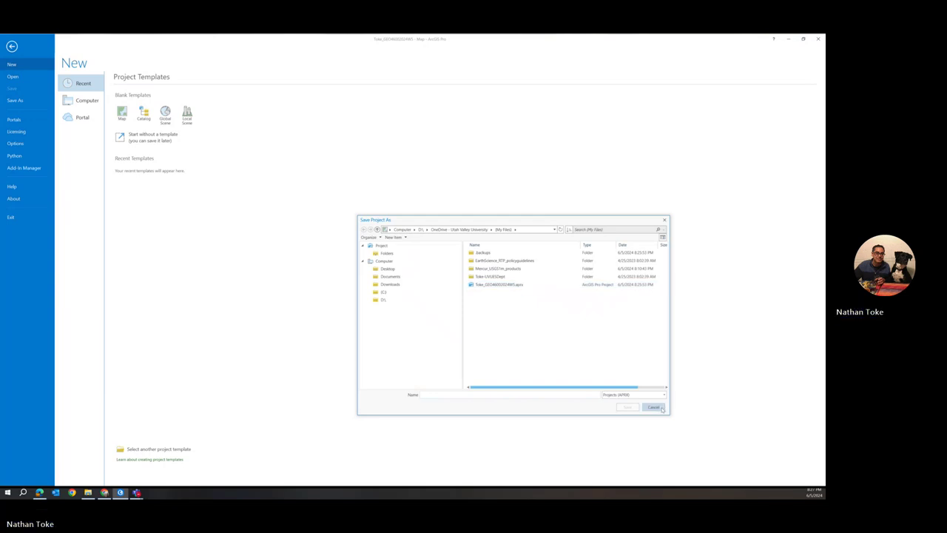
{"action": "left_click", "coordinate": [663, 409]}
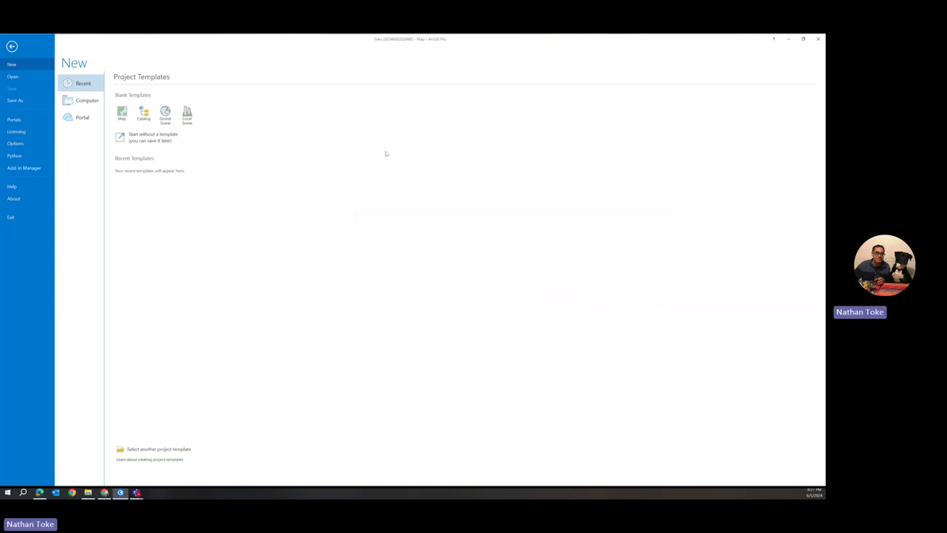
- Return to the map, select My Files and expand Mercur_USGS1m_products in Catalog
{"action": "left_click", "coordinate": [14, 46]}
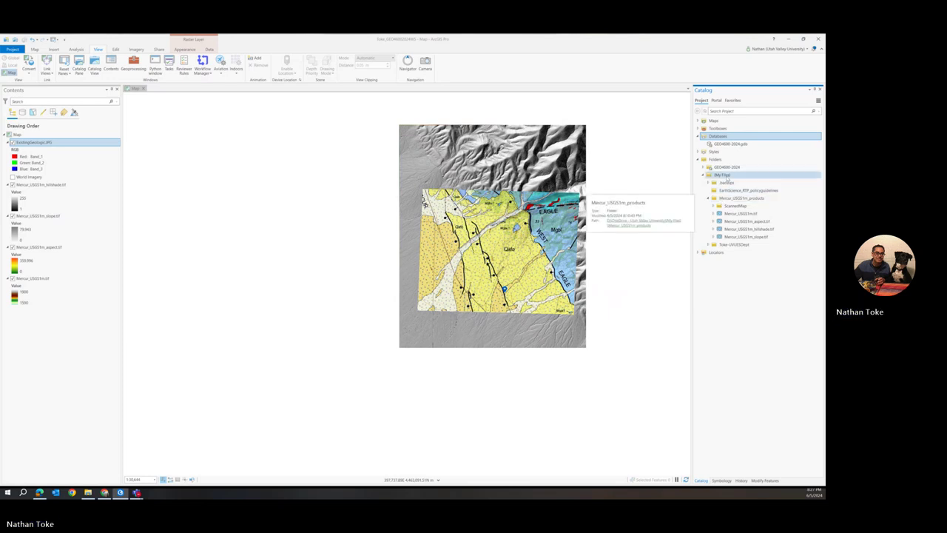
{"action": "left_click", "coordinate": [725, 176]}
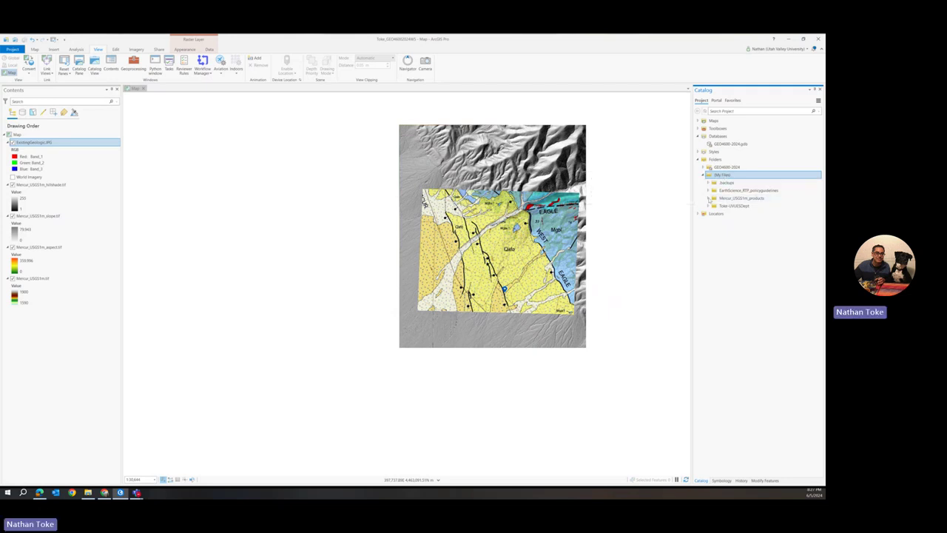
{"action": "left_click", "coordinate": [709, 198]}
{"action": "right_click", "coordinate": [729, 198]}
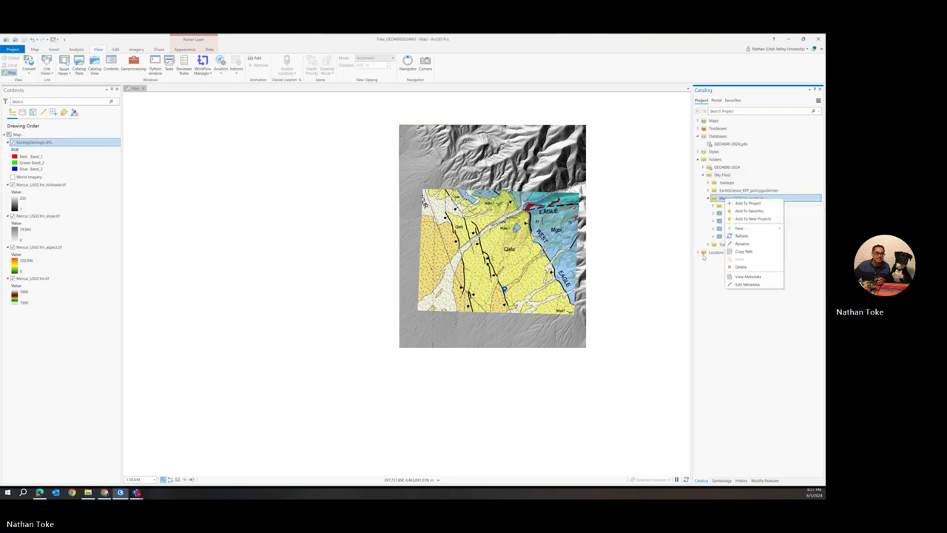
- Create a new file geodatabase in My Files named GeologicMapping
{"action": "right_click", "coordinate": [720, 176]}
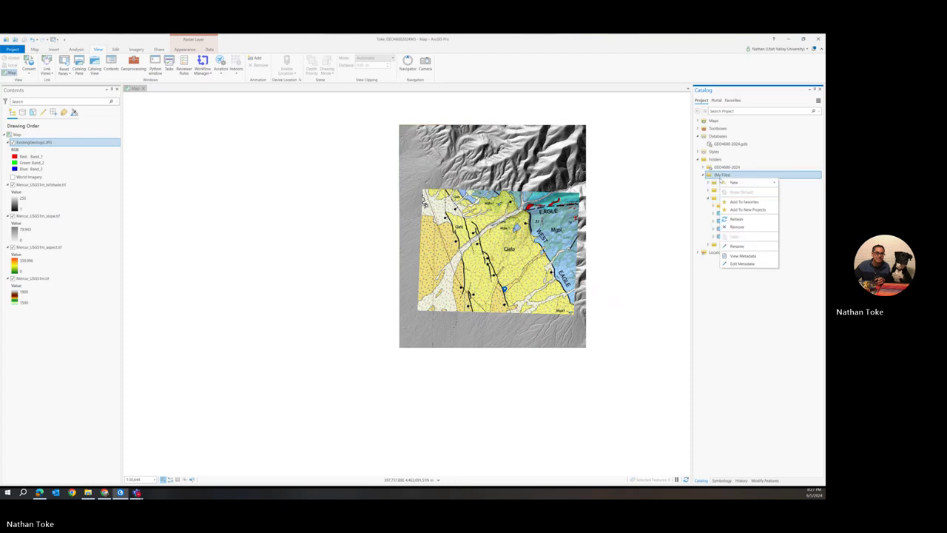
{"action": "mouse_move", "coordinate": [735, 183]}
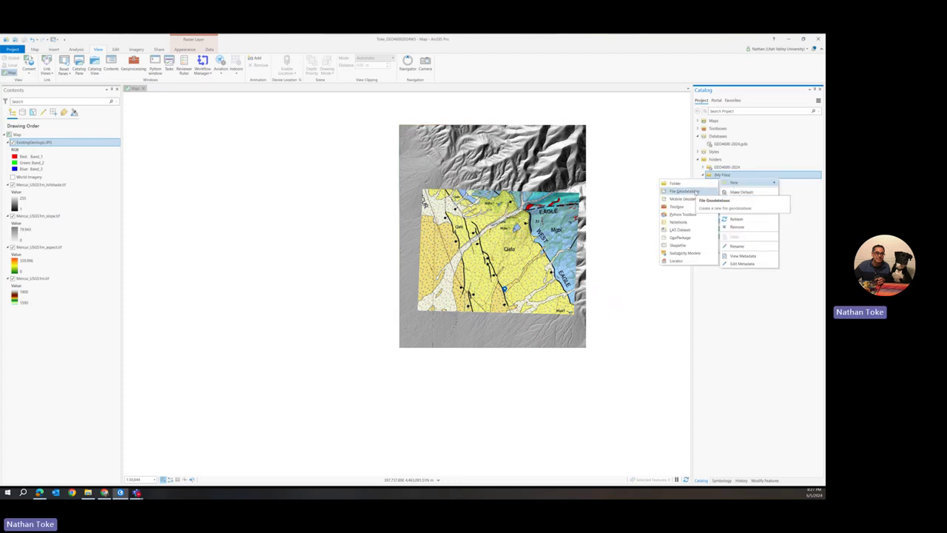
{"action": "left_click", "coordinate": [696, 192]}
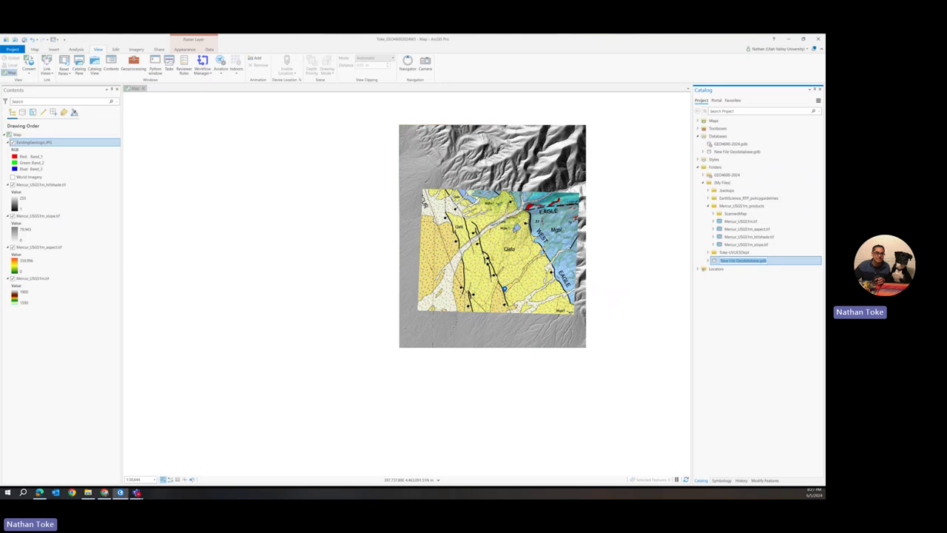
{"action": "key", "text": "BackSpace"}
{"action": "type", "text": "GeologicMappin"}
{"action": "type", "text": "g"}
{"action": "key", "text": "Return"}
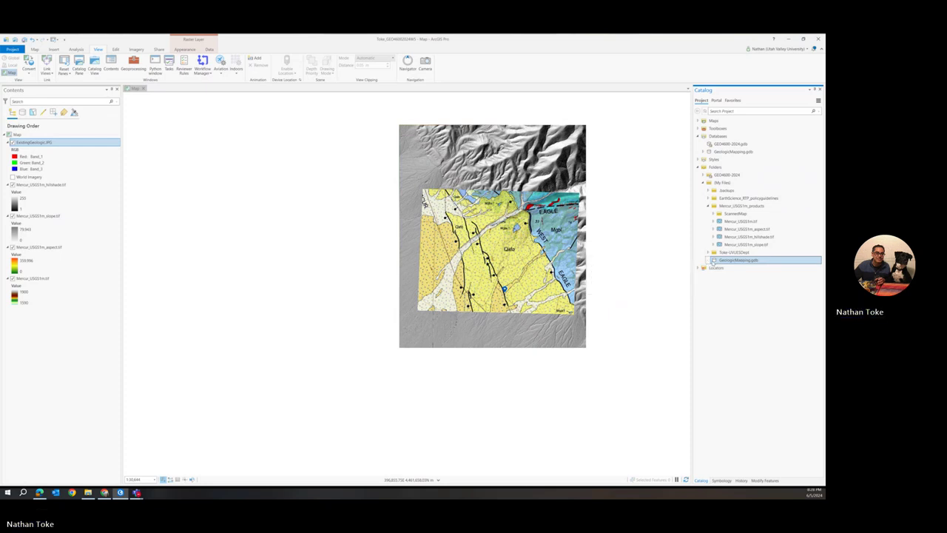
{"action": "right_click", "coordinate": [712, 262]}
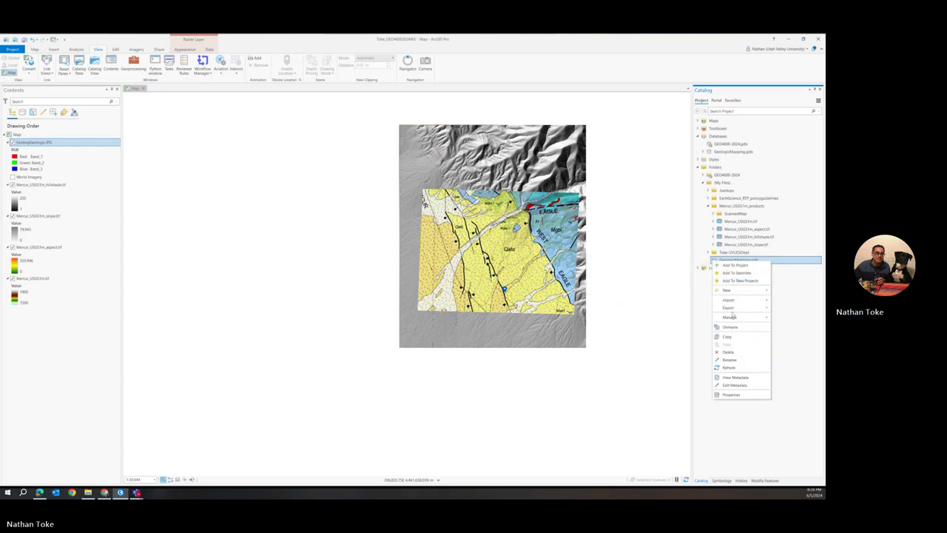
{"action": "mouse_move", "coordinate": [730, 294]}
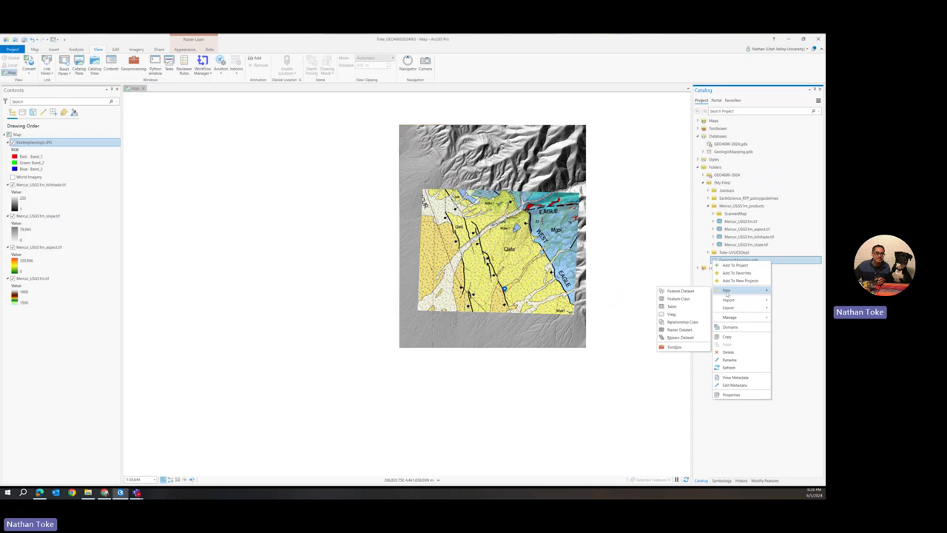
{"action": "left_click", "coordinate": [676, 292]}
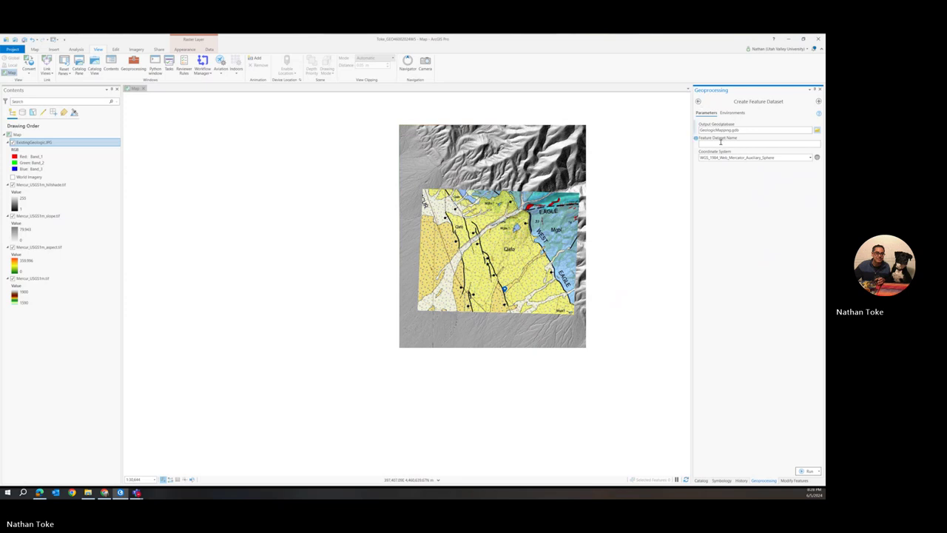
{"action": "left_click", "coordinate": [730, 112]}
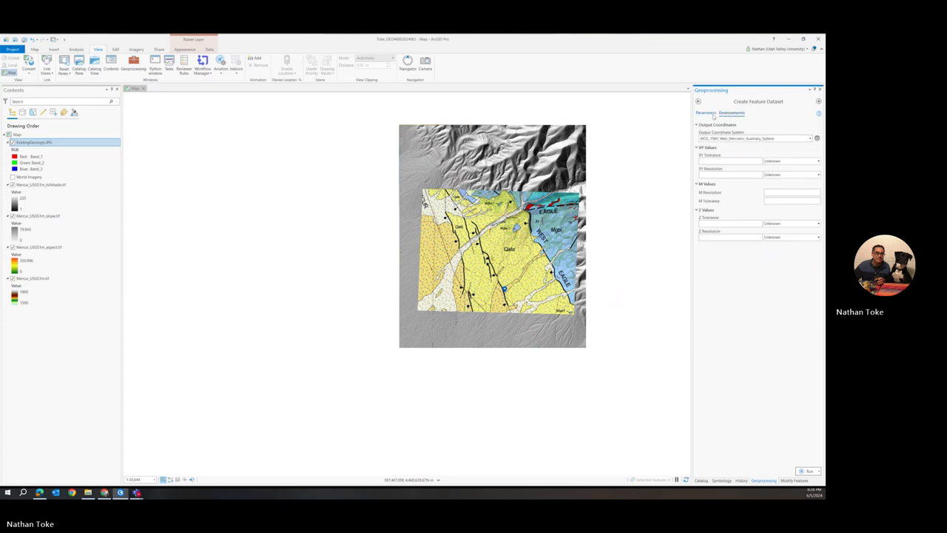
{"action": "left_click", "coordinate": [709, 113]}
{"action": "left_click", "coordinate": [698, 101]}
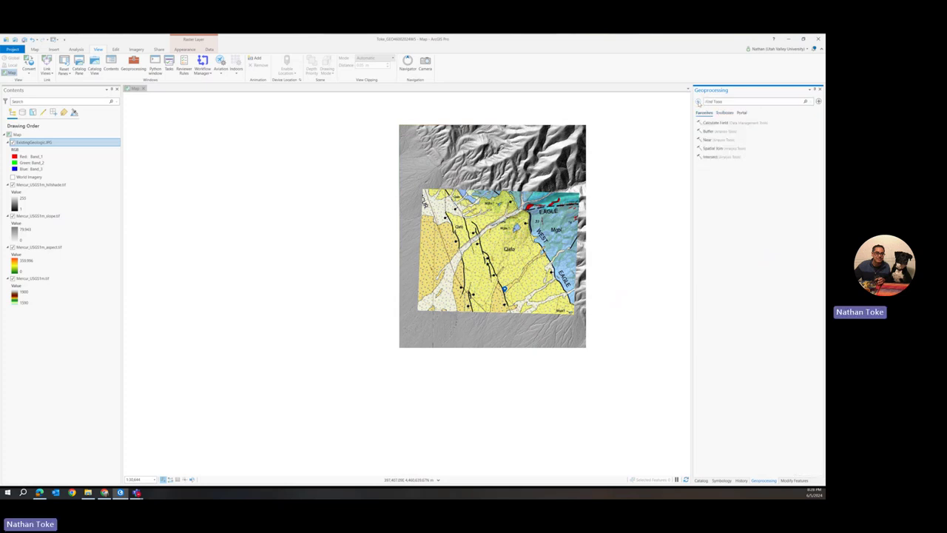
{"action": "left_click", "coordinate": [702, 481]}
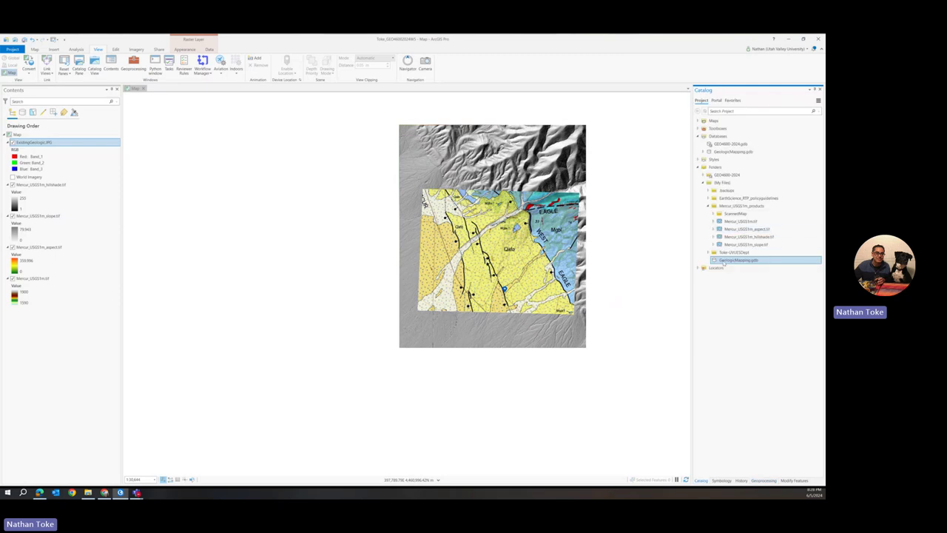
- Start a new Line feature class in GeologicMapping.gdb, naming it TokeMapLn
{"action": "right_click", "coordinate": [724, 263]}
{"action": "mouse_move", "coordinate": [744, 291]}
{"action": "left_click", "coordinate": [704, 299]}
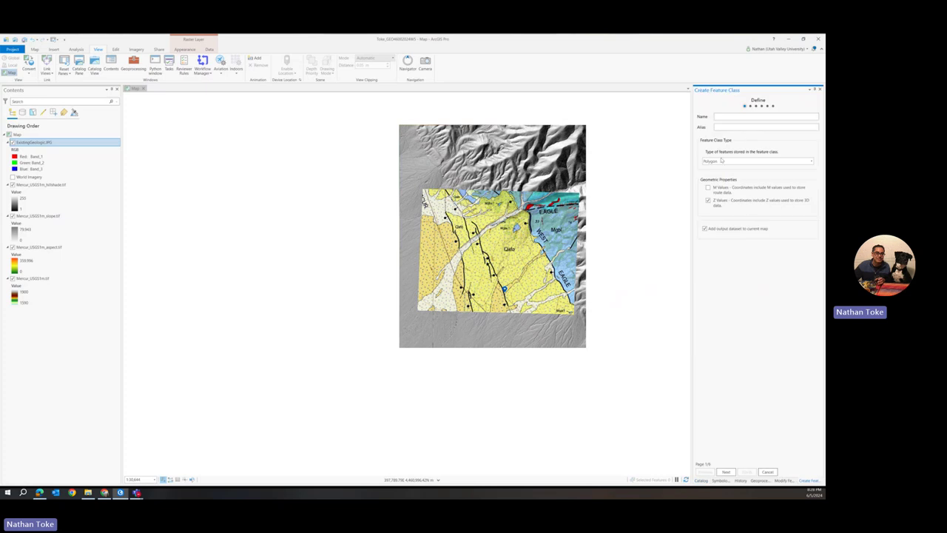
{"action": "left_click", "coordinate": [721, 161]}
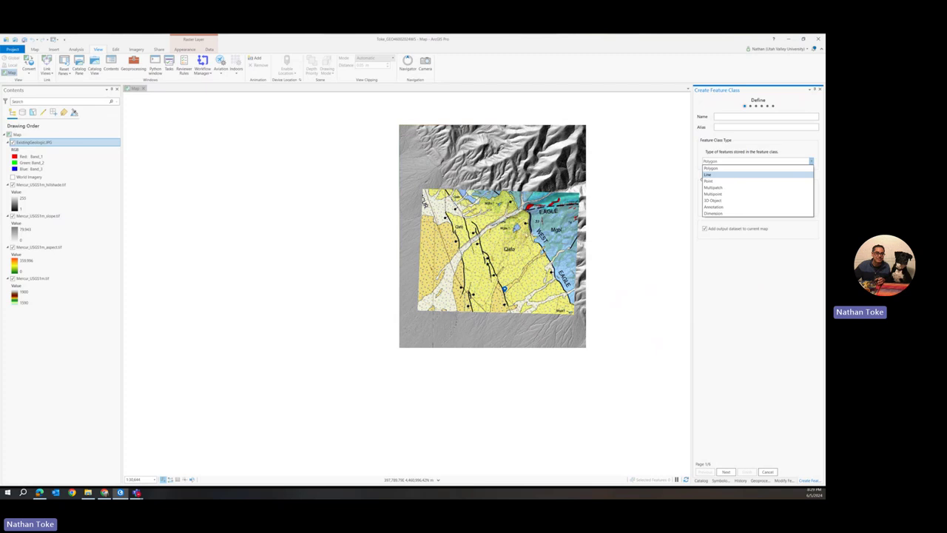
{"action": "left_click", "coordinate": [708, 174]}
{"action": "left_click", "coordinate": [715, 116]}
{"action": "type", "text": "Toke"}
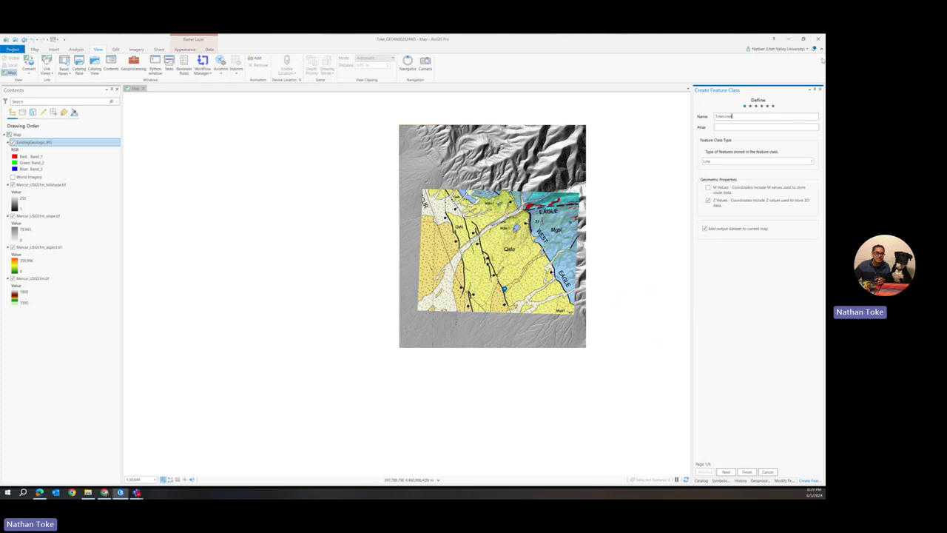
{"action": "type", "text": "MapLn"}
- Finish the TokeMapLines feature class and give its layer the 1.0 Point line symbol
{"action": "left_click", "coordinate": [747, 472]}
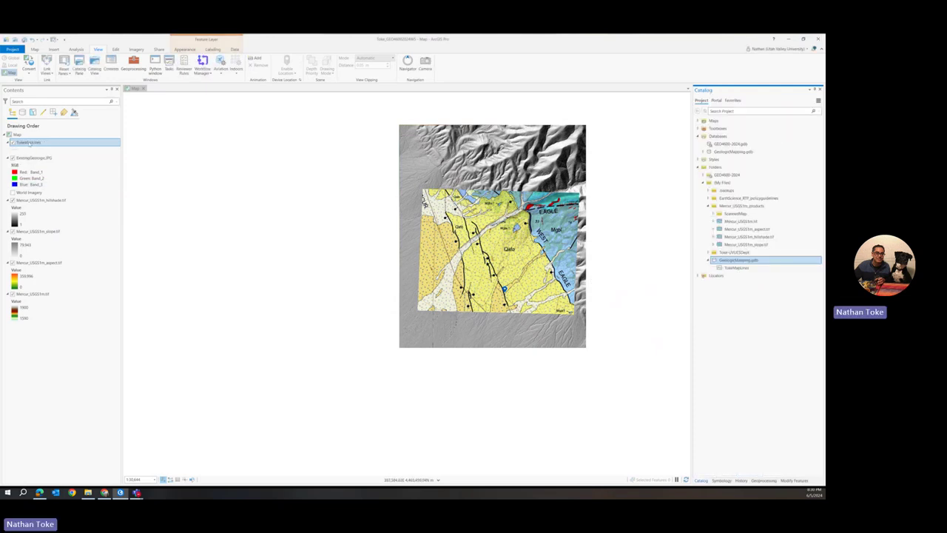
{"action": "left_click", "coordinate": [14, 150]}
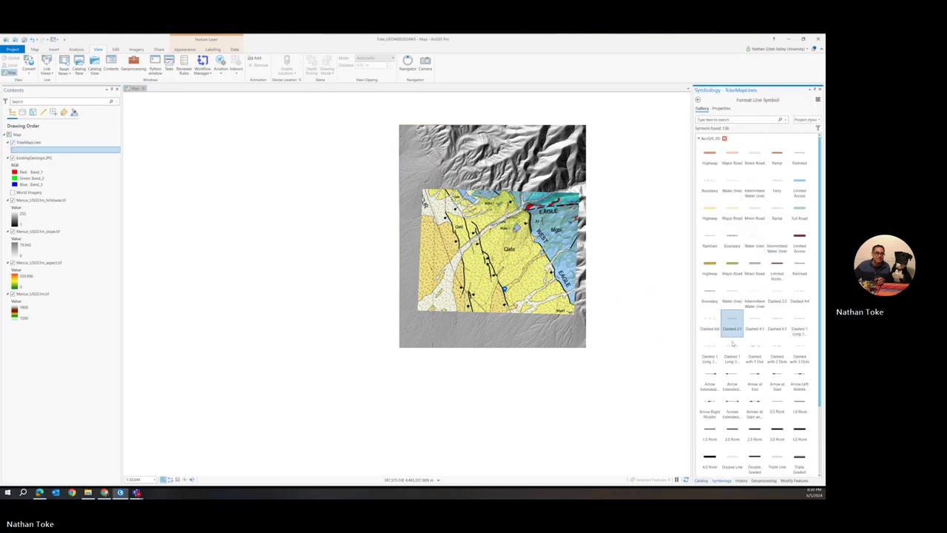
{"action": "left_click", "coordinate": [803, 406]}
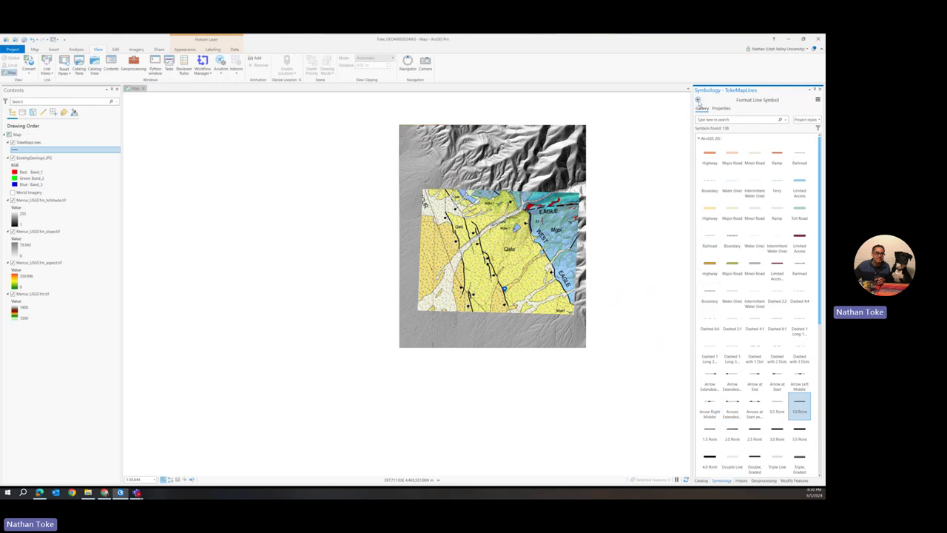
{"action": "left_click", "coordinate": [698, 100]}
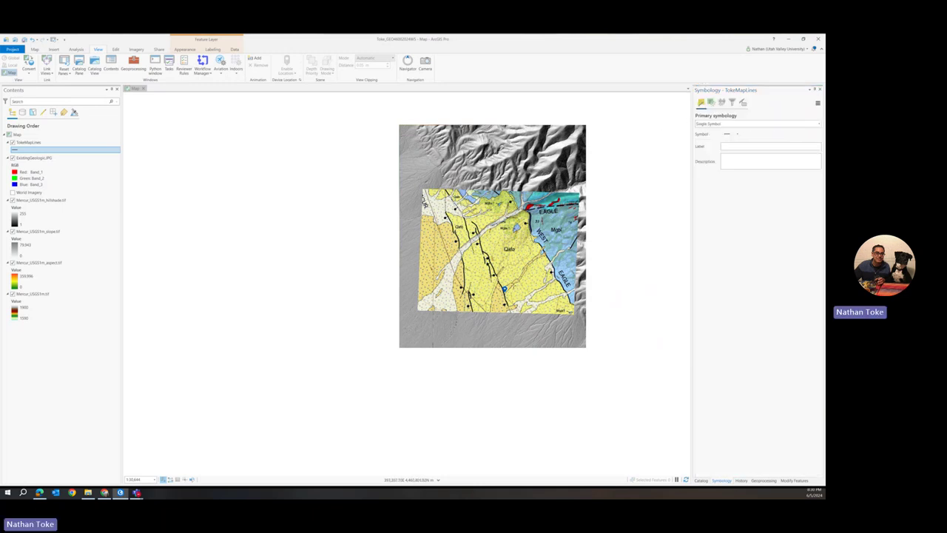
{"action": "scroll", "coordinate": [513, 295], "scroll_direction": "up", "scroll_amount": 2}
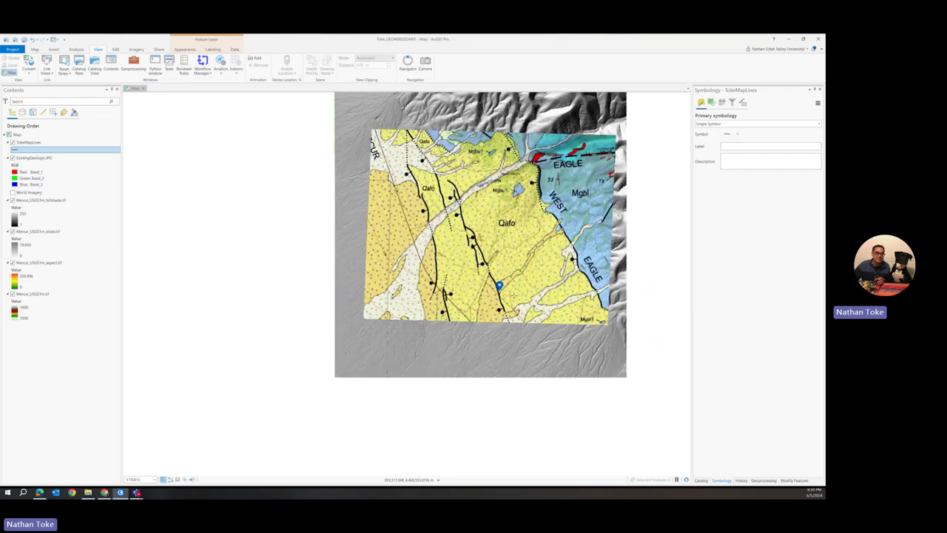
{"action": "scroll", "coordinate": [514, 295], "scroll_direction": "up", "scroll_amount": 1}
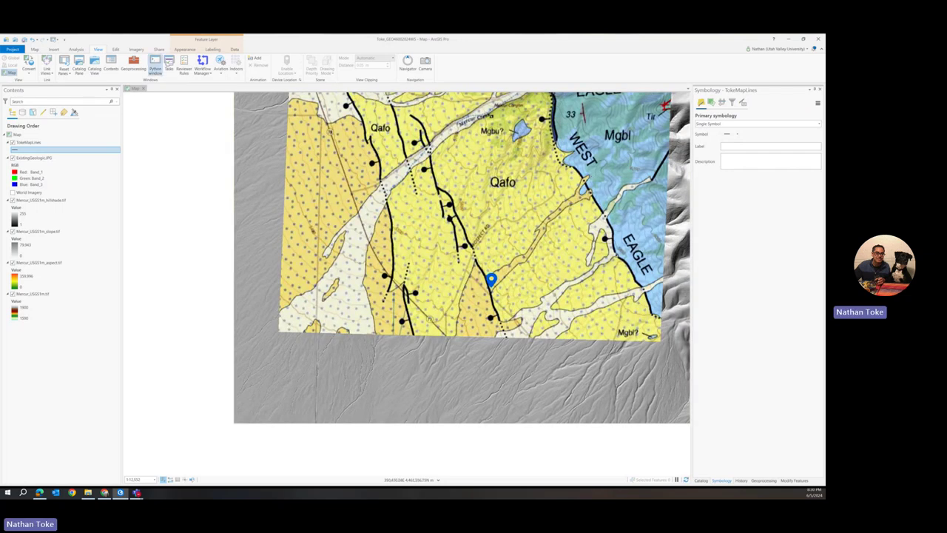
{"action": "left_click", "coordinate": [27, 142]}
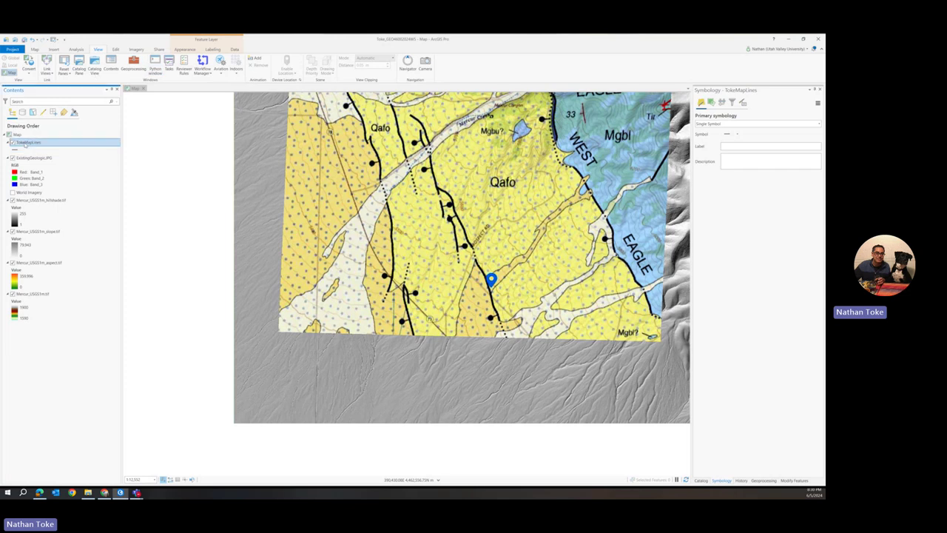
{"action": "right_click", "coordinate": [26, 143]}
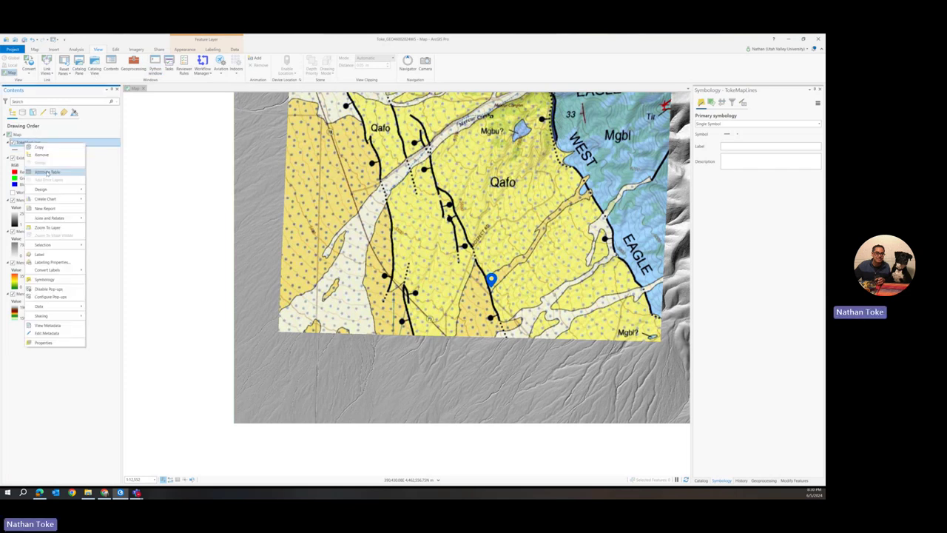
{"action": "left_click", "coordinate": [48, 173]}
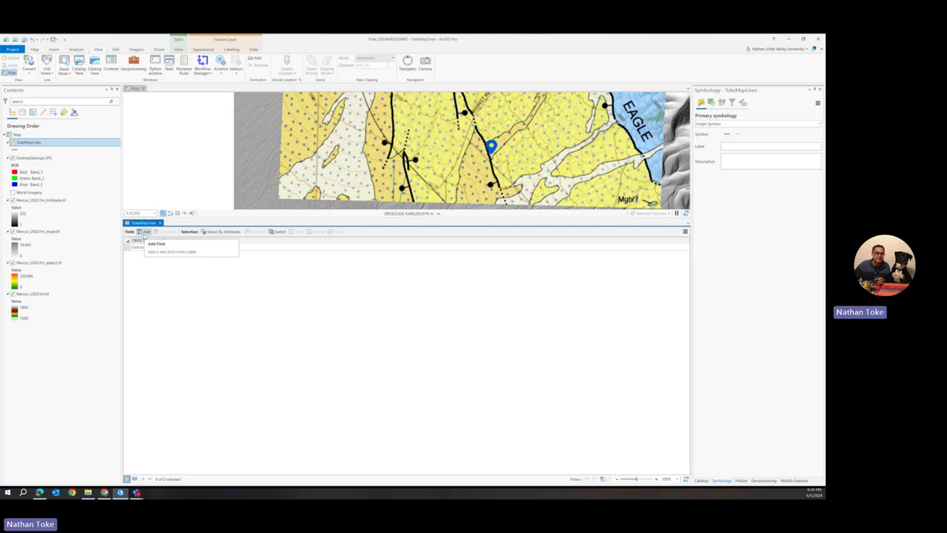
{"action": "left_click", "coordinate": [146, 233]}
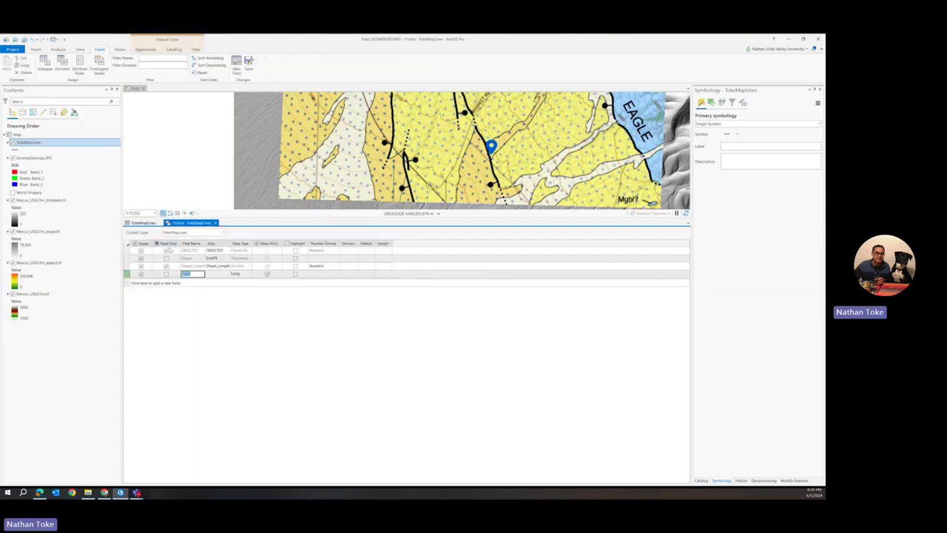
{"action": "left_click", "coordinate": [215, 223]}
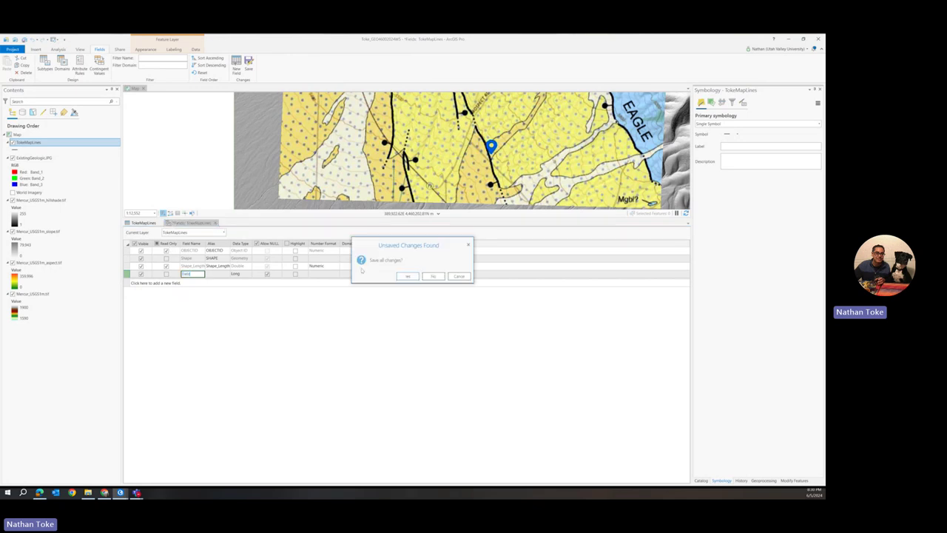
{"action": "left_click", "coordinate": [432, 276]}
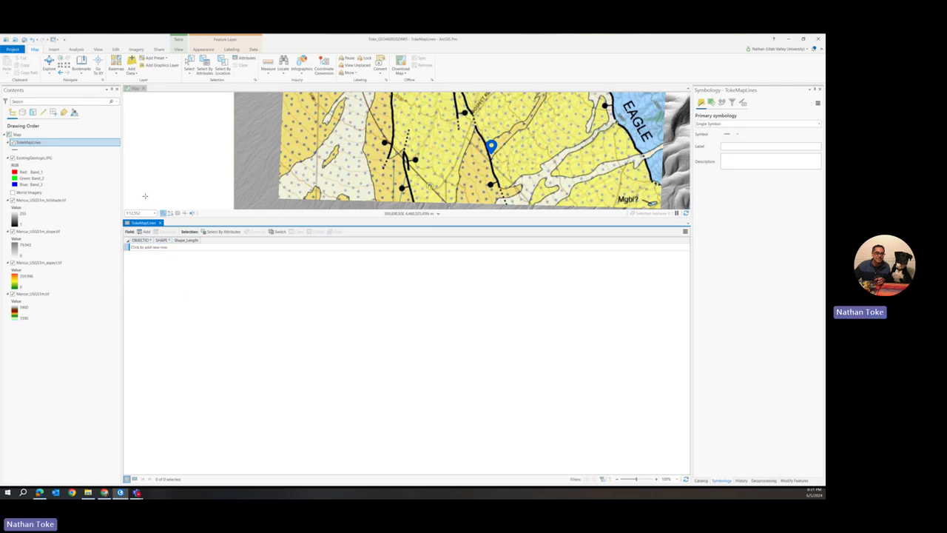
- Trace the map border as a TokeMapLines line to the raster's bottom-right corner and finish it with F2
{"action": "left_click", "coordinate": [160, 223]}
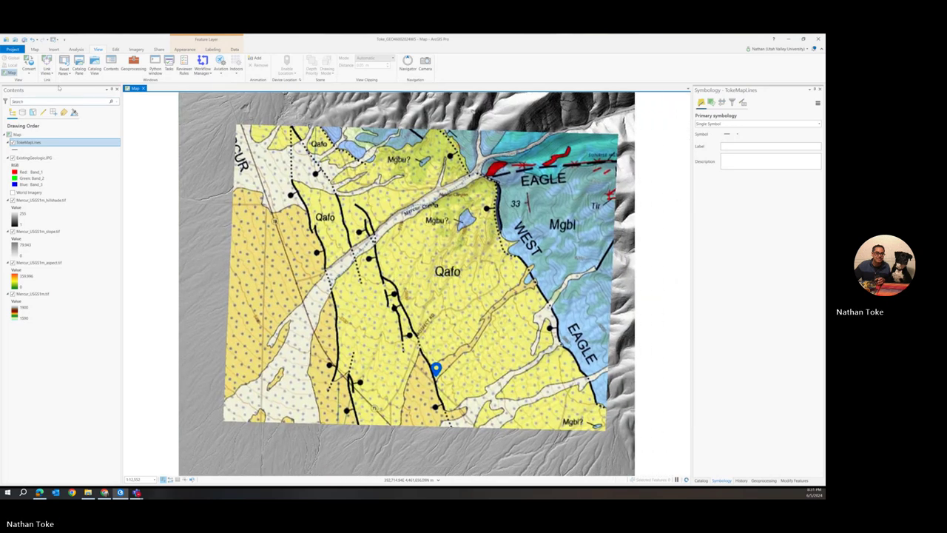
{"action": "left_click", "coordinate": [115, 50]}
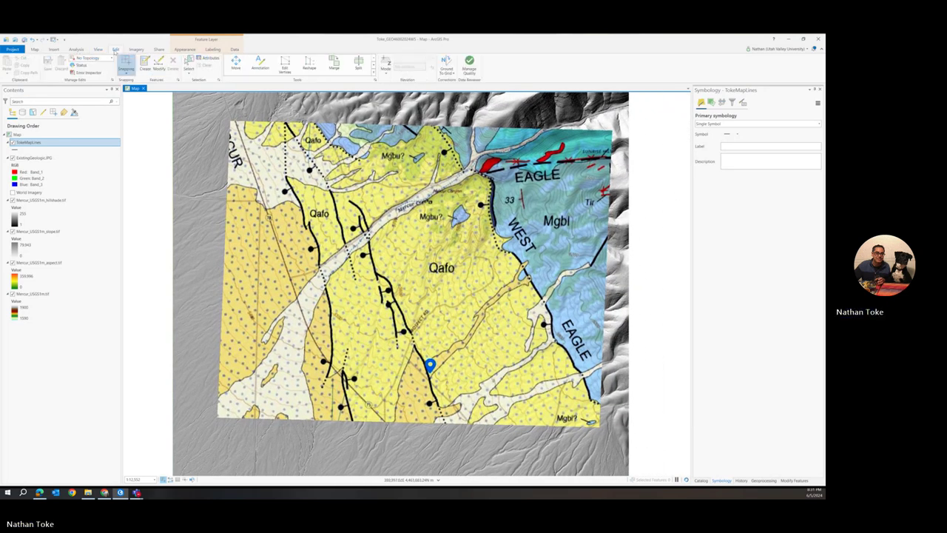
{"action": "left_click", "coordinate": [145, 65]}
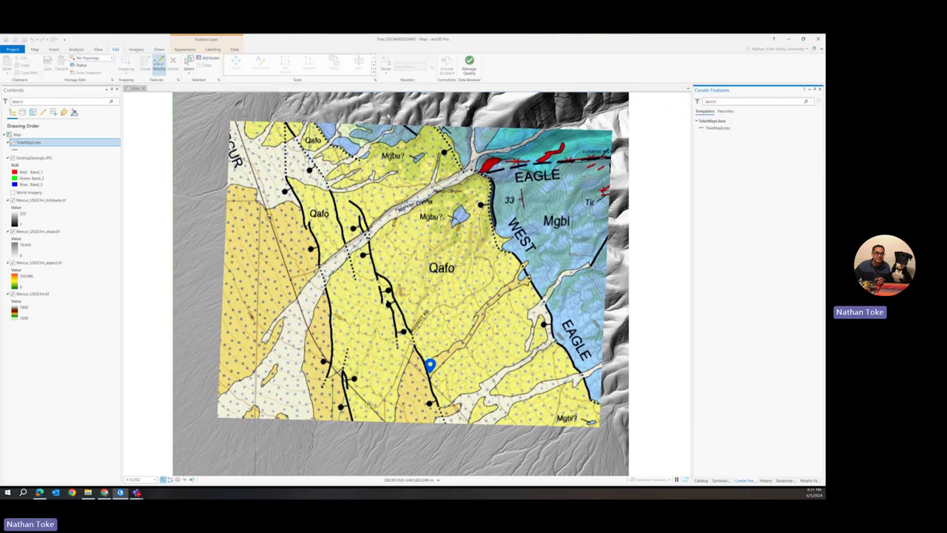
{"action": "left_click", "coordinate": [705, 130]}
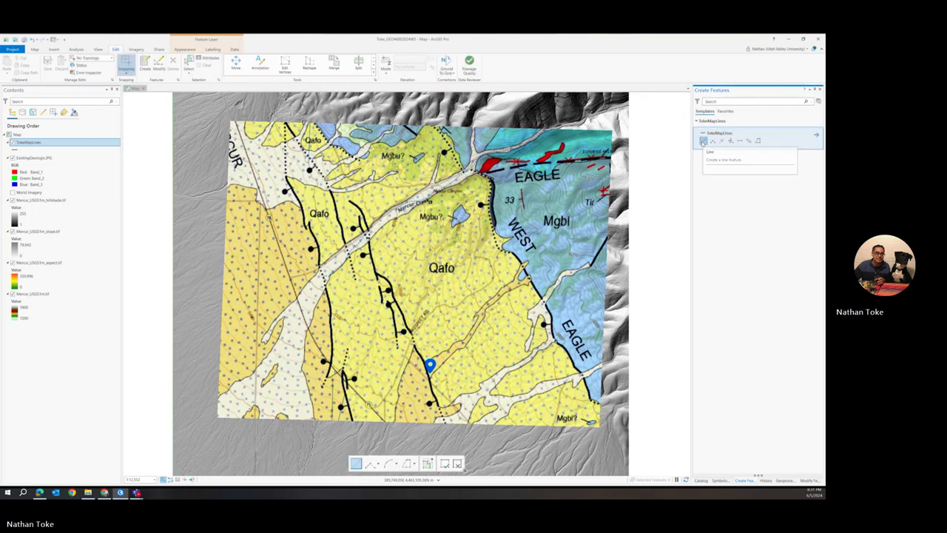
{"action": "left_click", "coordinate": [703, 141]}
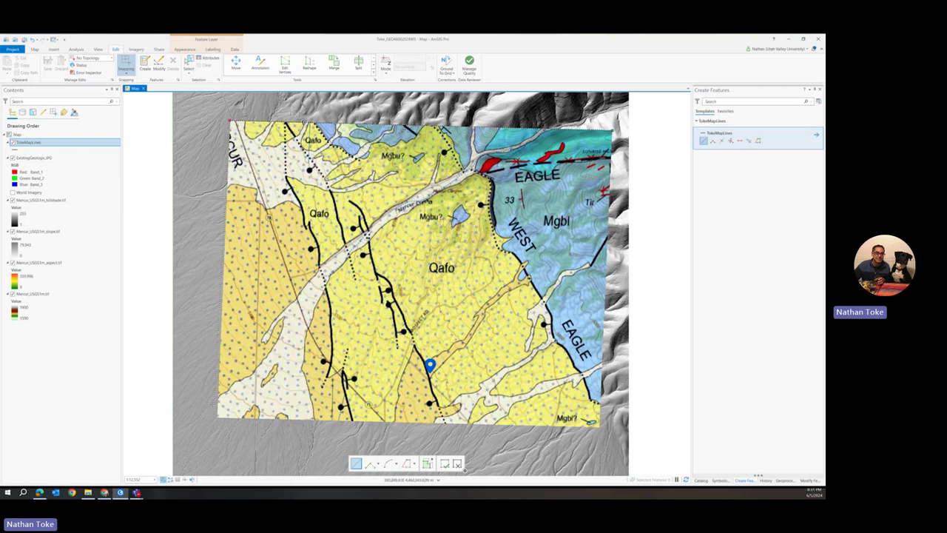
{"action": "left_click", "coordinate": [217, 417]}
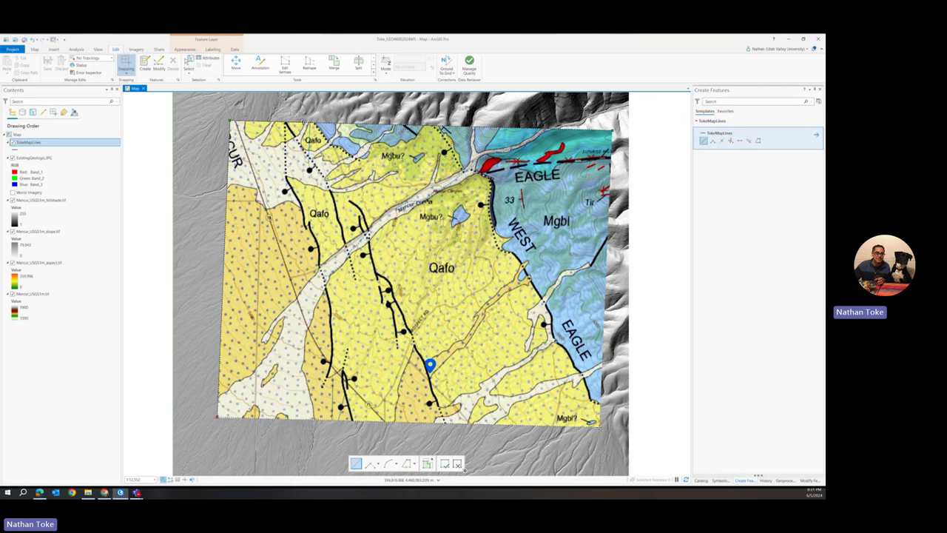
{"action": "left_click", "coordinate": [598, 424]}
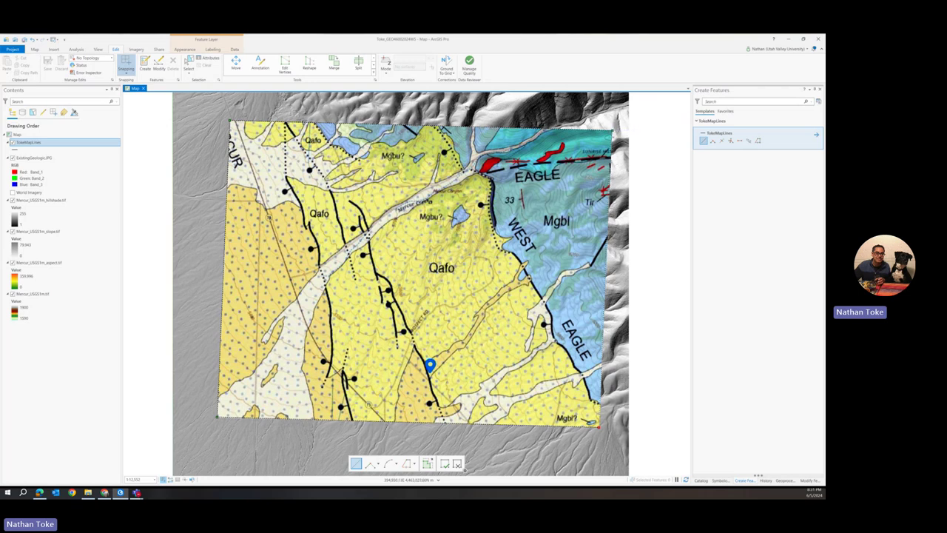
{"action": "key", "text": "F2"}
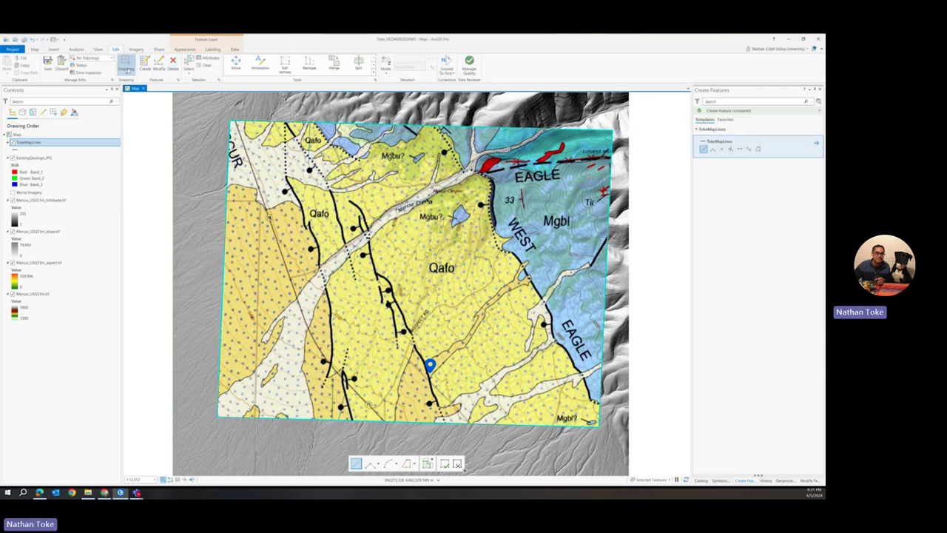
- Turn snapping on and reactivate the TokeMapLines Line tool for the next sketch
{"action": "left_click", "coordinate": [127, 69]}
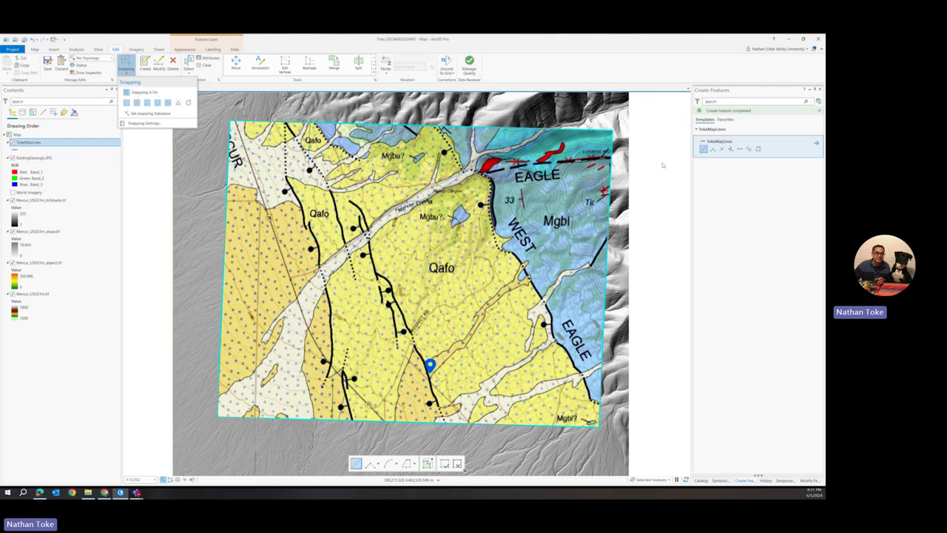
{"action": "left_click", "coordinate": [663, 165]}
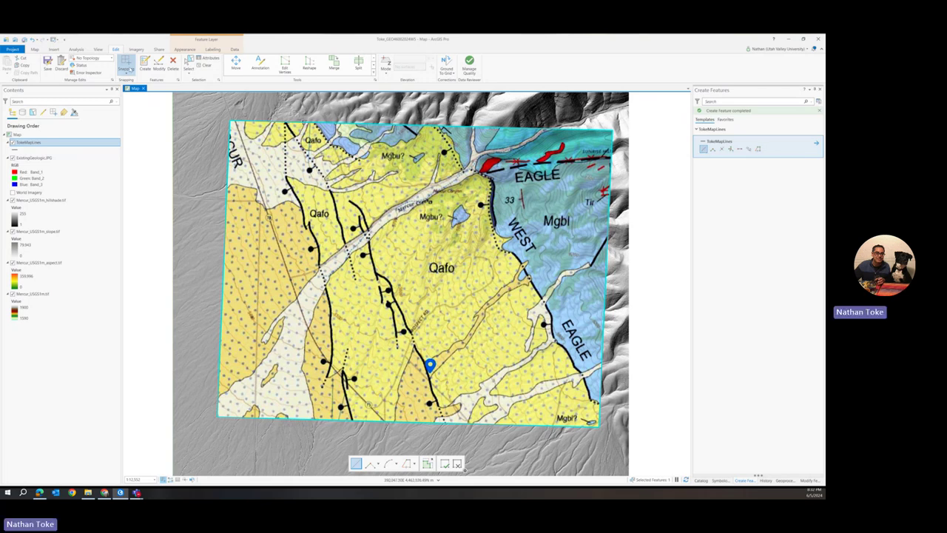
{"action": "left_click", "coordinate": [130, 69]}
{"action": "left_click", "coordinate": [703, 149]}
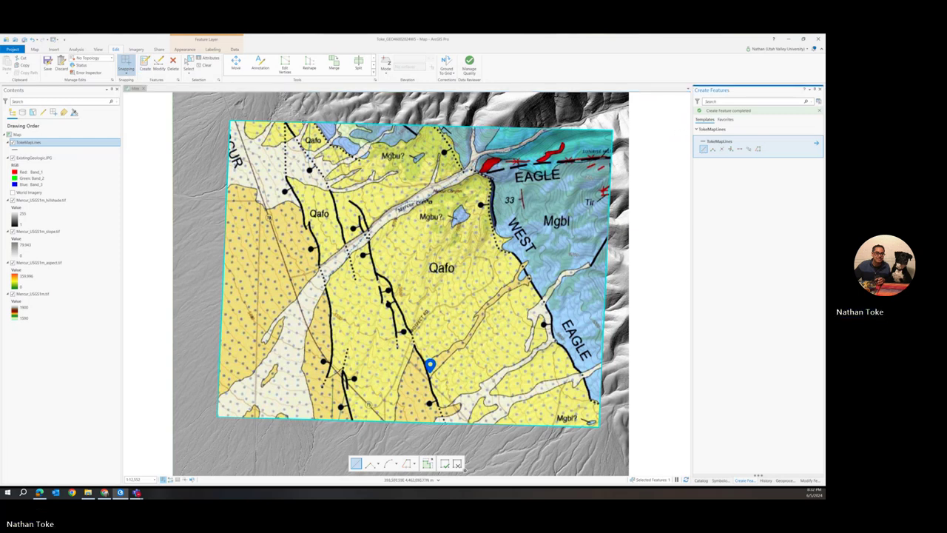
- Zoom and pan around Mercur Canyon to inspect the junction where the new line begins
{"action": "scroll", "coordinate": [473, 134], "scroll_direction": "up", "scroll_amount": 3}
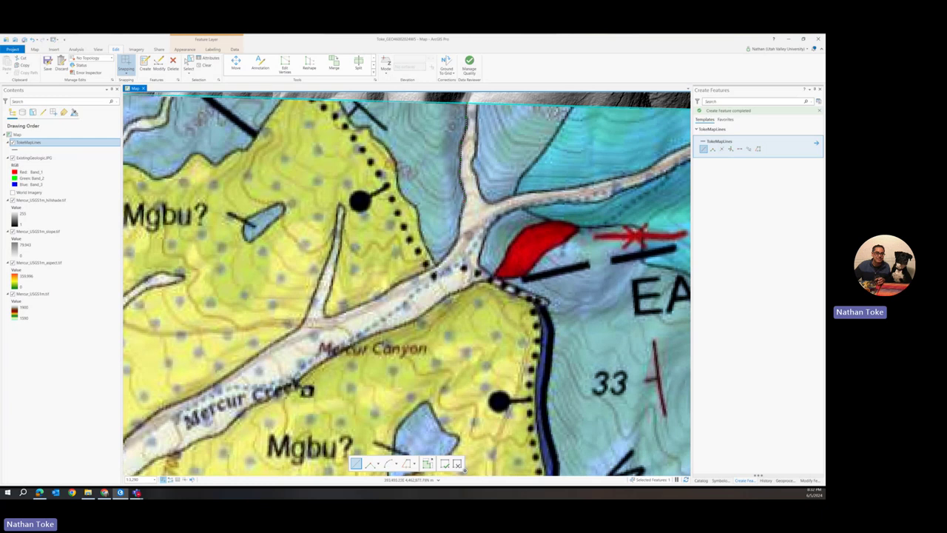
{"action": "scroll", "coordinate": [434, 265], "scroll_direction": "down", "scroll_amount": 3}
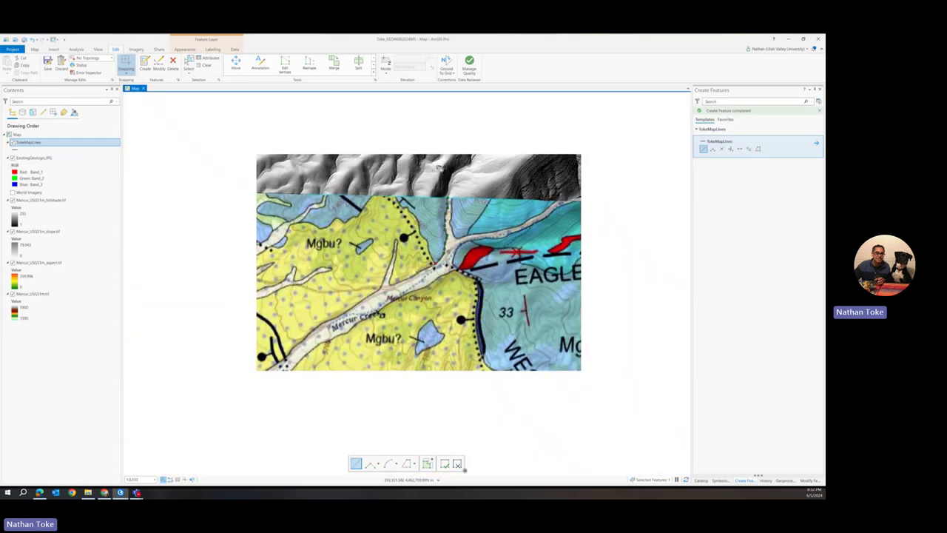
{"action": "key", "text": "Left"}
{"action": "key", "text": "Down"}
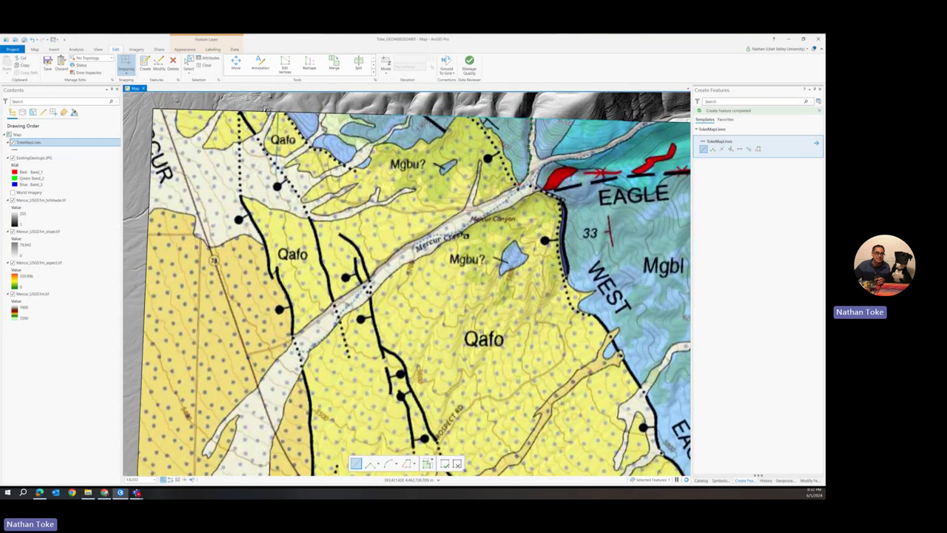
{"action": "scroll", "coordinate": [516, 189], "scroll_direction": "up", "scroll_amount": 2}
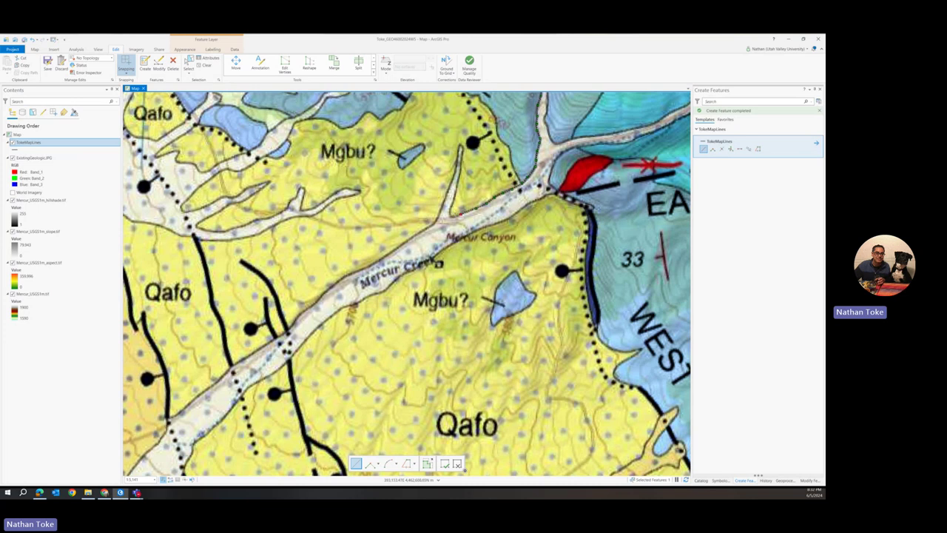
{"action": "scroll", "coordinate": [450, 216], "scroll_direction": "up", "scroll_amount": 3}
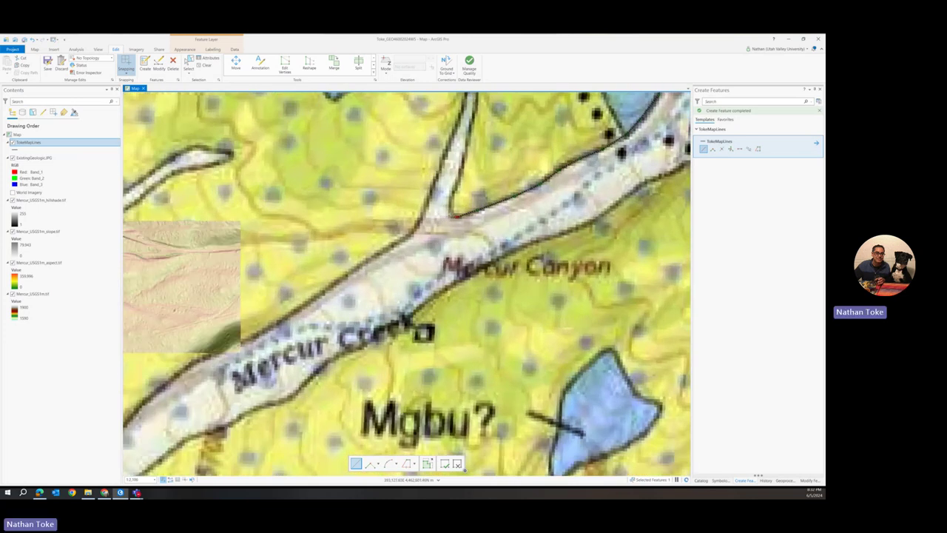
{"action": "scroll", "coordinate": [448, 214], "scroll_direction": "up", "scroll_amount": 2}
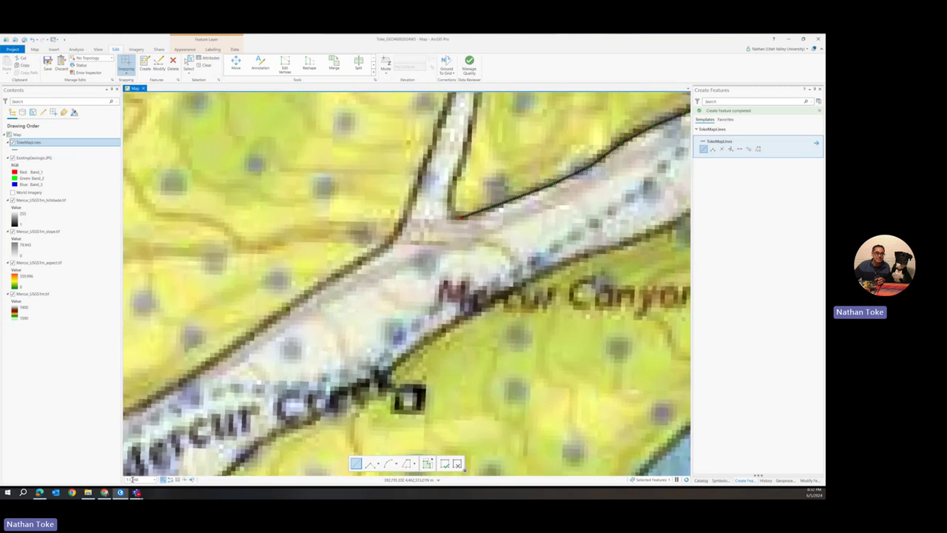
{"action": "scroll", "coordinate": [328, 302], "scroll_direction": "down", "scroll_amount": 3}
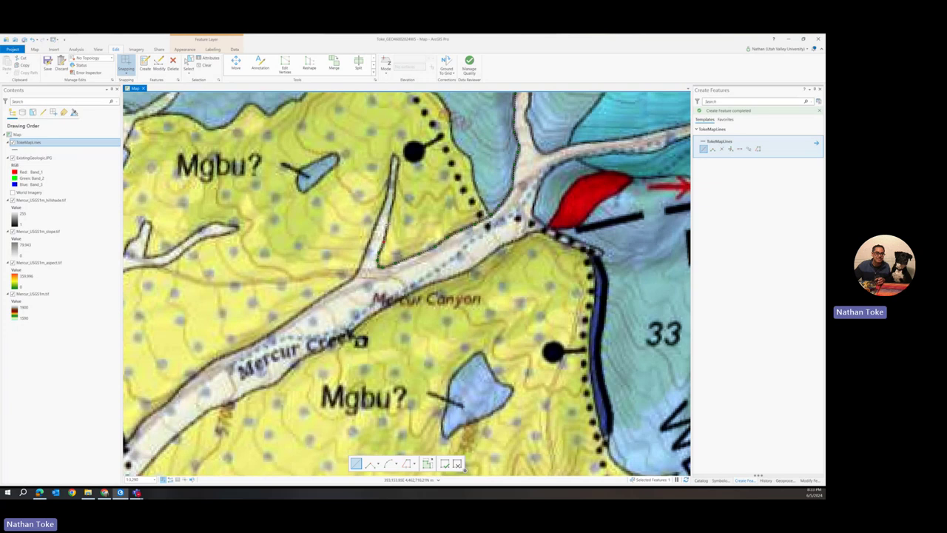
{"action": "scroll", "coordinate": [387, 224], "scroll_direction": "down", "scroll_amount": 5}
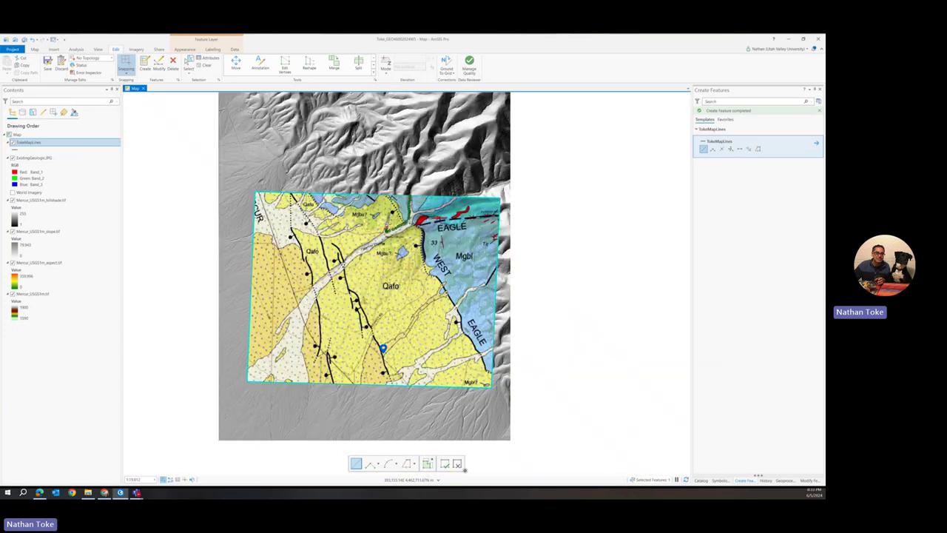
{"action": "scroll", "coordinate": [387, 224], "scroll_direction": "up", "scroll_amount": 5}
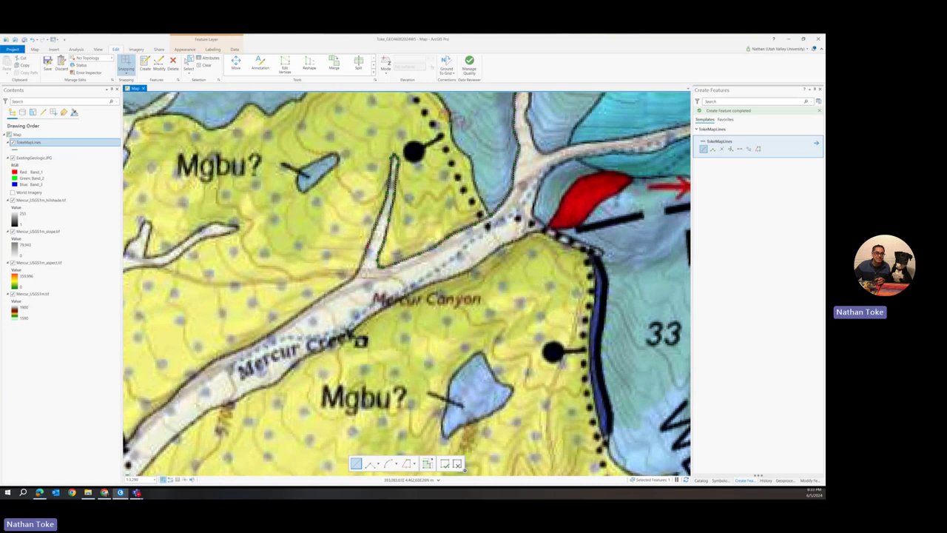
- Zoom in and out while tracing the Mercur Creek contact from the junction toward the lower left
{"action": "scroll", "coordinate": [342, 284], "scroll_direction": "down", "scroll_amount": 5}
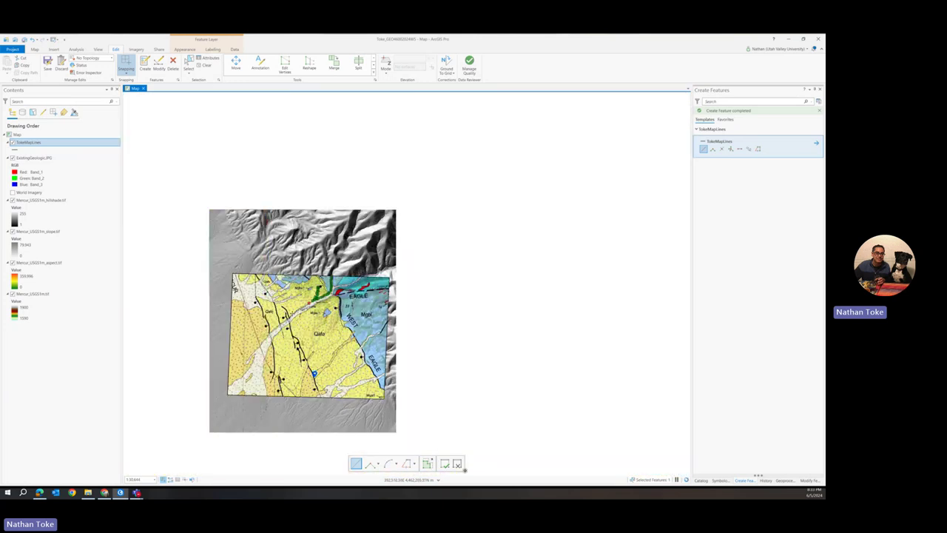
{"action": "scroll", "coordinate": [465, 469], "scroll_direction": "up", "scroll_amount": 5}
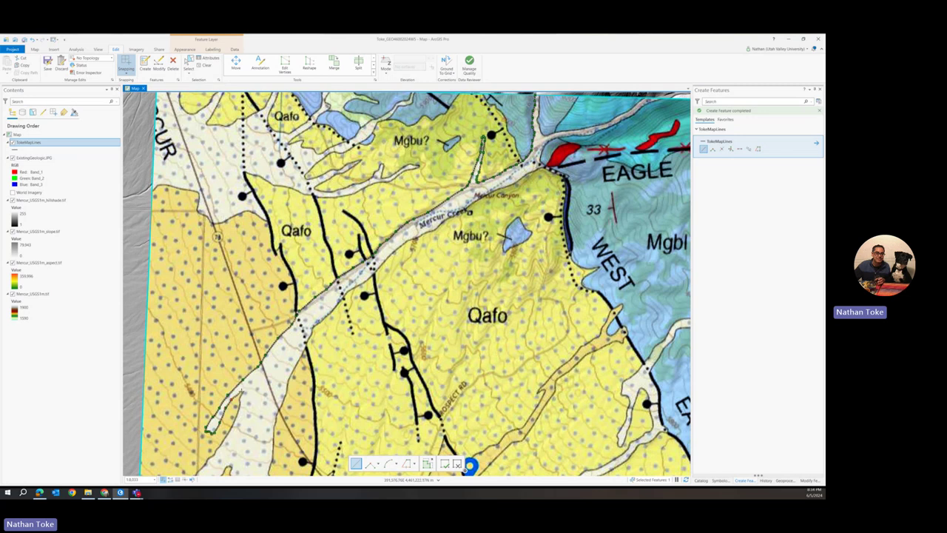
{"action": "scroll", "coordinate": [241, 396], "scroll_direction": "up", "scroll_amount": 6}
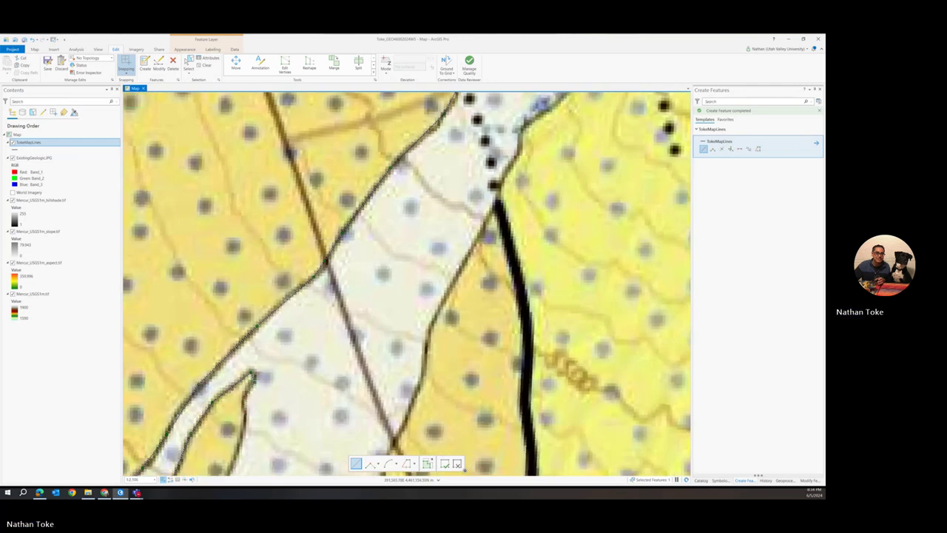
{"action": "scroll", "coordinate": [296, 407], "scroll_direction": "down", "scroll_amount": 5}
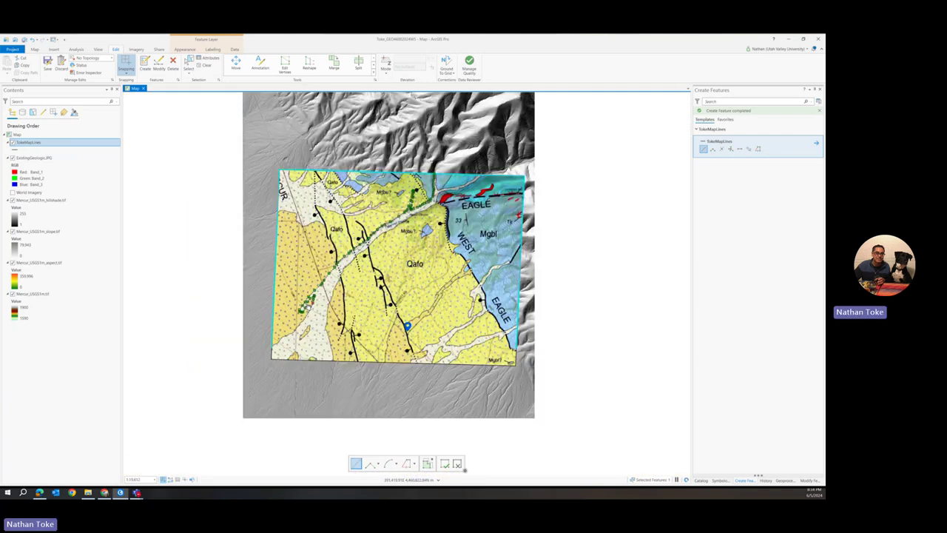
- Extend the creek contact line down-left with more vertices and finish it at the map edge
{"action": "scroll", "coordinate": [306, 304], "scroll_direction": "up", "scroll_amount": 2}
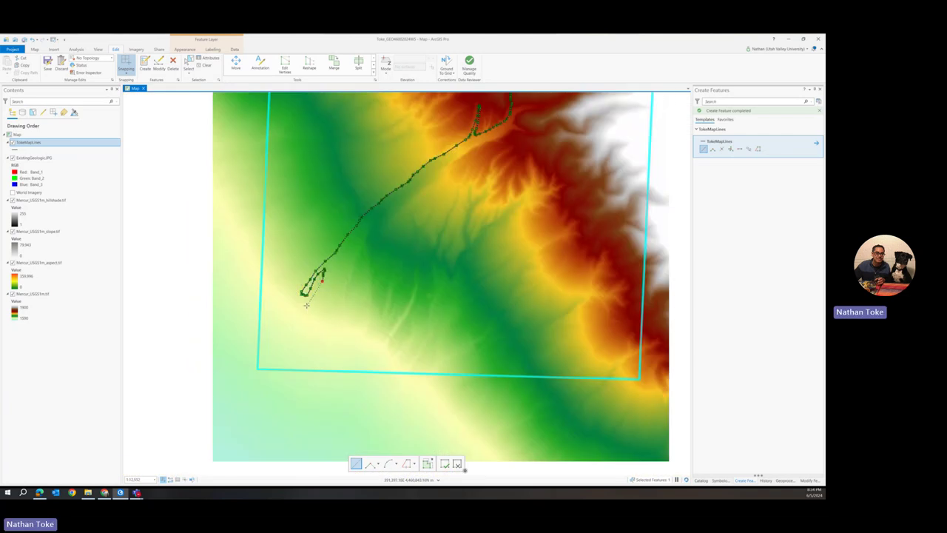
{"action": "scroll", "coordinate": [307, 305], "scroll_direction": "up", "scroll_amount": 1}
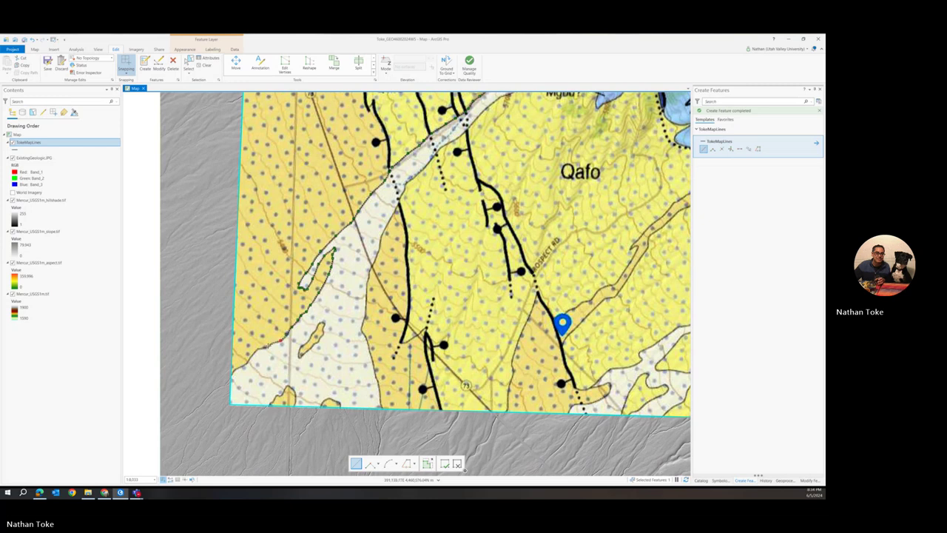
{"action": "left_click", "coordinate": [268, 345]}
{"action": "left_click", "coordinate": [260, 348]}
{"action": "left_click", "coordinate": [255, 351]}
{"action": "double_click", "coordinate": [231, 373]}
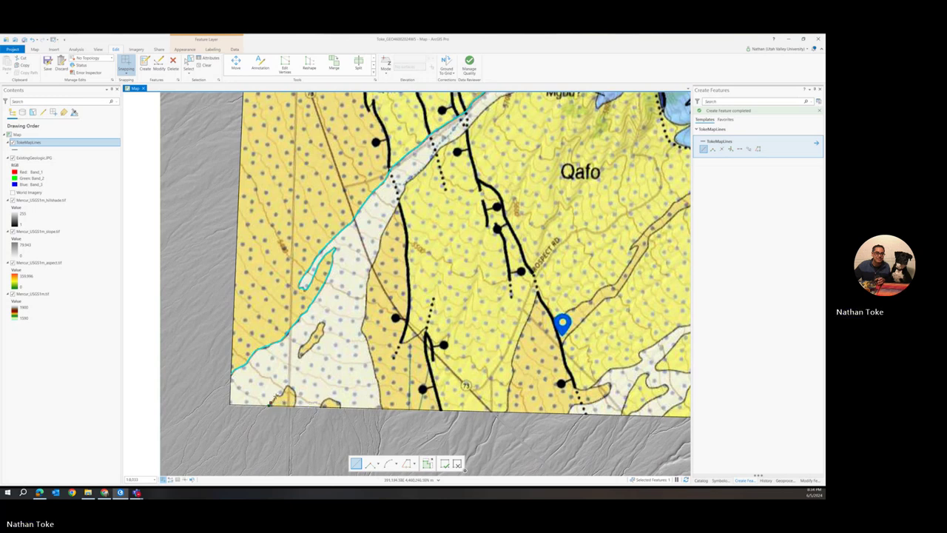
- Draw two short contact lines from the bottom edge to the polygon boundary
{"action": "left_click", "coordinate": [286, 388]}
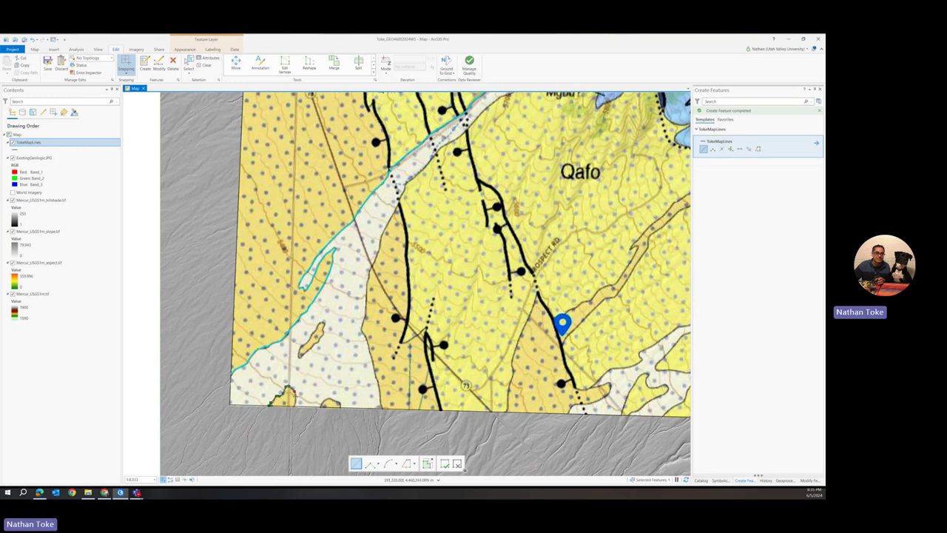
{"action": "double_click", "coordinate": [296, 404]}
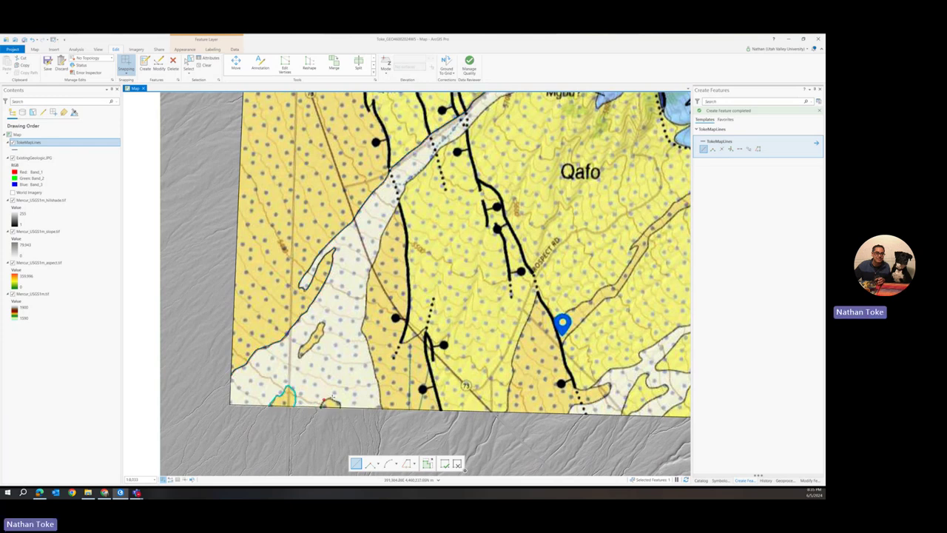
{"action": "double_click", "coordinate": [339, 406]}
- Outline the small yellow lens within the canyon alluvium with a closed line
{"action": "scroll", "coordinate": [300, 356], "scroll_direction": "up", "scroll_amount": 2}
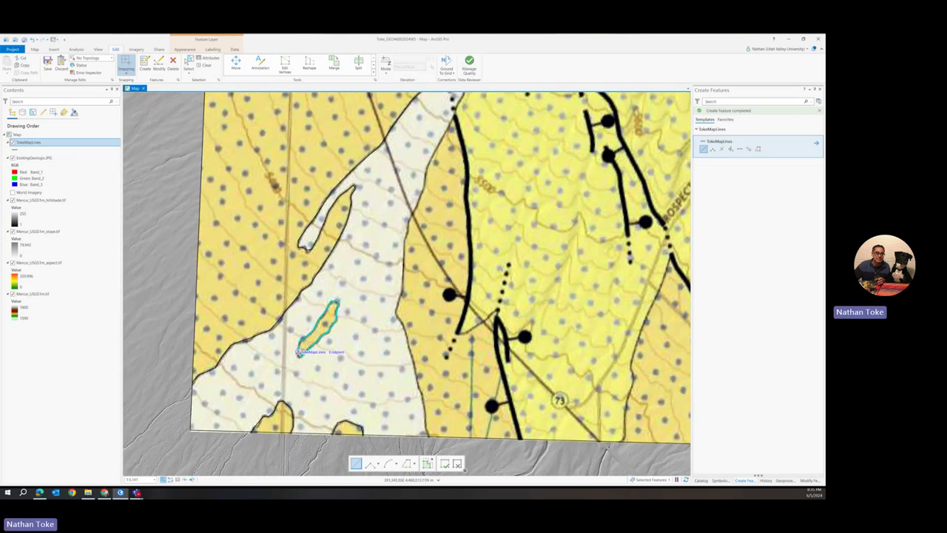
{"action": "left_click", "coordinate": [299, 353]}
{"action": "double_click", "coordinate": [299, 355]}
{"action": "scroll", "coordinate": [326, 337], "scroll_direction": "down", "scroll_amount": 3}
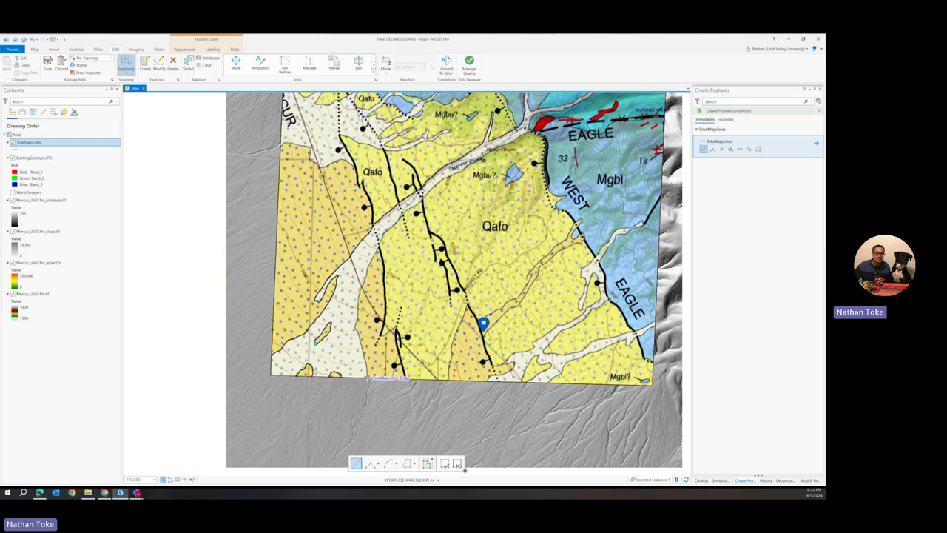
- Digitize a contact from the bottom edge up the Mercur Creek deposit's southeast side to the canyon
{"action": "left_click", "coordinate": [368, 377]}
{"action": "left_click", "coordinate": [441, 180]}
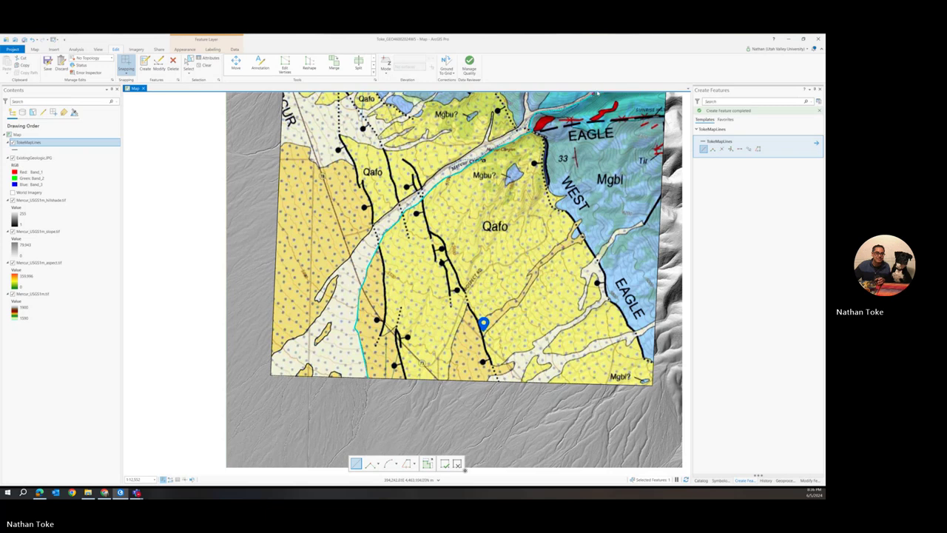
{"action": "scroll", "coordinate": [597, 93], "scroll_direction": "up", "scroll_amount": 2}
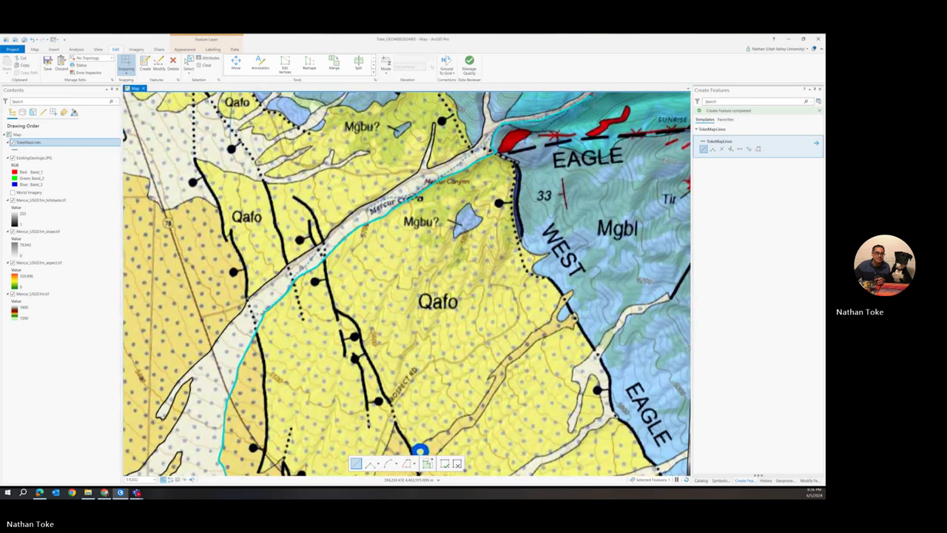
{"action": "left_click_drag", "start_coordinate": [597, 95], "coordinate": [562, 173]}
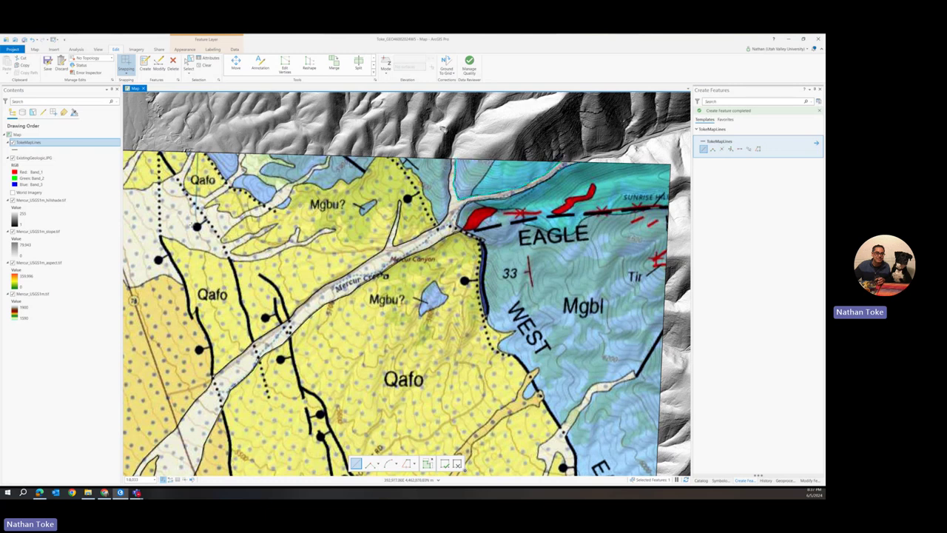
{"action": "left_click", "coordinate": [715, 183]}
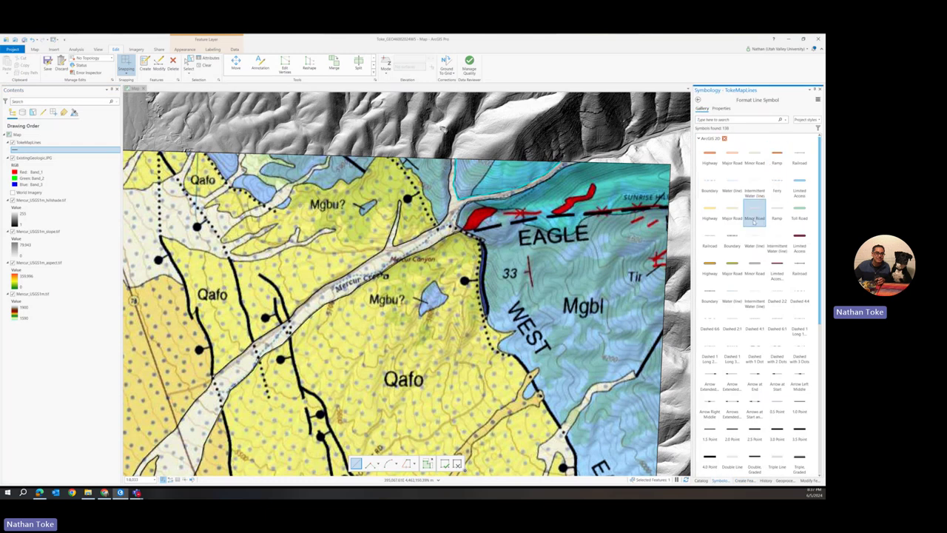
{"action": "left_click", "coordinate": [732, 266]}
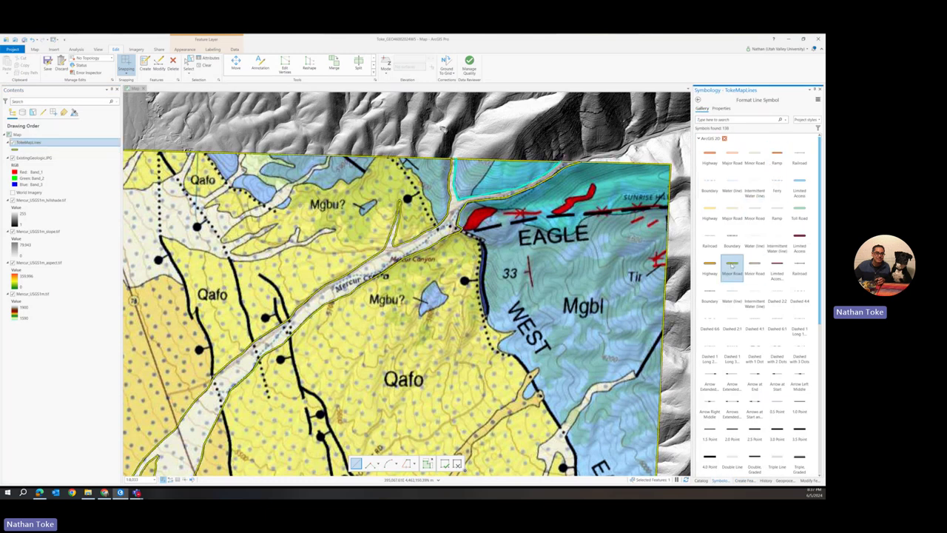
{"action": "scroll", "coordinate": [474, 236], "scroll_direction": "down", "scroll_amount": 3}
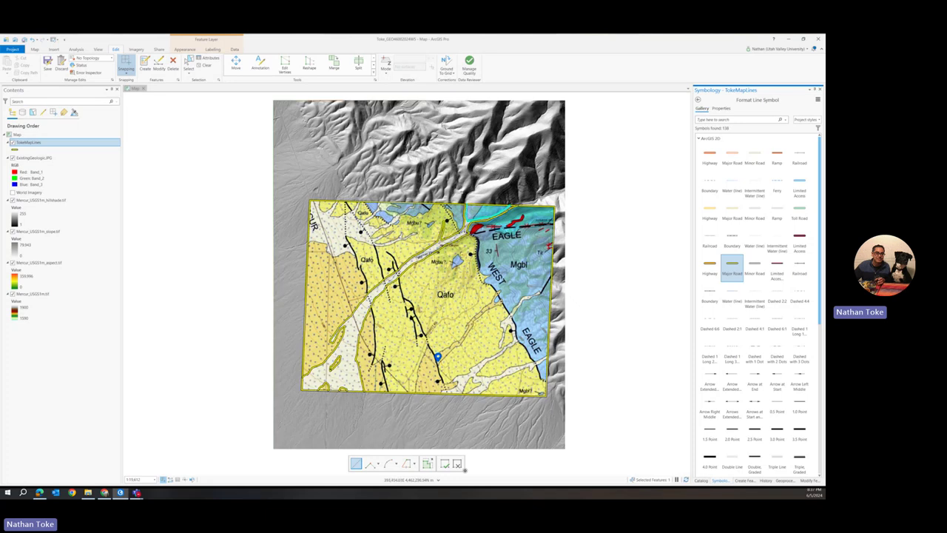
{"action": "scroll", "coordinate": [457, 262], "scroll_direction": "up", "scroll_amount": 3}
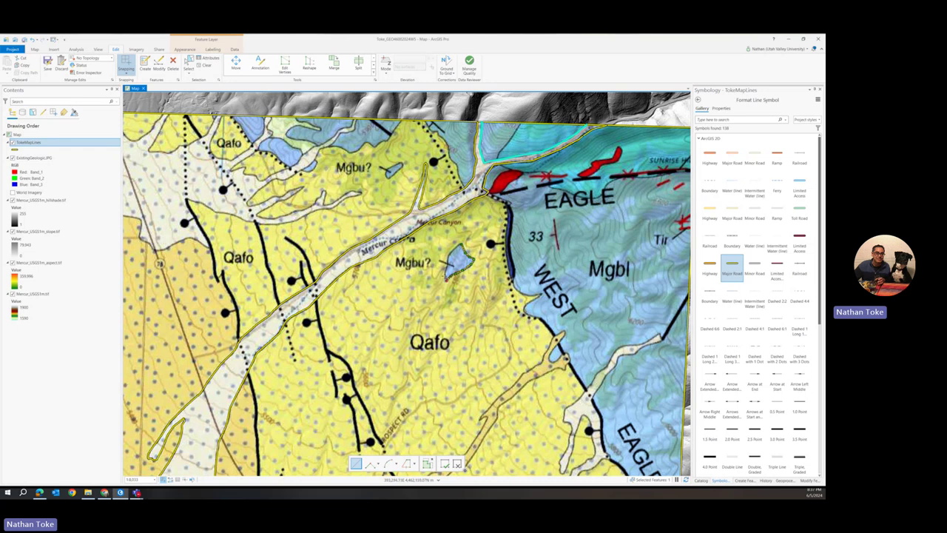
{"action": "left_click", "coordinate": [457, 244]}
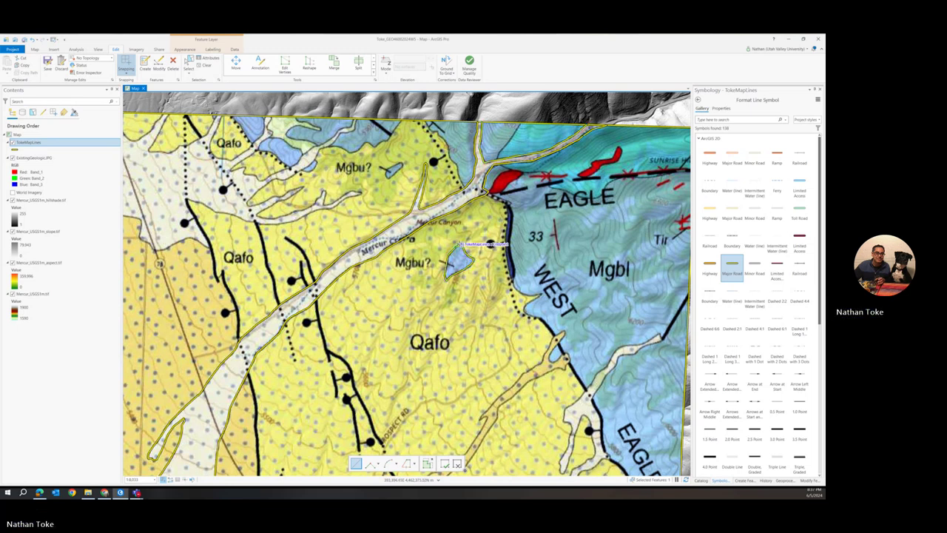
{"action": "scroll", "coordinate": [439, 236], "scroll_direction": "down", "scroll_amount": 3}
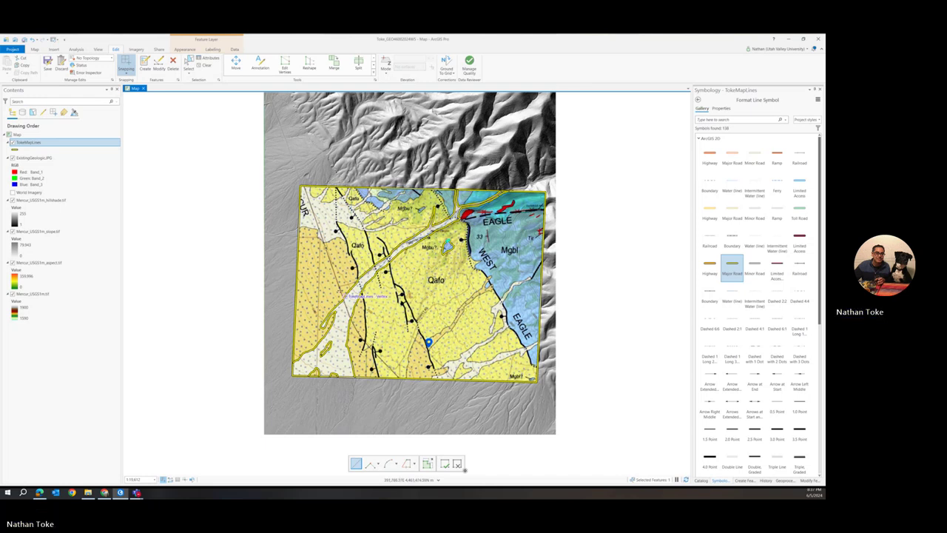
{"action": "scroll", "coordinate": [339, 290], "scroll_direction": "up", "scroll_amount": 2}
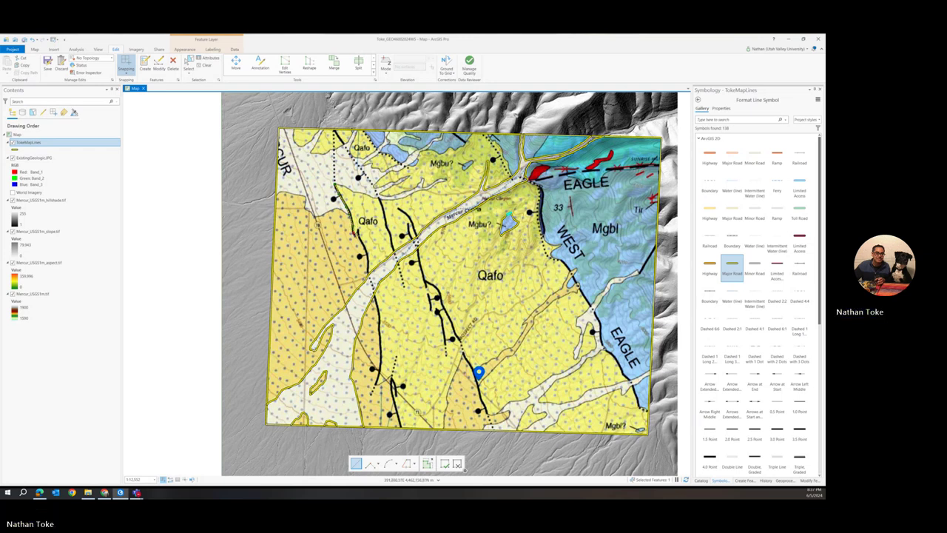
{"action": "left_click", "coordinate": [353, 234]}
{"action": "left_click", "coordinate": [363, 252]}
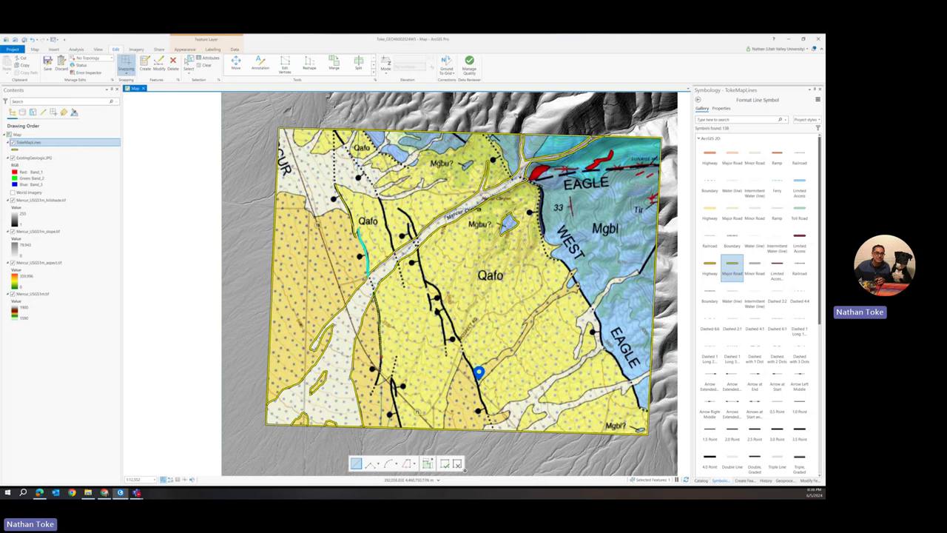
{"action": "left_click", "coordinate": [386, 332]}
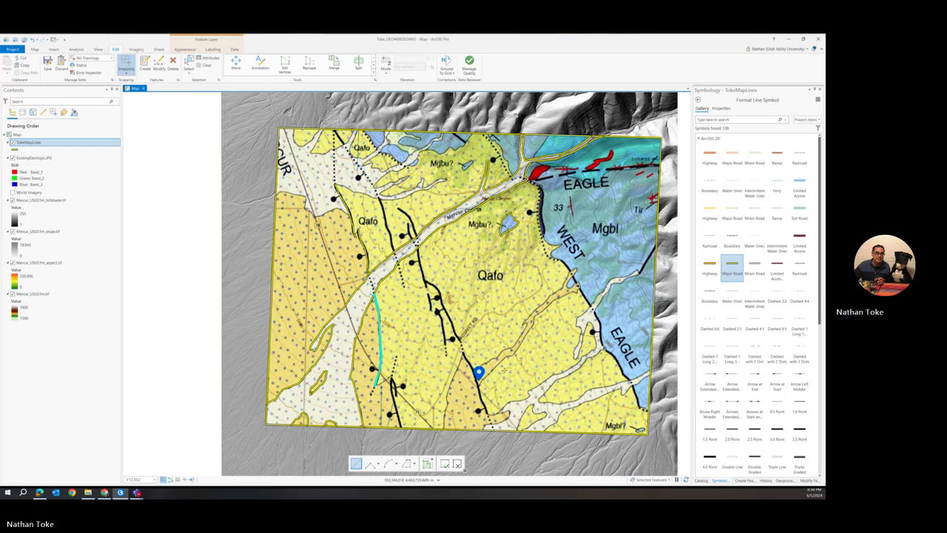
{"action": "key", "text": "Down"}
{"action": "key", "text": "Right"}
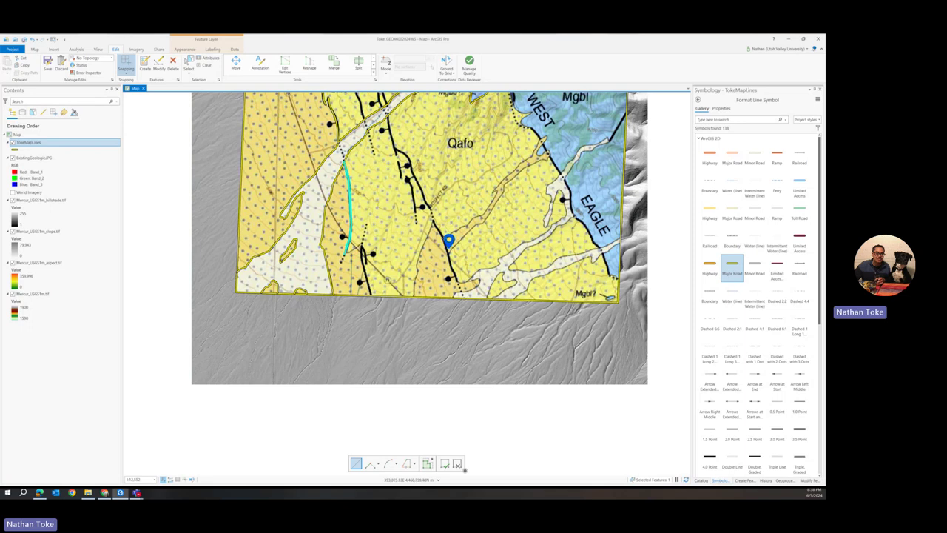
- Select the traced line and drag one vertex onto the mapped contact near the orange unit
{"action": "key", "text": "minus"}
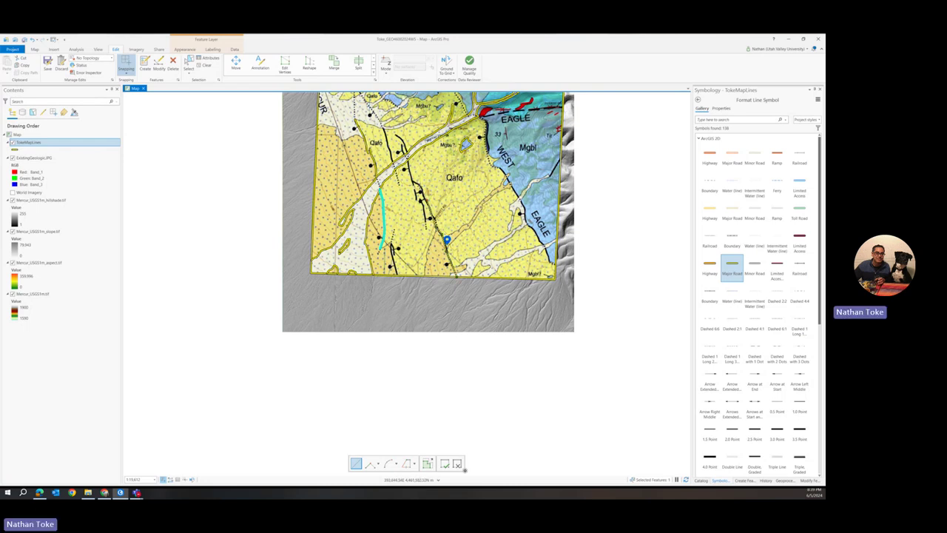
{"action": "left_click", "coordinate": [406, 159]}
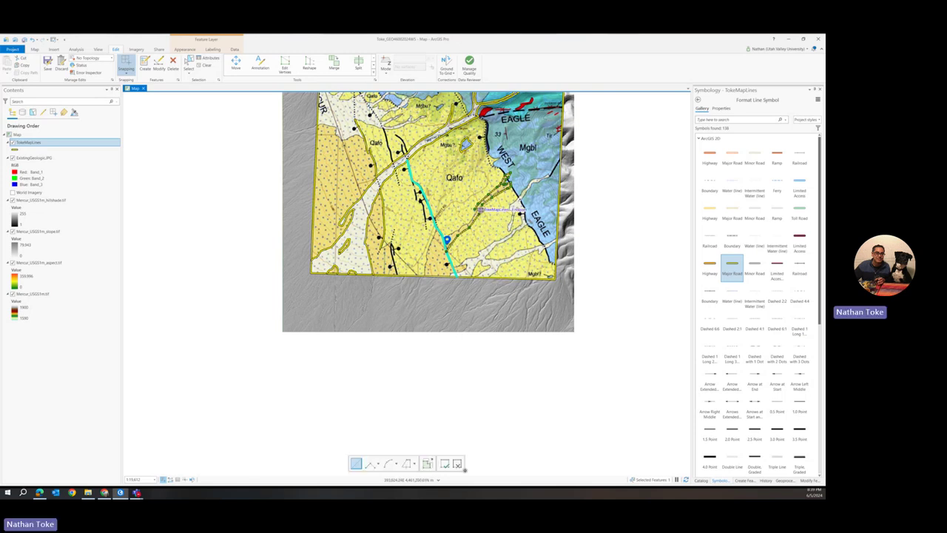
{"action": "right_click", "coordinate": [481, 211]}
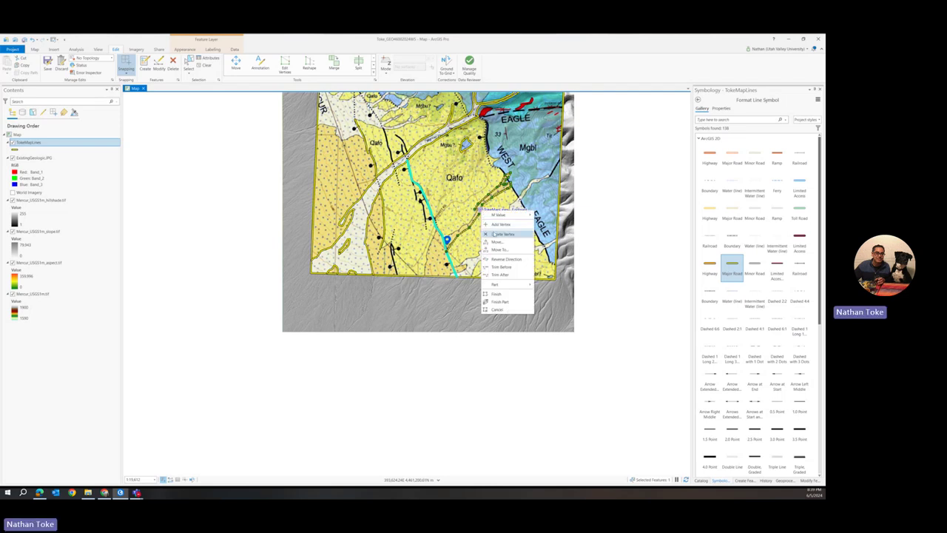
{"action": "key", "text": "Escape"}
{"action": "scroll", "coordinate": [476, 215], "scroll_direction": "up", "scroll_amount": 1}
{"action": "scroll", "coordinate": [477, 214], "scroll_direction": "up", "scroll_amount": 2}
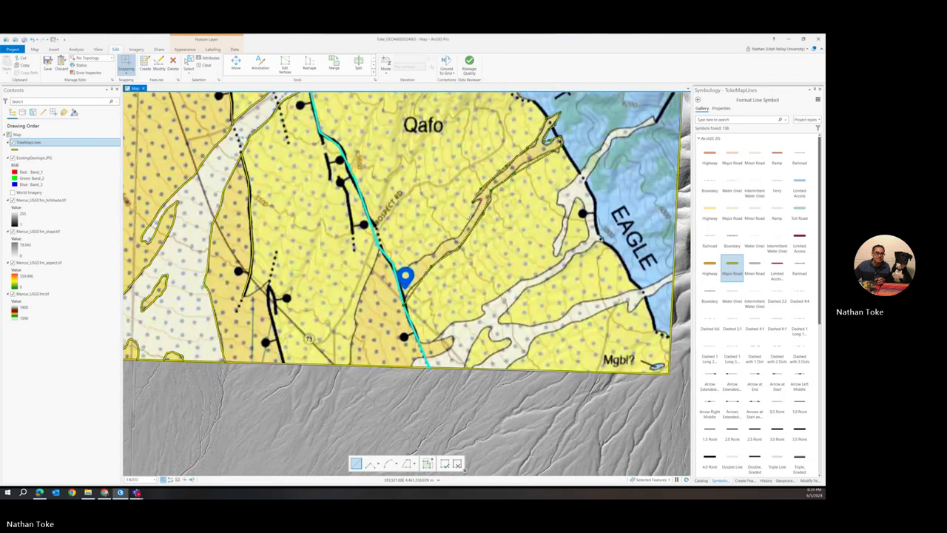
{"action": "left_click_drag", "start_coordinate": [480, 200], "coordinate": [472, 203]}
{"action": "left_click", "coordinate": [405, 272]}
{"action": "scroll", "coordinate": [404, 273], "scroll_direction": "down", "scroll_amount": 6}
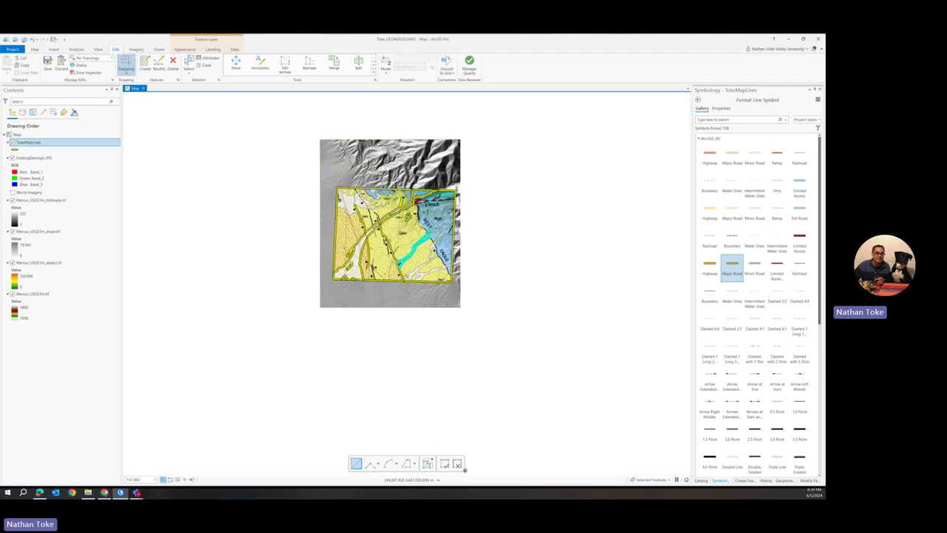
{"action": "scroll", "coordinate": [433, 232], "scroll_direction": "up", "scroll_amount": 5}
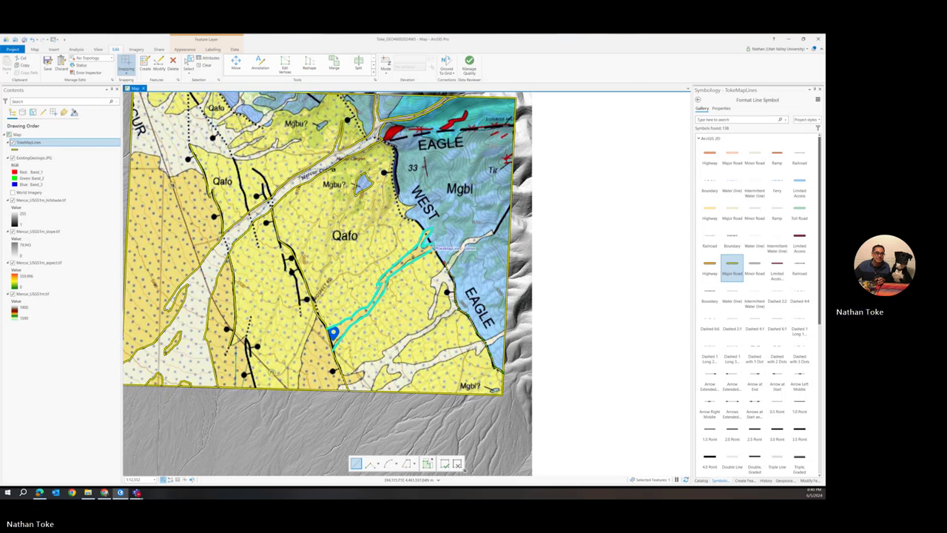
{"action": "left_click", "coordinate": [428, 240]}
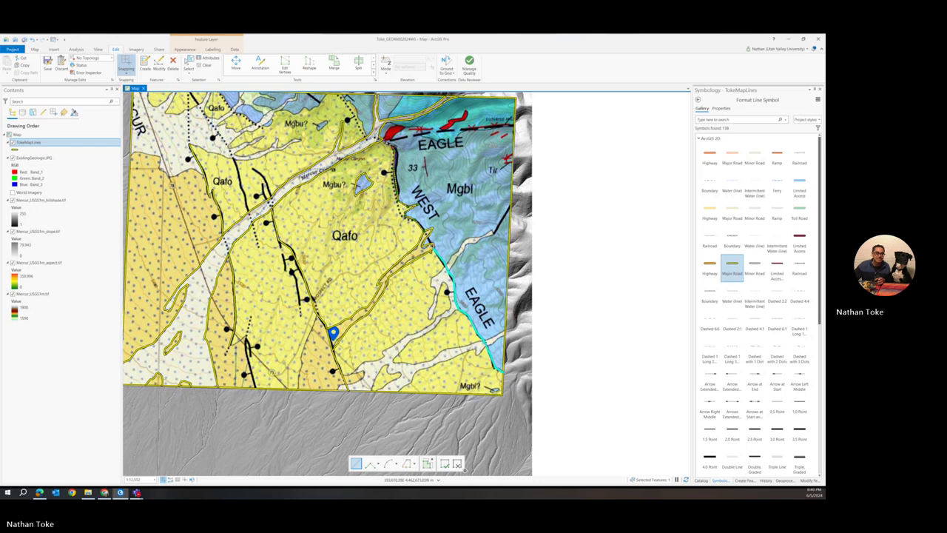
{"action": "left_click", "coordinate": [405, 209]}
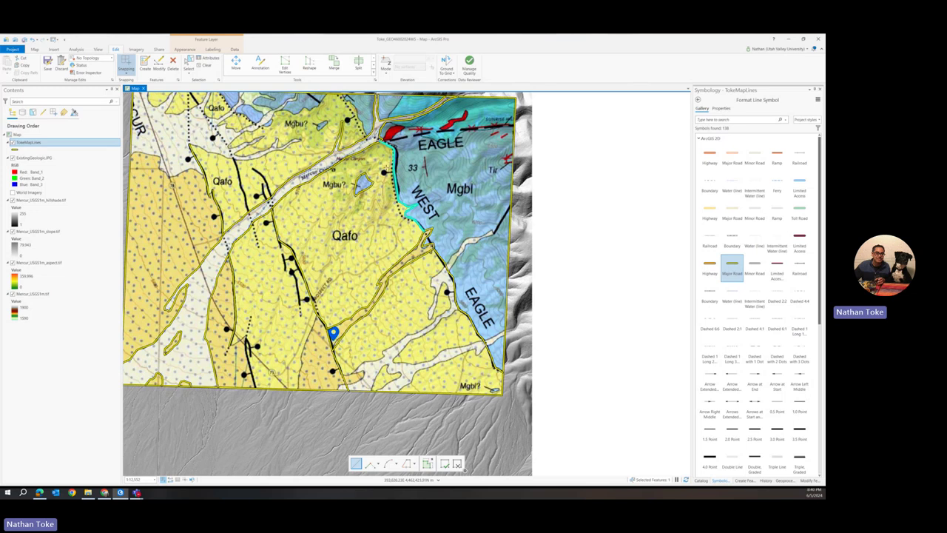
{"action": "scroll", "coordinate": [384, 168], "scroll_direction": "down", "scroll_amount": 2}
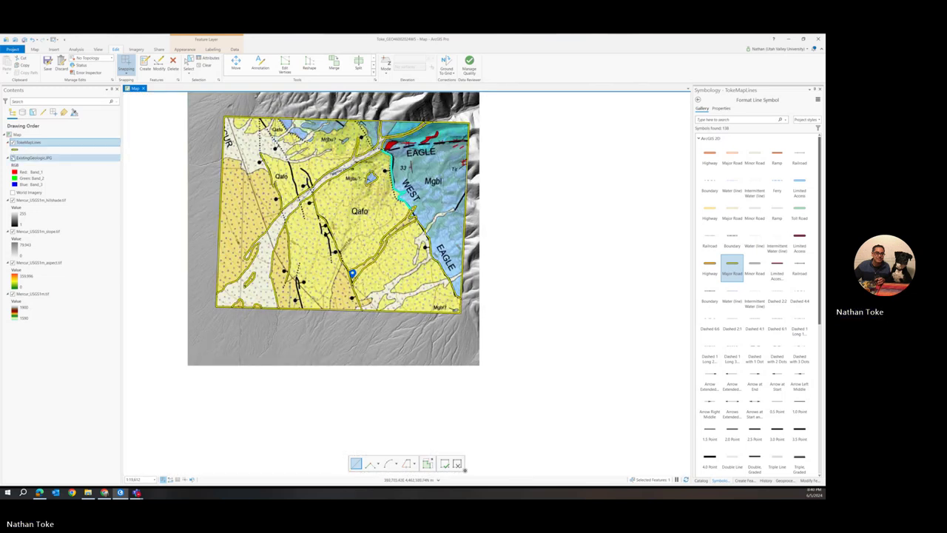
- Hide ExistingGeologic.JPG, then locate row 7 in the TokeMapLines attribute table and close it
{"action": "left_click", "coordinate": [12, 158]}
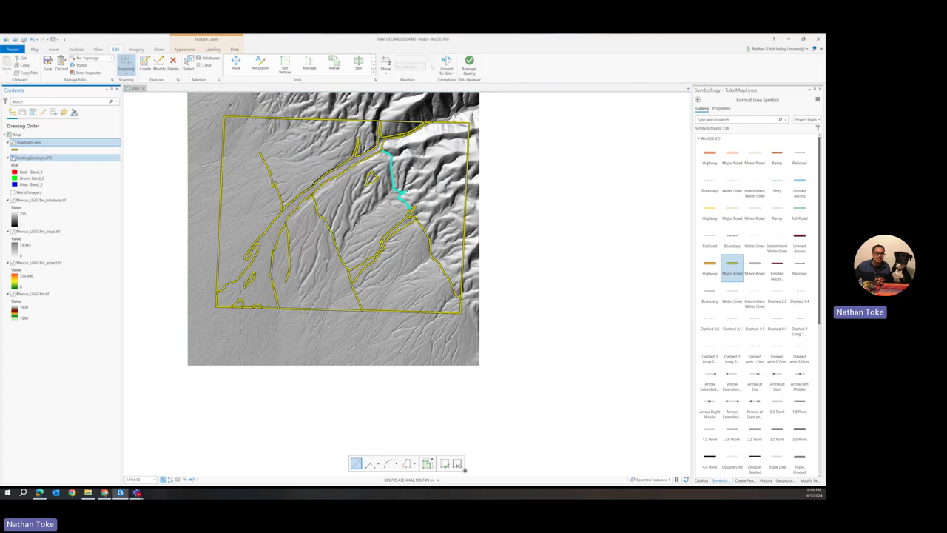
{"action": "right_click", "coordinate": [22, 147]}
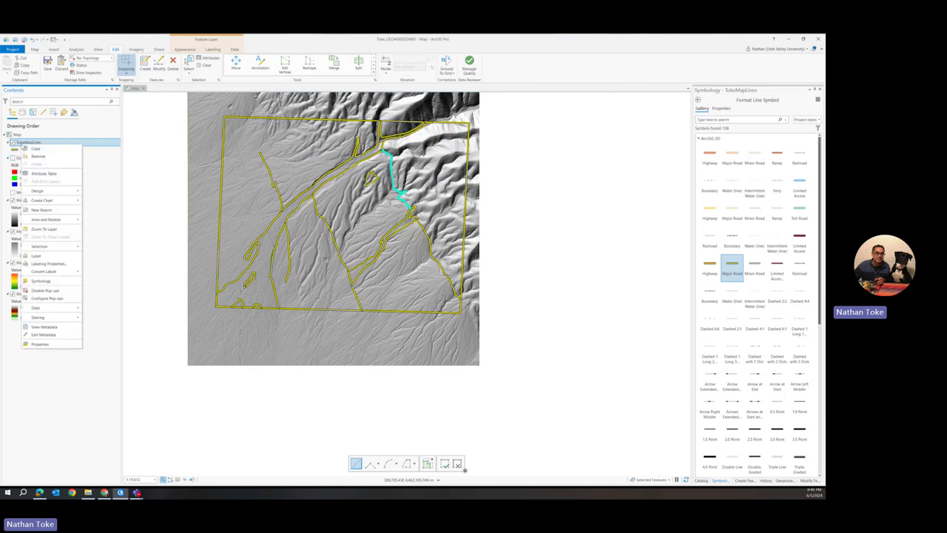
{"action": "left_click", "coordinate": [44, 175]}
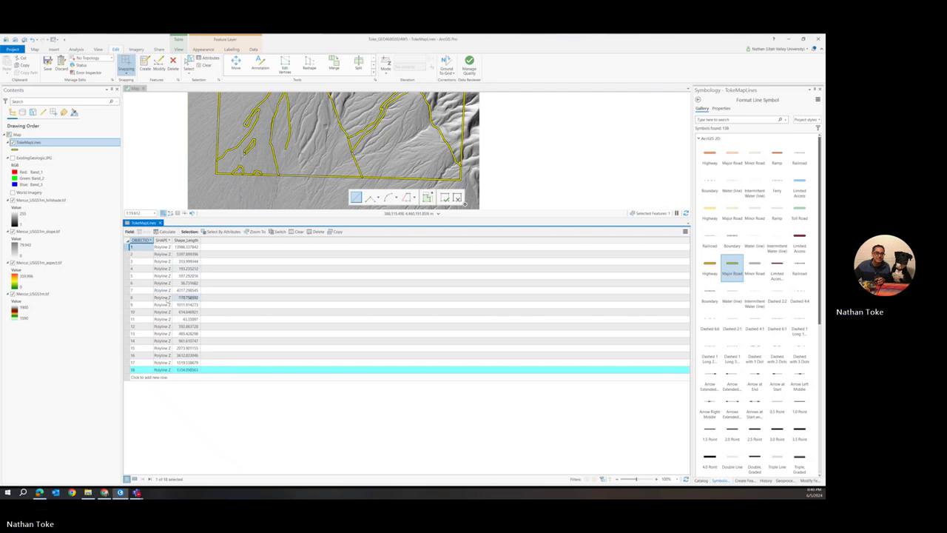
{"action": "left_click", "coordinate": [129, 290]}
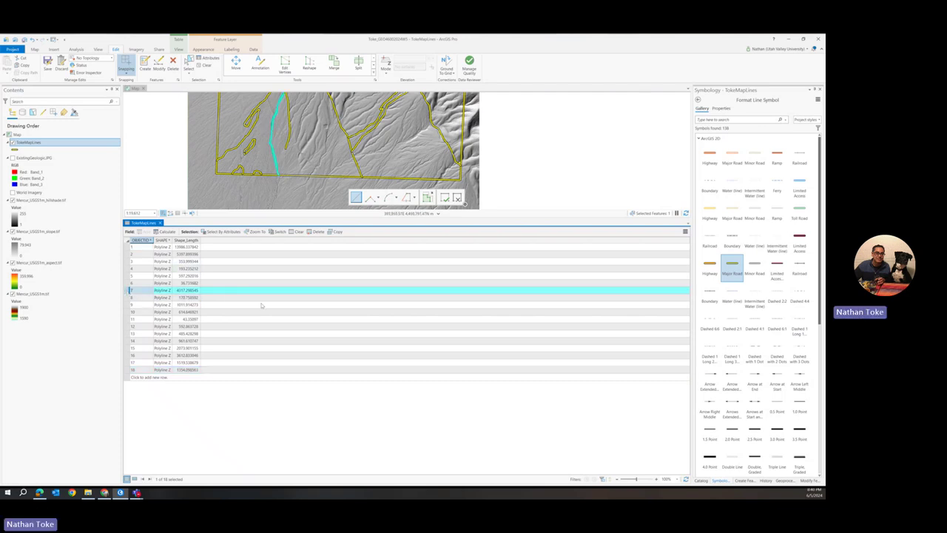
{"action": "scroll", "coordinate": [326, 127], "scroll_direction": "down", "scroll_amount": 3}
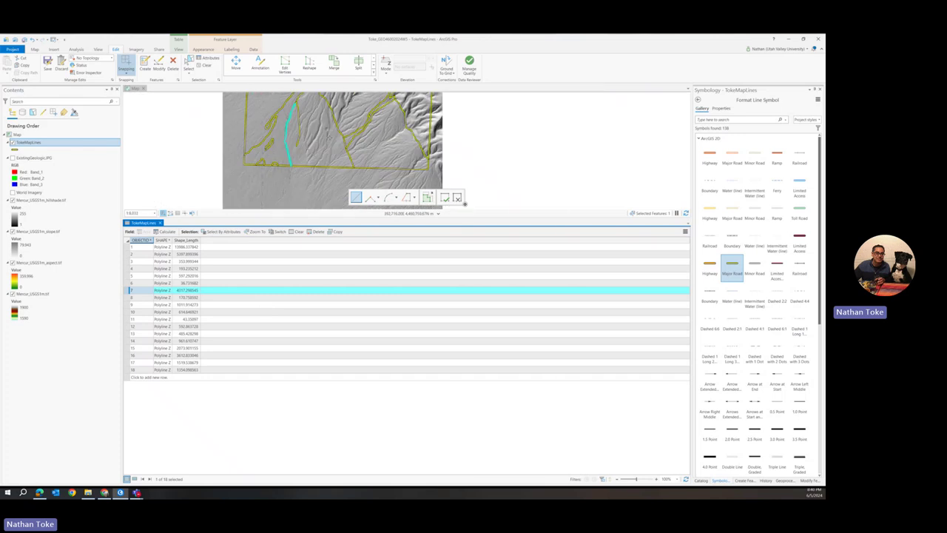
{"action": "scroll", "coordinate": [335, 187], "scroll_direction": "up", "scroll_amount": 2}
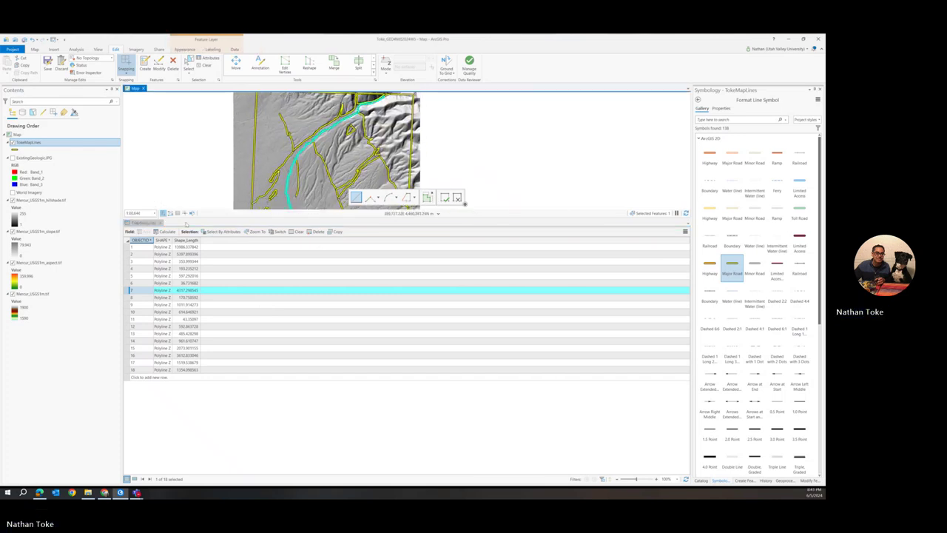
{"action": "left_click", "coordinate": [161, 223]}
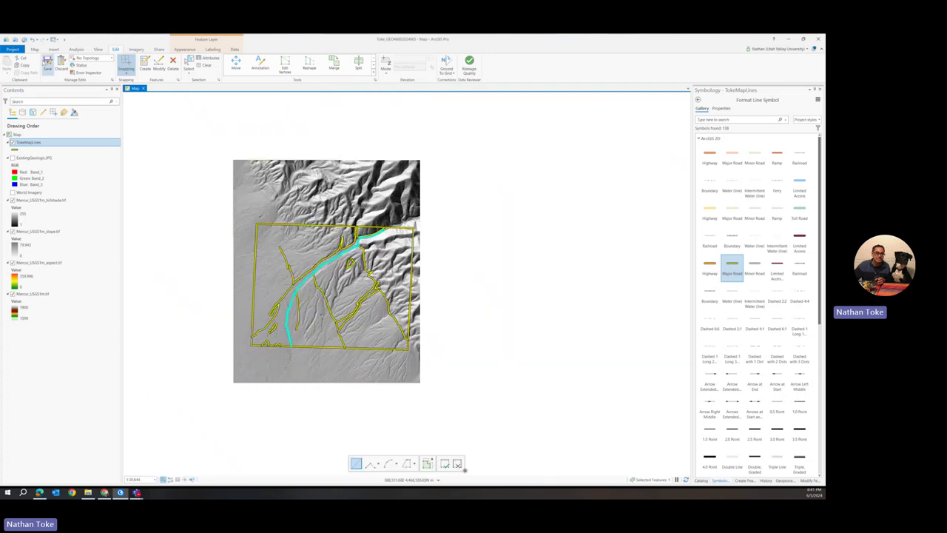
- Save all edits to TokeMapLines, answering Yes in the Save Edits dialog
{"action": "left_click", "coordinate": [47, 64]}
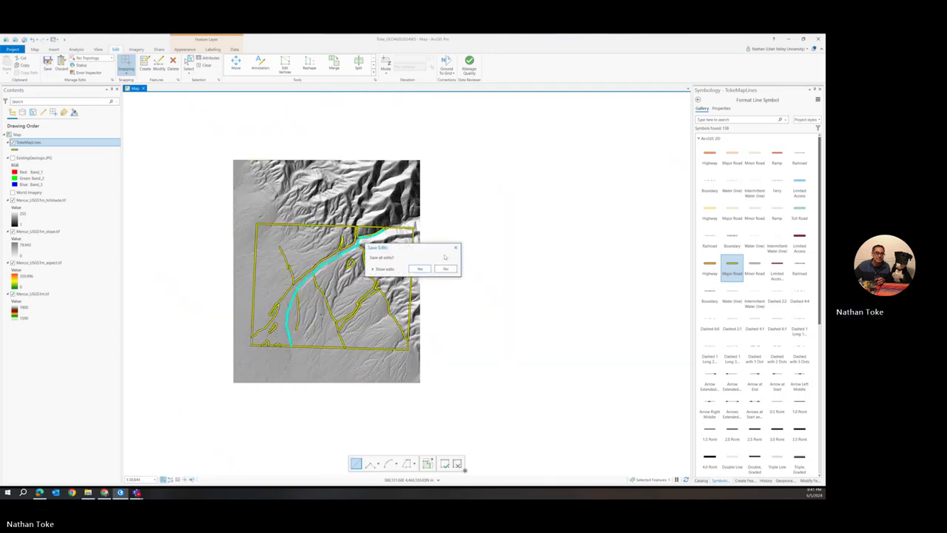
{"action": "left_click", "coordinate": [420, 268]}
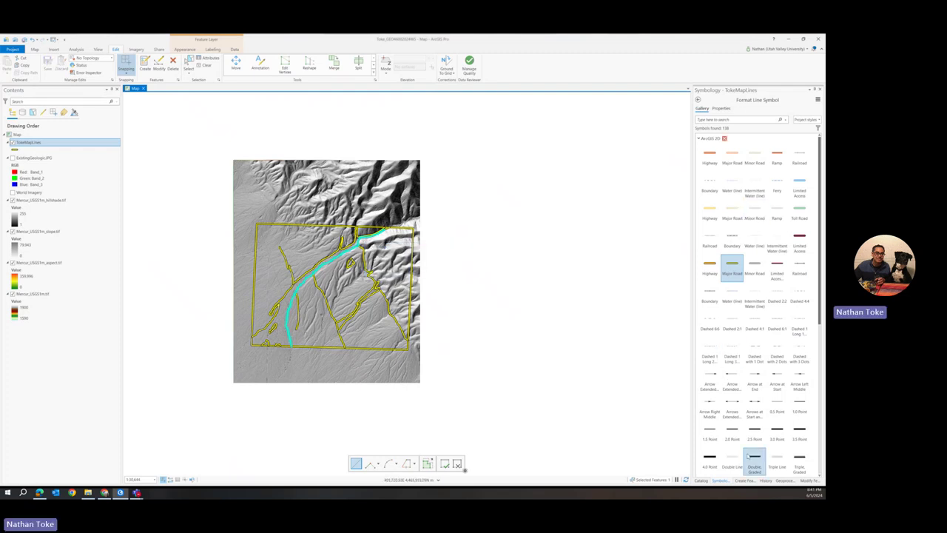
- Show the Geoprocessing pane's full toolbox list and expand Conversion Tools
{"action": "left_click", "coordinate": [783, 481]}
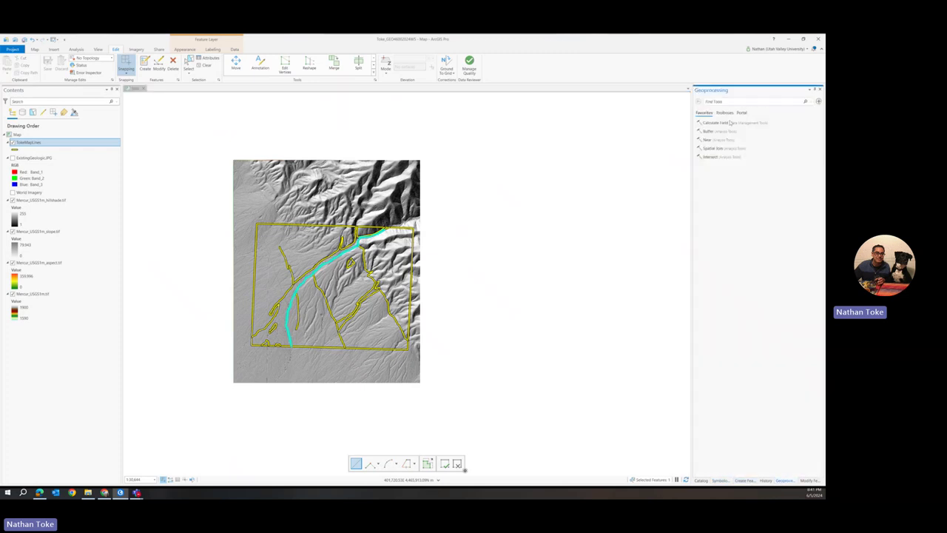
{"action": "left_click", "coordinate": [718, 104]}
{"action": "left_click", "coordinate": [725, 112]}
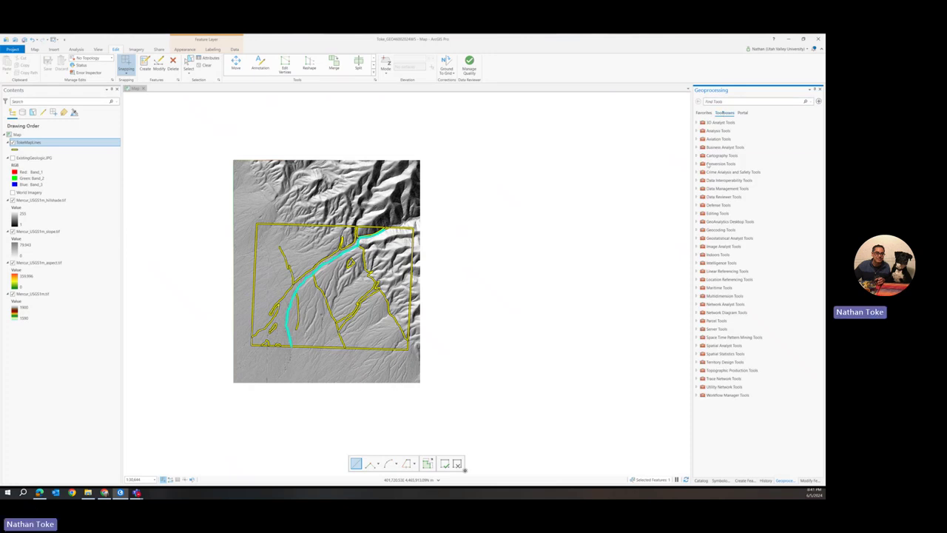
{"action": "left_click", "coordinate": [697, 163]}
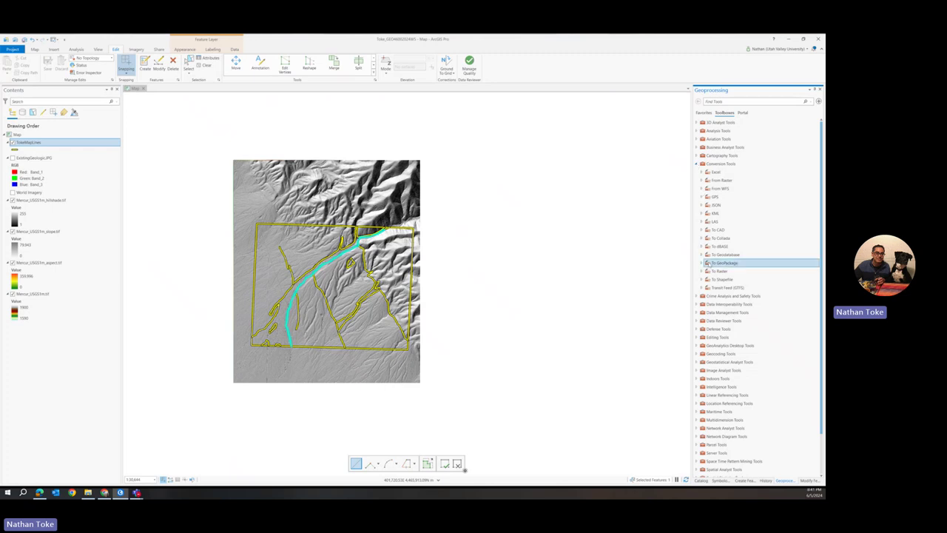
{"action": "left_click", "coordinate": [707, 180]}
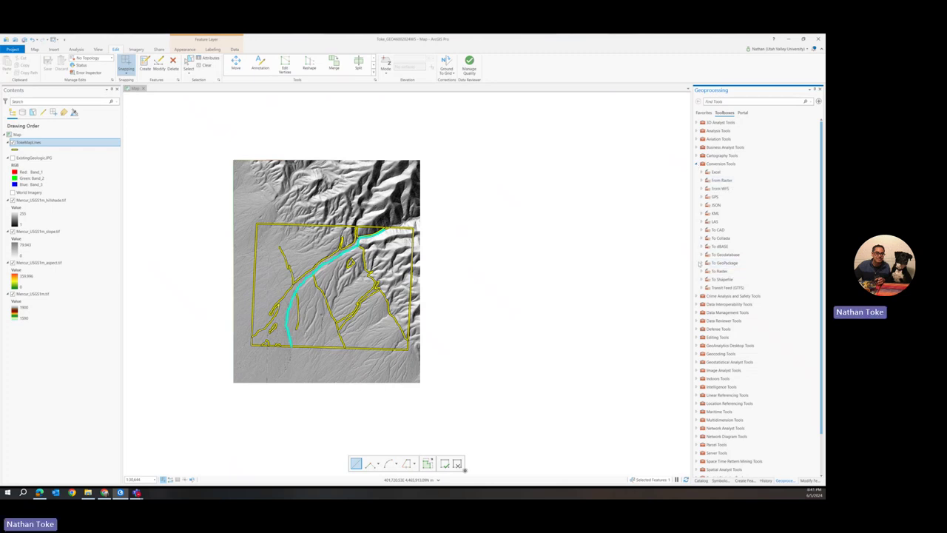
- Expand Data Management Tools' Feature Class and Features toolsets down to Feature To Polygon
{"action": "left_click", "coordinate": [698, 313]}
{"action": "scroll", "coordinate": [698, 311], "scroll_direction": "down", "scroll_amount": 2}
{"action": "scroll", "coordinate": [698, 308], "scroll_direction": "down", "scroll_amount": 1}
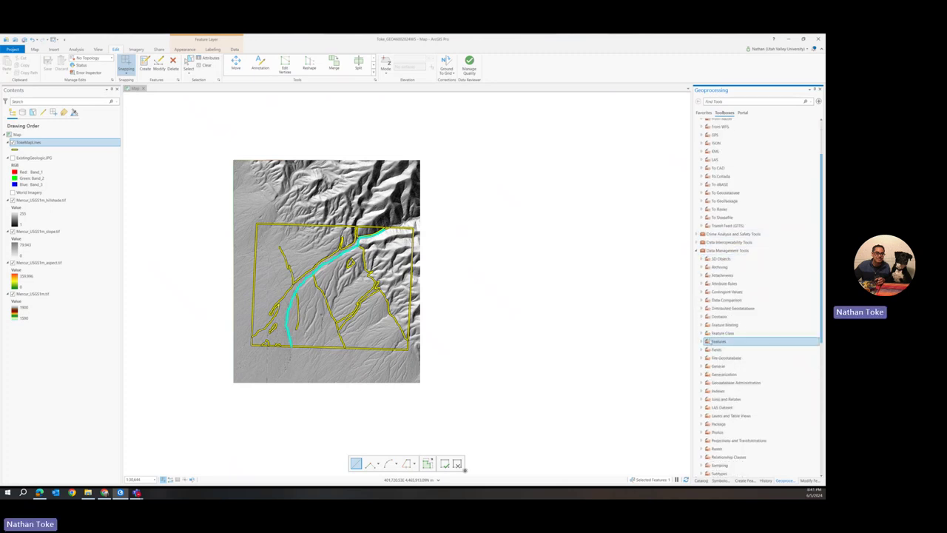
{"action": "left_click", "coordinate": [701, 334]}
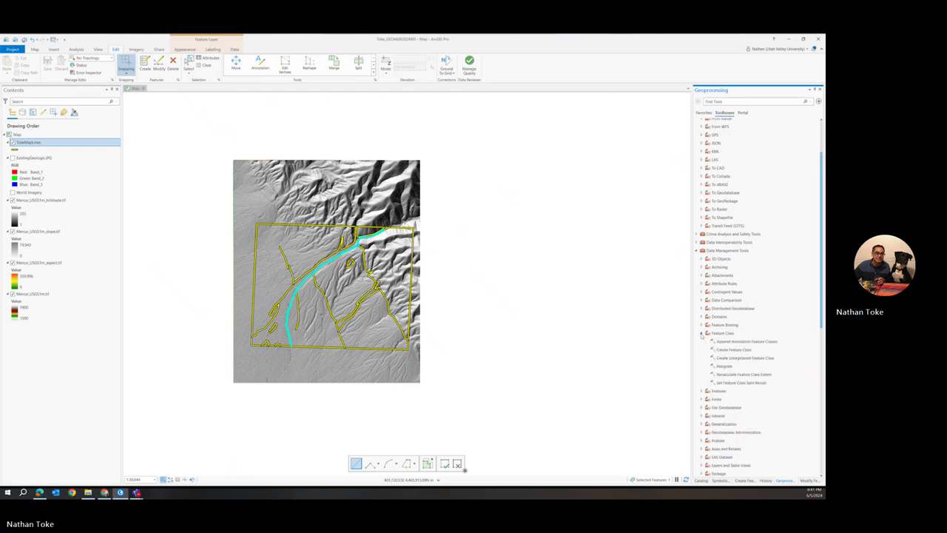
{"action": "left_click", "coordinate": [701, 391]}
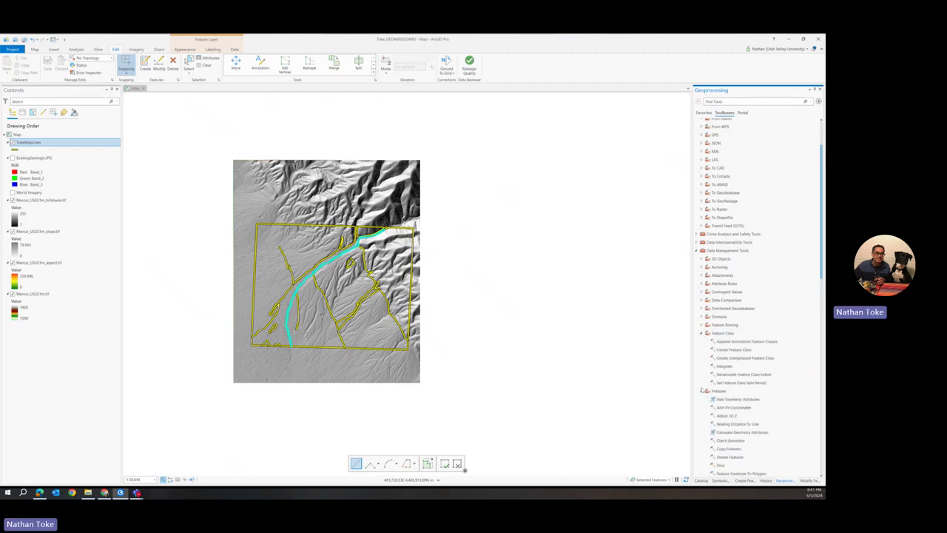
{"action": "scroll", "coordinate": [702, 390], "scroll_direction": "down", "scroll_amount": 3}
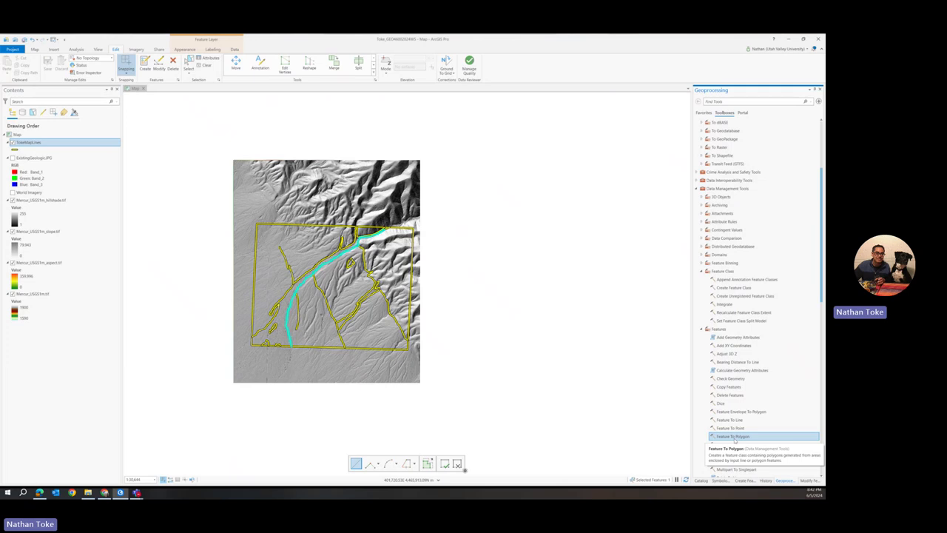
- Run Feature To Polygon with TokeMapLines as input features and view the run details
{"action": "double_click", "coordinate": [733, 436]}
{"action": "left_click", "coordinate": [812, 131]}
{"action": "left_click", "coordinate": [753, 138]}
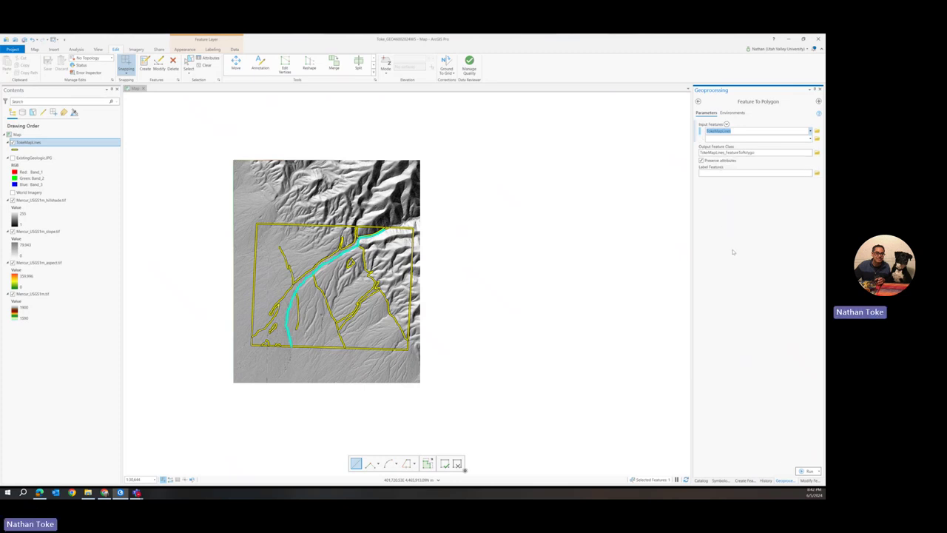
{"action": "left_click", "coordinate": [807, 471]}
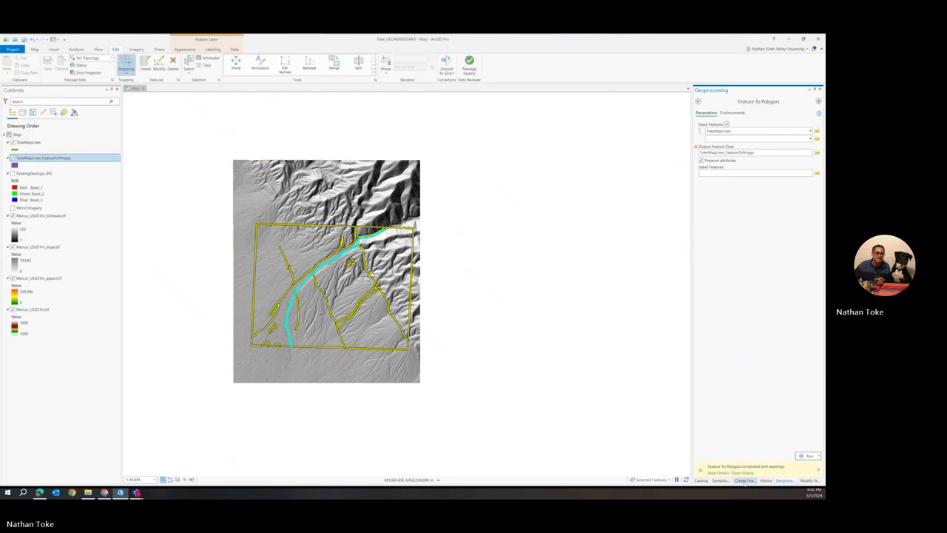
{"action": "left_click", "coordinate": [717, 473]}
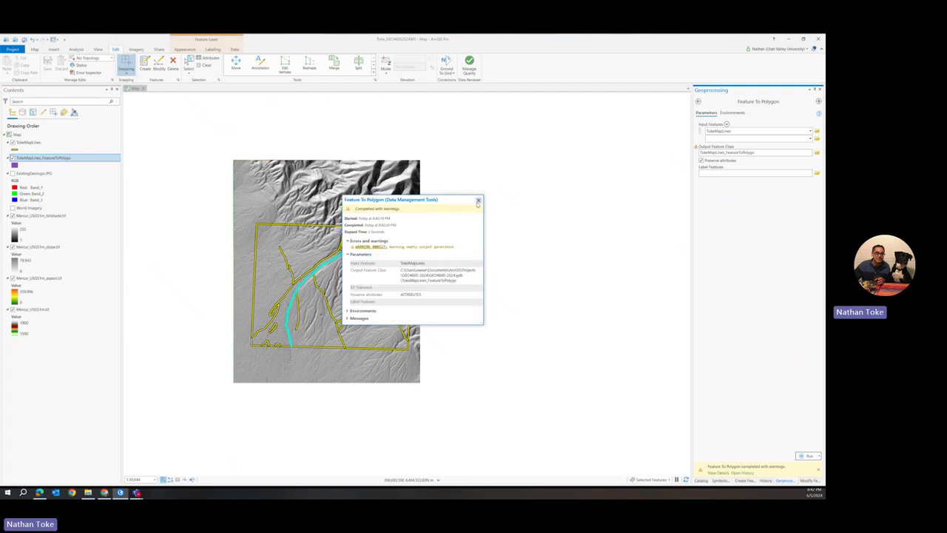
- Close the run details and remove the empty FeatureToPolygon layer from the map
{"action": "left_click", "coordinate": [478, 201]}
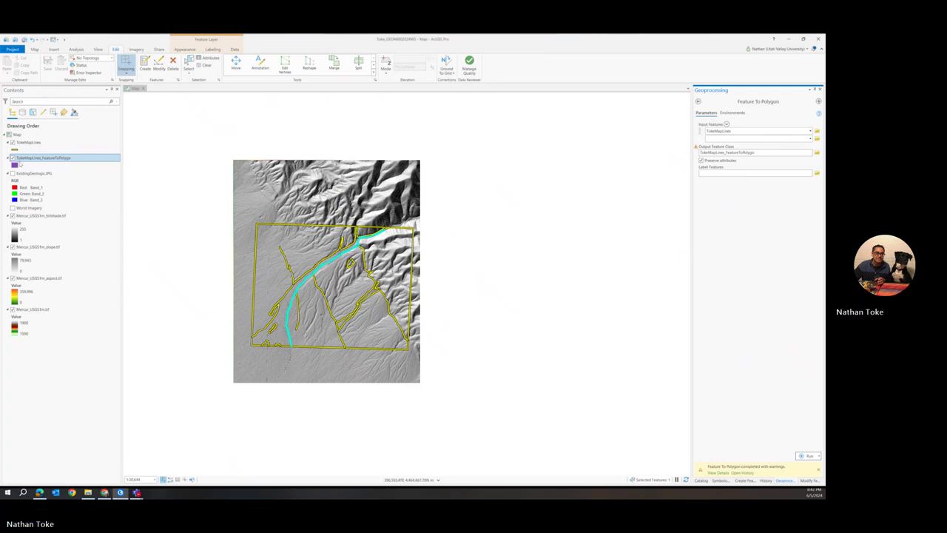
{"action": "right_click", "coordinate": [20, 161]}
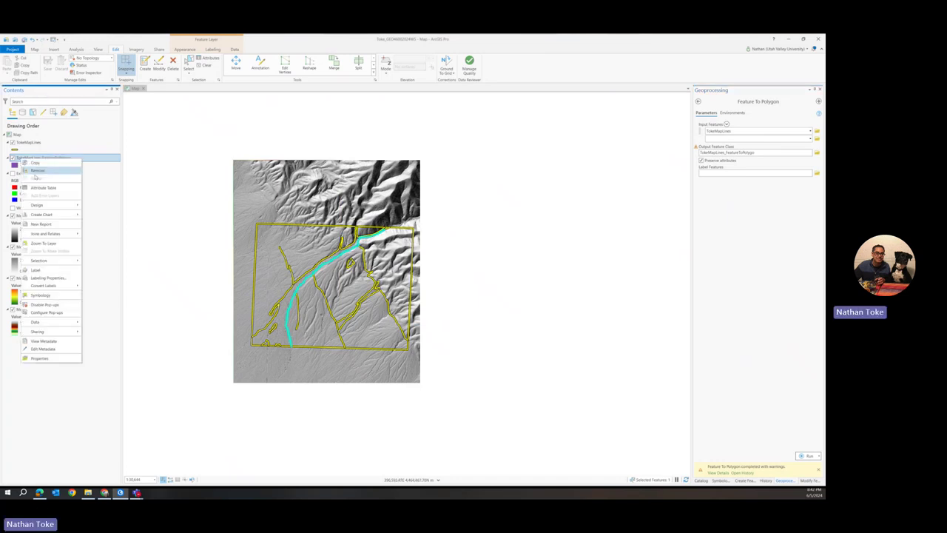
{"action": "left_click", "coordinate": [37, 170]}
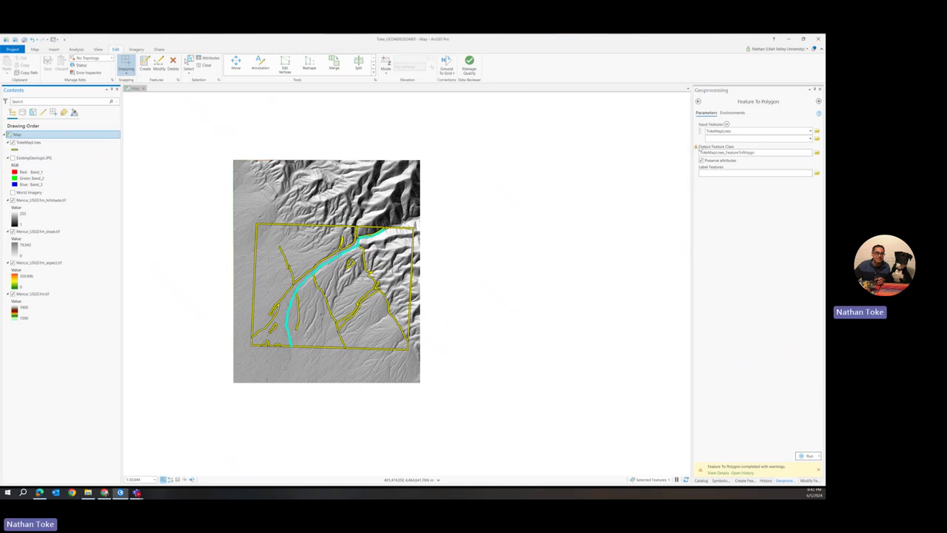
- Set the output feature class to TokePolygons inside GeologicMapping.gdb
{"action": "left_click", "coordinate": [817, 152]}
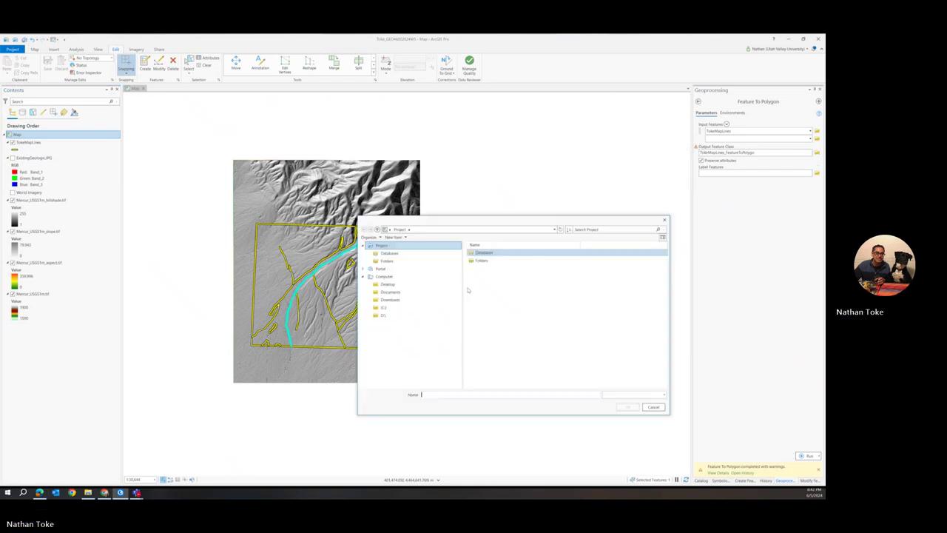
{"action": "left_click", "coordinate": [486, 272]}
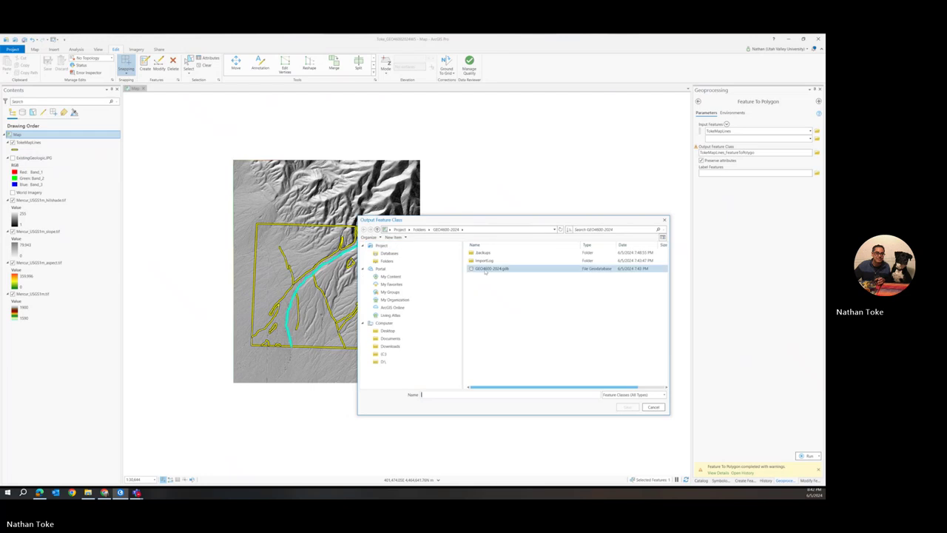
{"action": "left_click", "coordinate": [383, 362]}
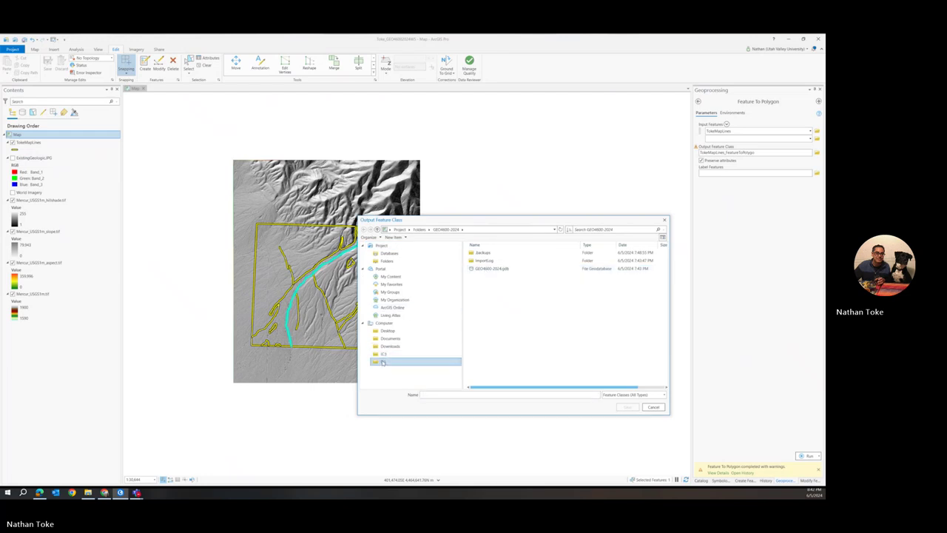
{"action": "double_click", "coordinate": [493, 262]}
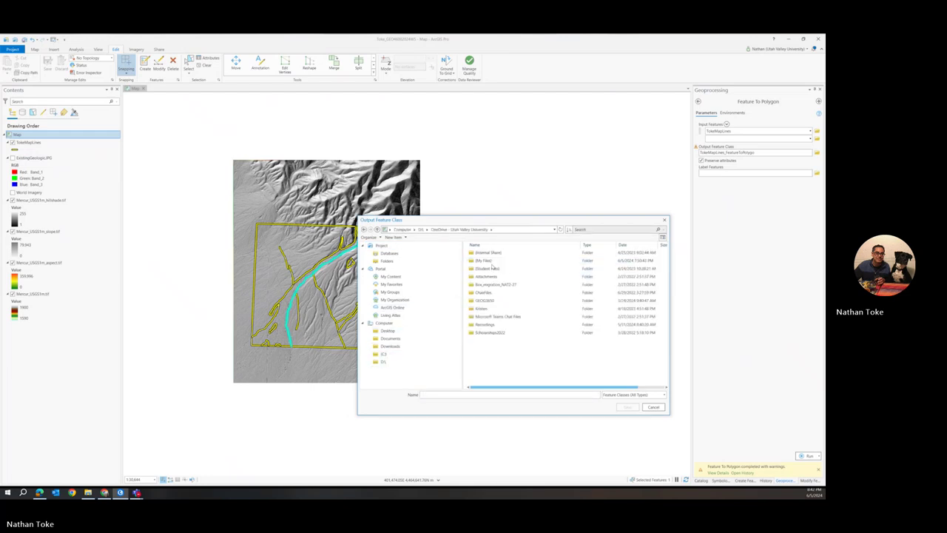
{"action": "double_click", "coordinate": [482, 262]}
{"action": "left_click", "coordinate": [481, 285]}
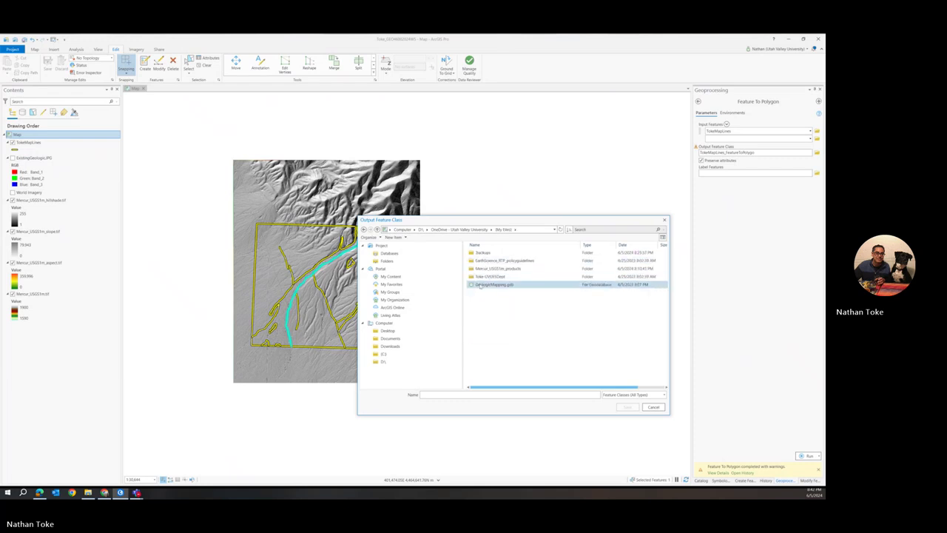
{"action": "left_click", "coordinate": [628, 407]}
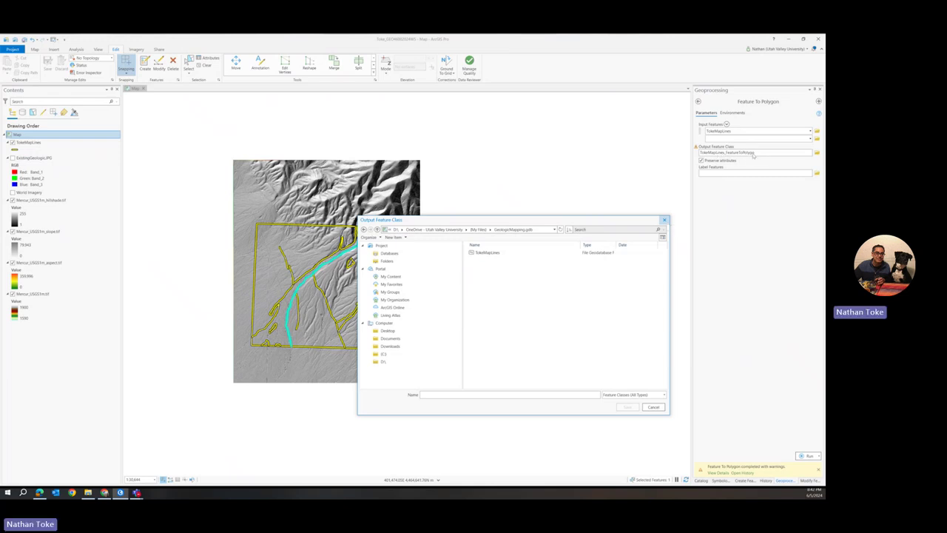
{"action": "left_click", "coordinate": [451, 392]}
{"action": "type", "text": "Toke"}
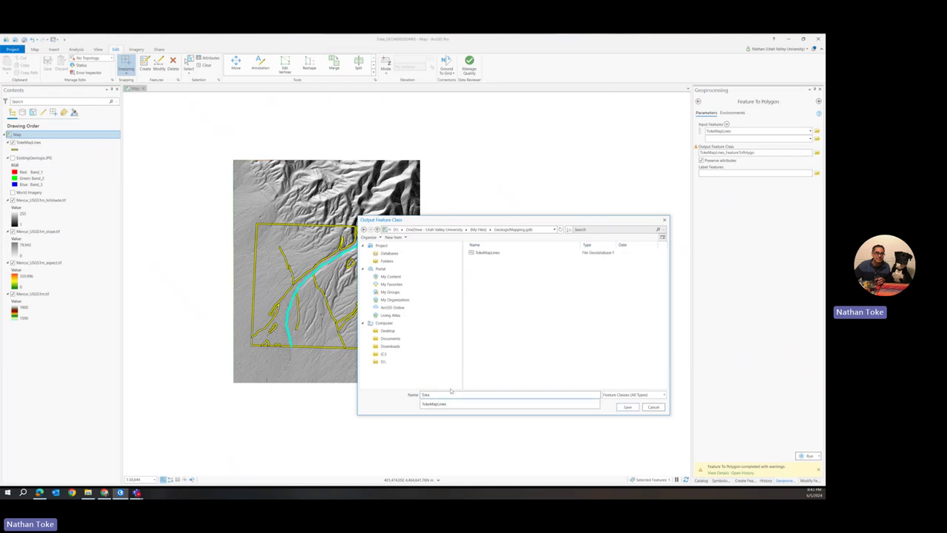
{"action": "type", "text": "Molygons"}
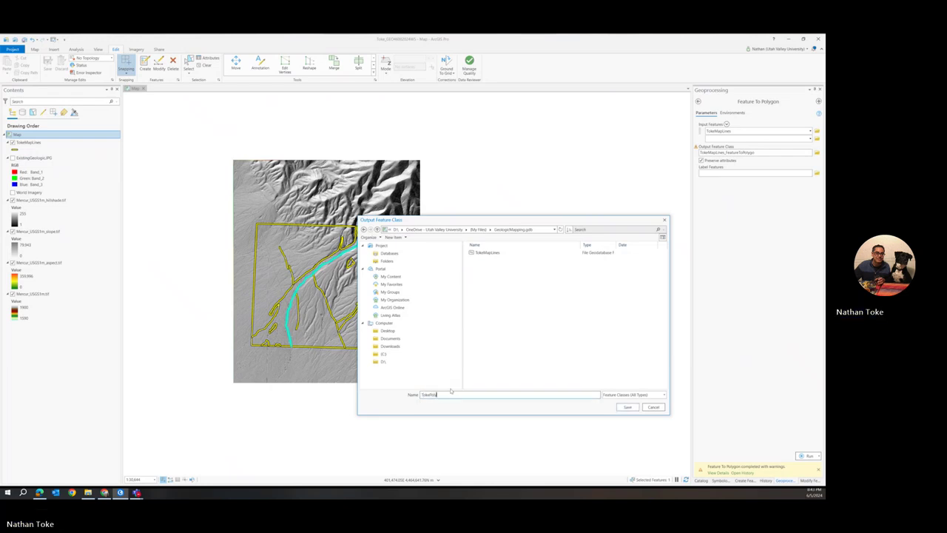
{"action": "left_click", "coordinate": [633, 408]}
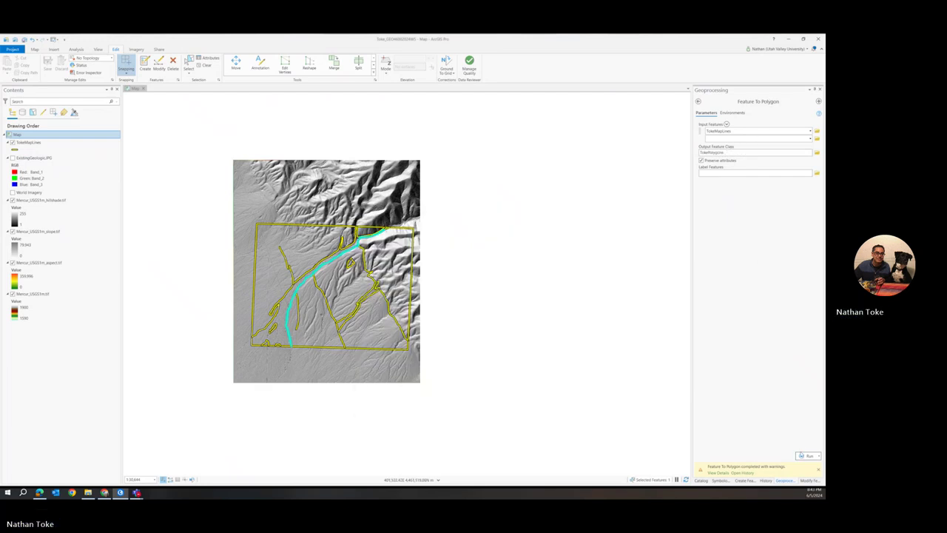
- Run Feature To Polygon, clear the selected contact line, and rerun it on all lines
{"action": "left_click", "coordinate": [803, 457]}
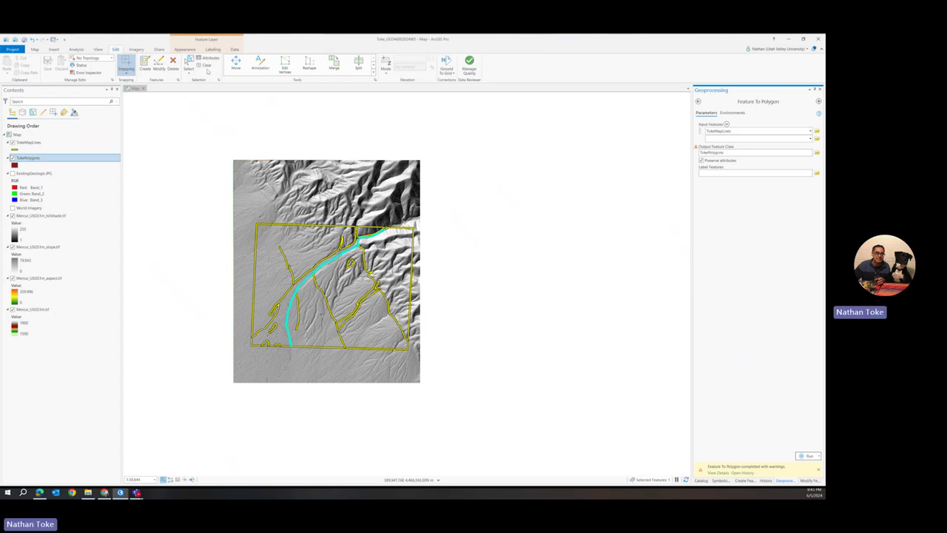
{"action": "left_click", "coordinate": [208, 67]}
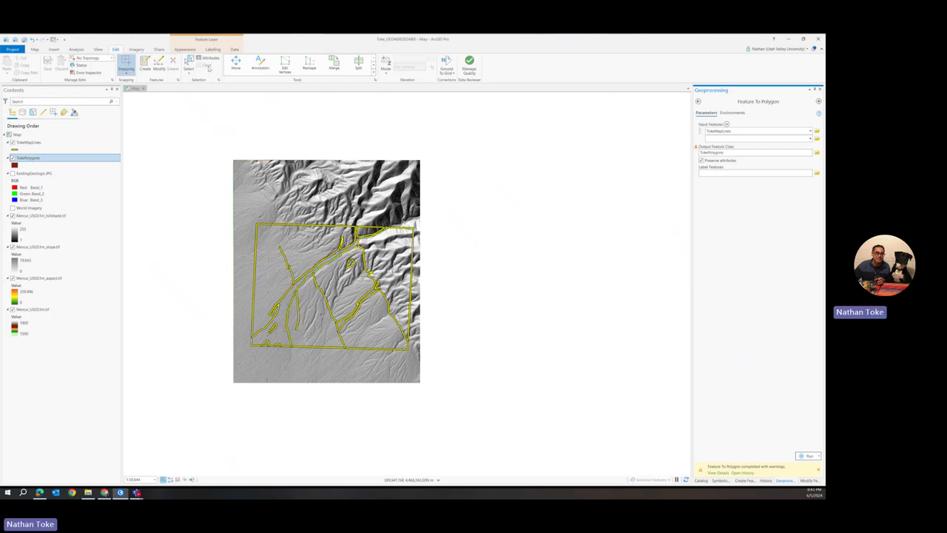
{"action": "left_click", "coordinate": [809, 456]}
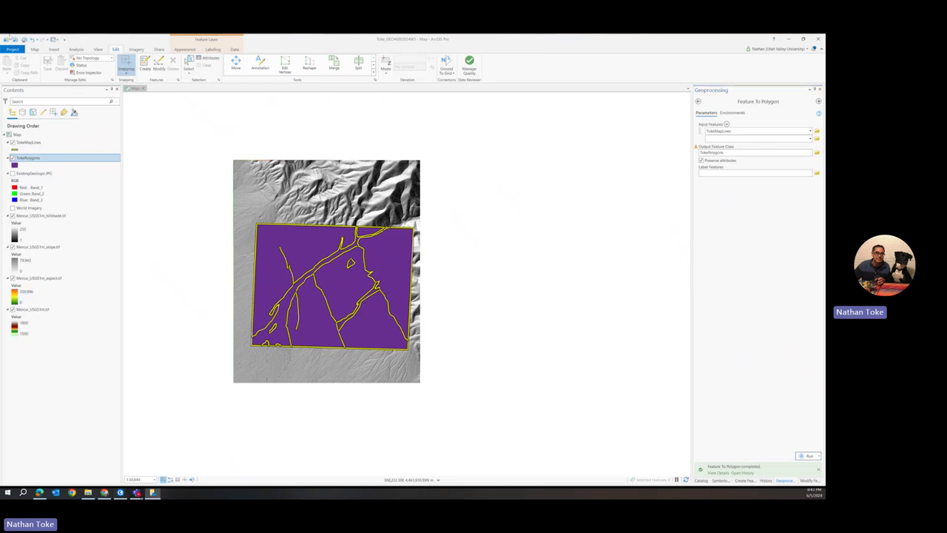
- Open the TokePolygons attribute table and add a new field with data type Text
{"action": "right_click", "coordinate": [29, 157]}
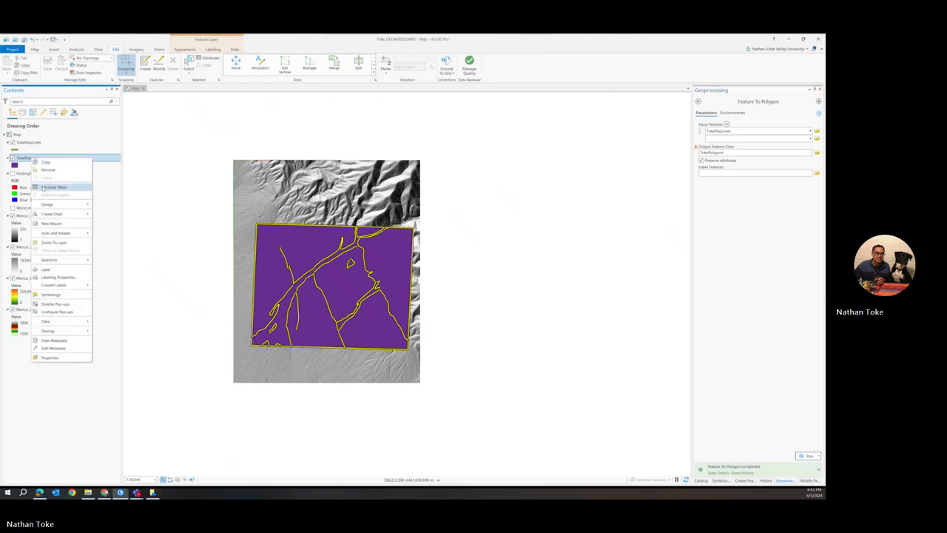
{"action": "left_click", "coordinate": [54, 186]}
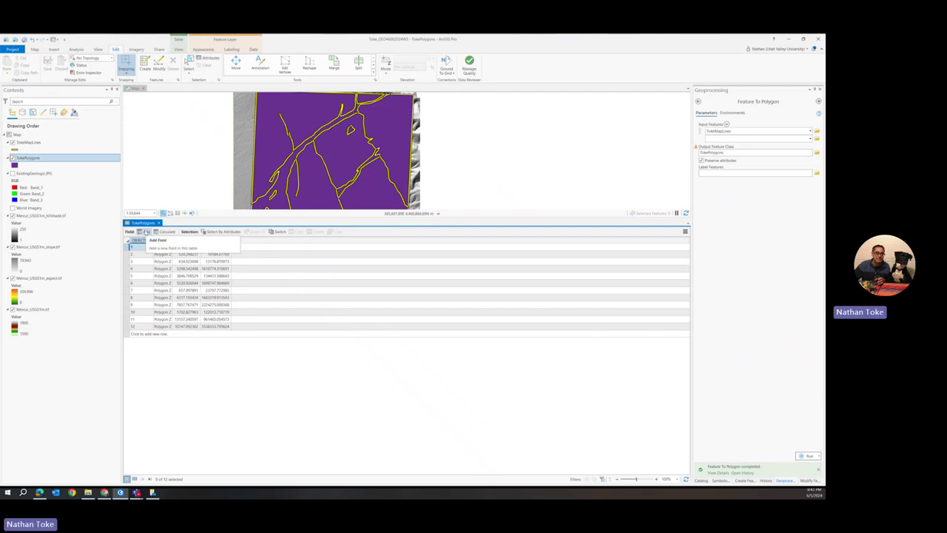
{"action": "left_click", "coordinate": [145, 232]}
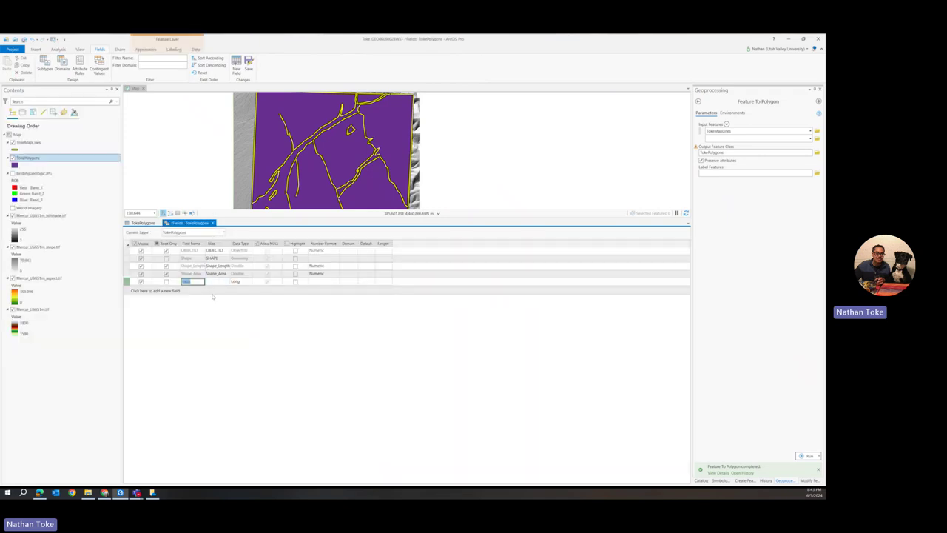
{"action": "left_click", "coordinate": [234, 283]}
{"action": "left_click", "coordinate": [241, 321]}
- Name the new text field GeoUnit and save the field changes
{"action": "double_click", "coordinate": [191, 282]}
{"action": "type", "text": "L"}
{"action": "key", "text": "BackSpace"}
{"action": "type", "text": "L"}
{"action": "key", "text": "Return"}
{"action": "left_click", "coordinate": [192, 282]}
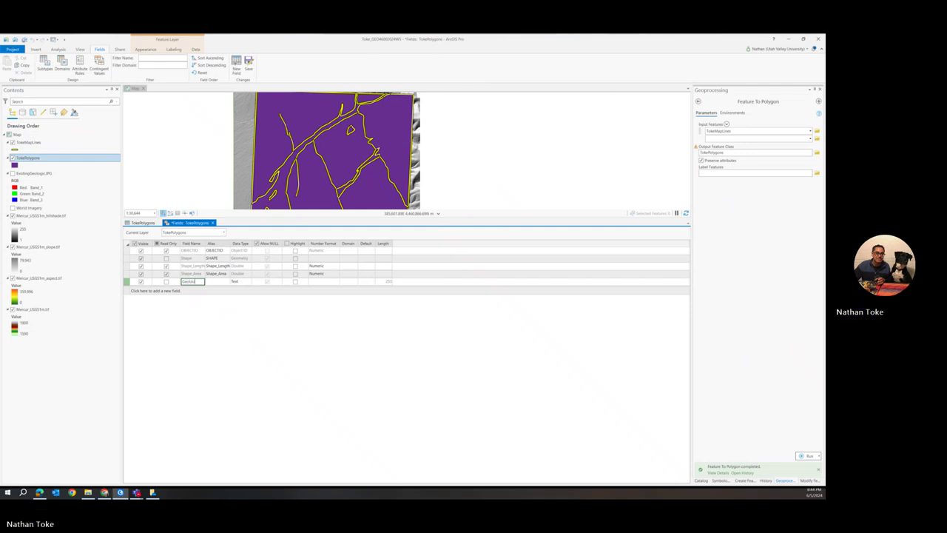
{"action": "double_click", "coordinate": [189, 282]}
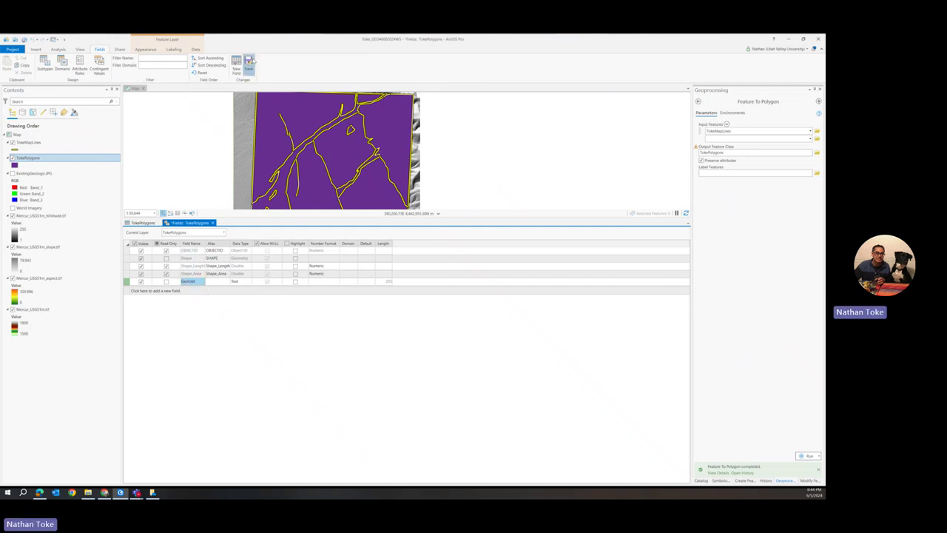
{"action": "left_click", "coordinate": [249, 63]}
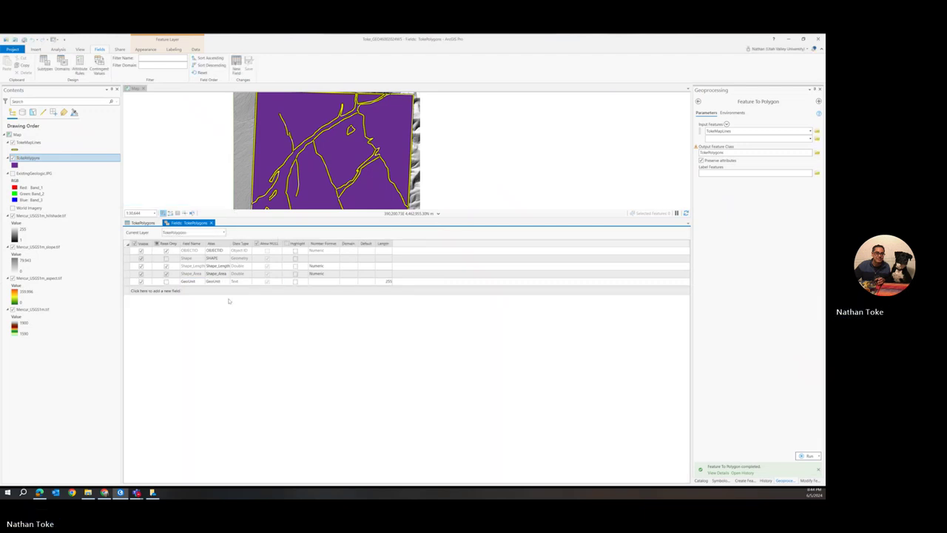
- Close the field list, enlarge the map above the table, and switch to feature selection
{"action": "left_click", "coordinate": [211, 223]}
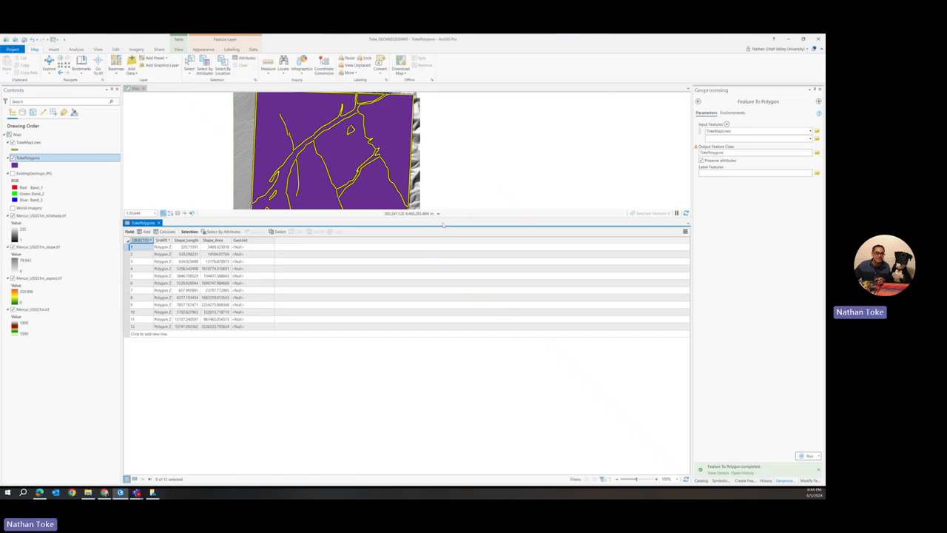
{"action": "left_click_drag", "start_coordinate": [442, 222], "coordinate": [435, 295]}
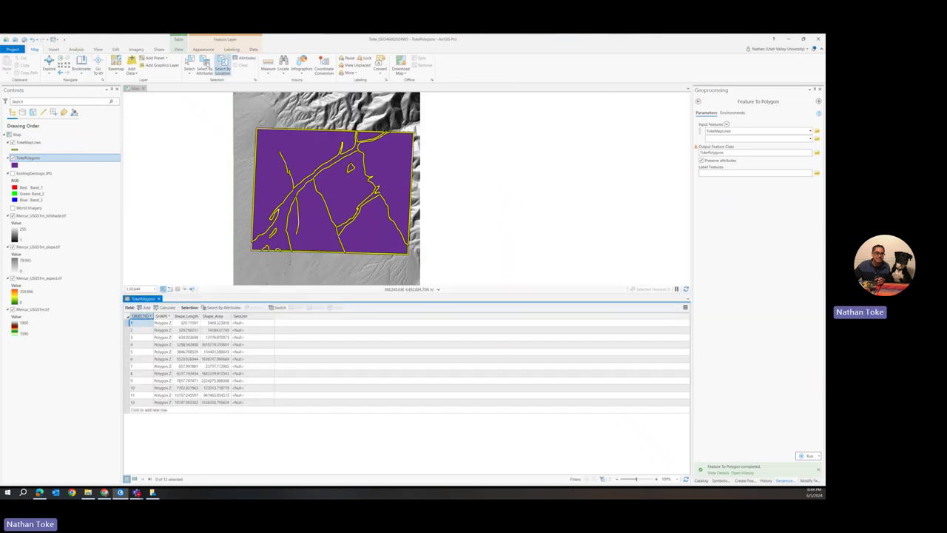
{"action": "left_click", "coordinate": [189, 65]}
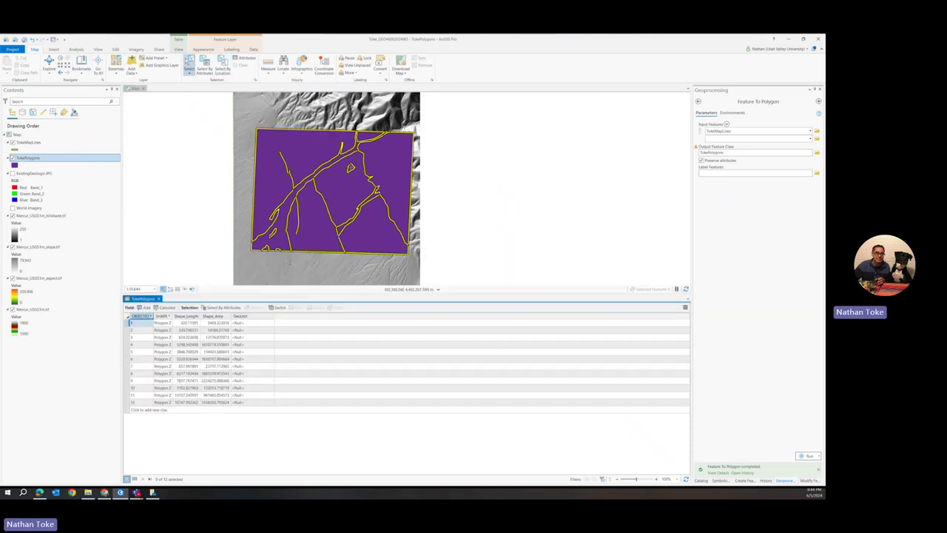
- Set the GeoUnit of polygons 1, 2 and 3 to Qafo, row by row
{"action": "left_click", "coordinate": [128, 323]}
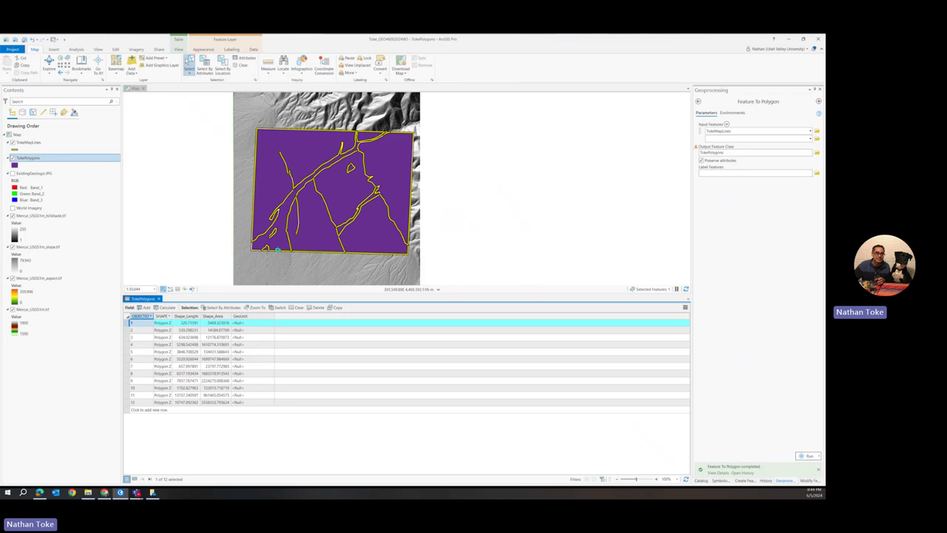
{"action": "double_click", "coordinate": [251, 323]}
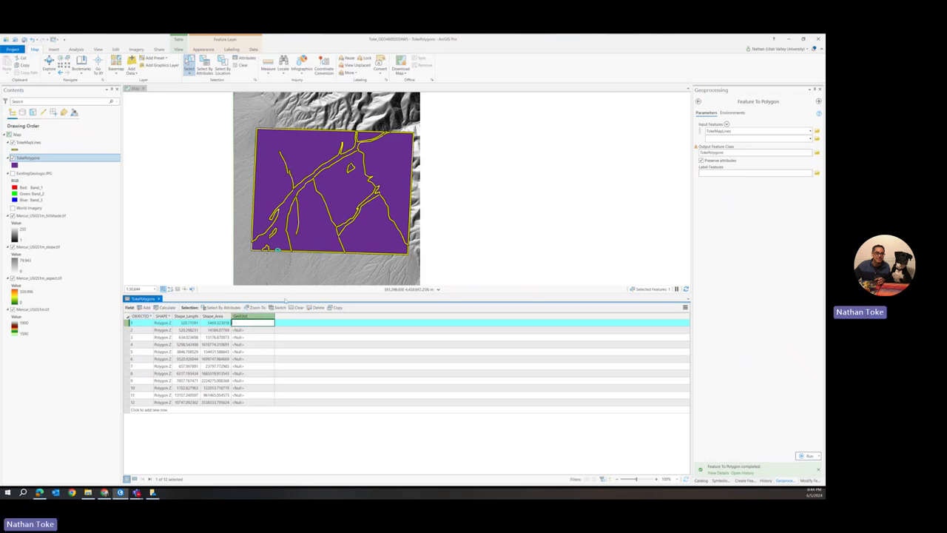
{"action": "type", "text": "Ch"}
{"action": "key", "text": "Return"}
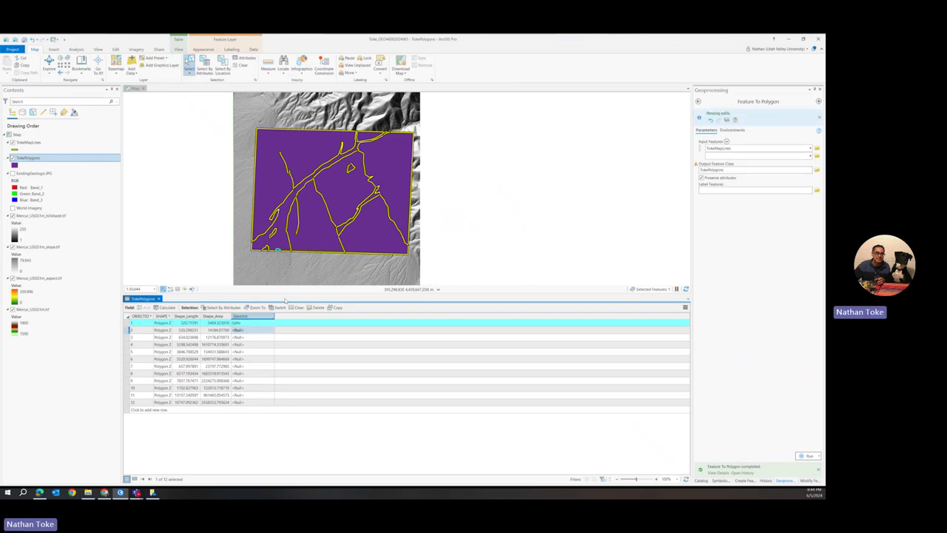
{"action": "left_click", "coordinate": [130, 330]}
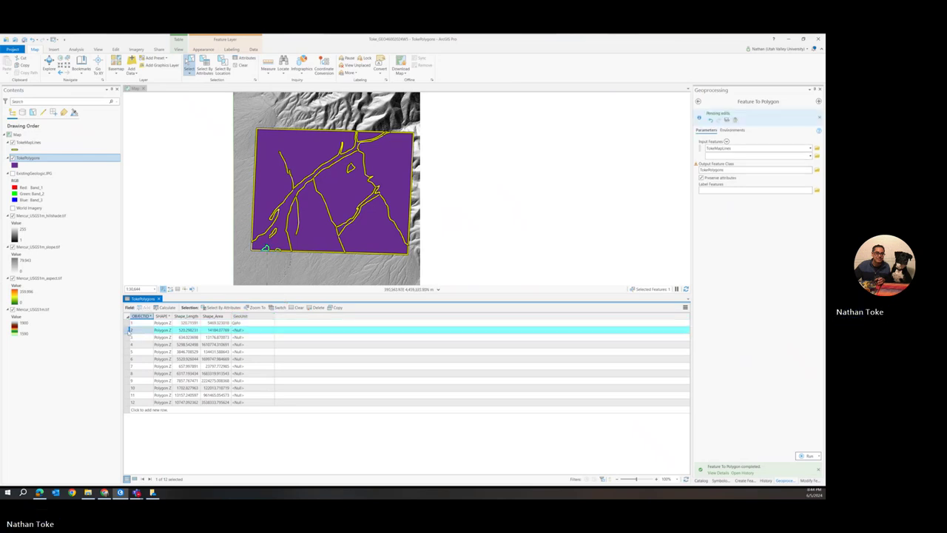
{"action": "left_click", "coordinate": [242, 330]}
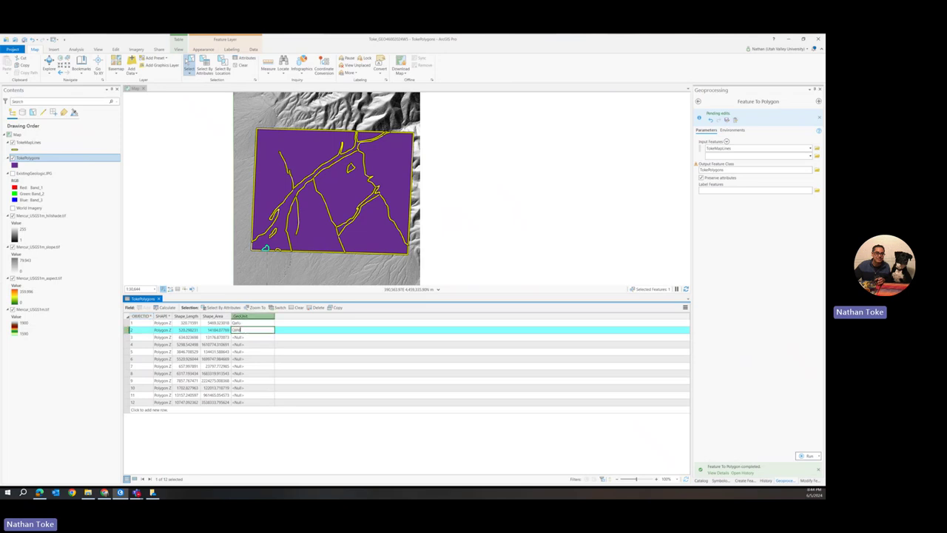
{"action": "key", "text": "Return"}
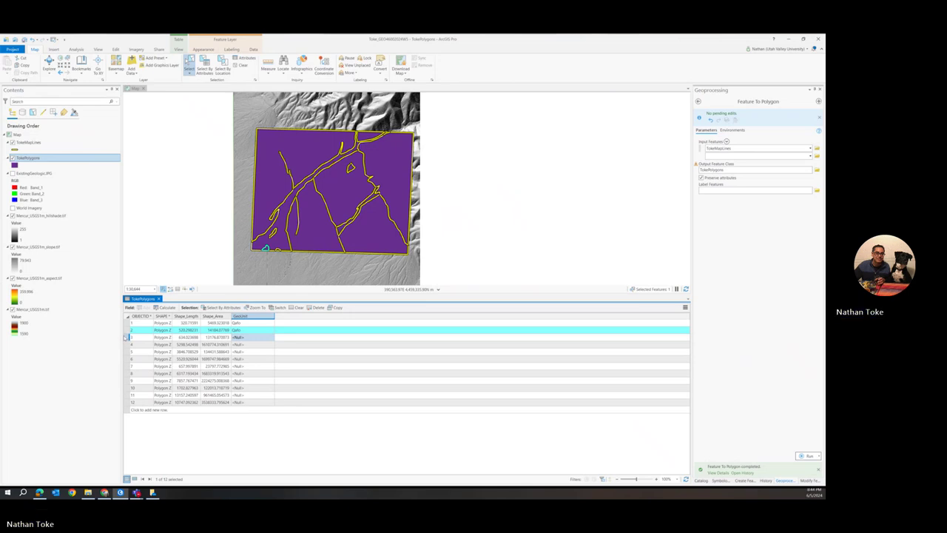
{"action": "left_click", "coordinate": [128, 336]}
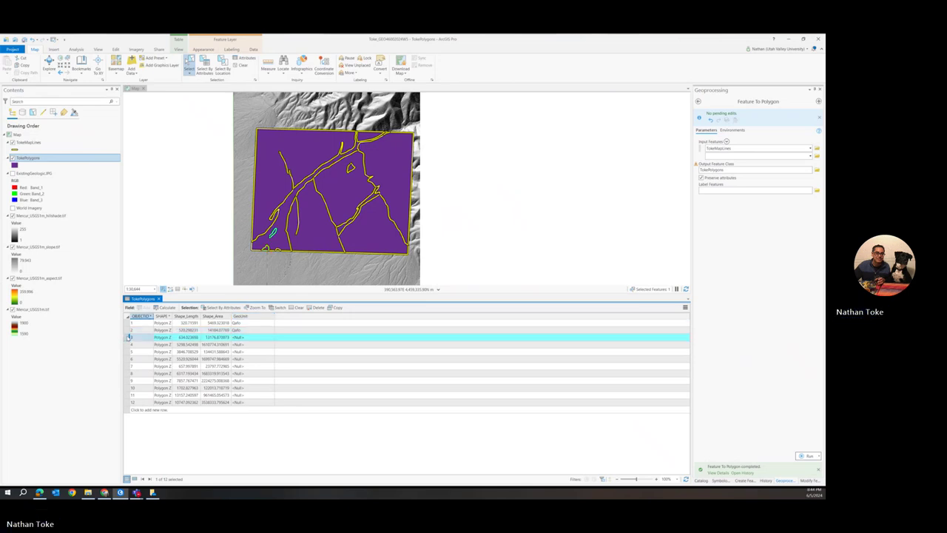
{"action": "double_click", "coordinate": [239, 336]}
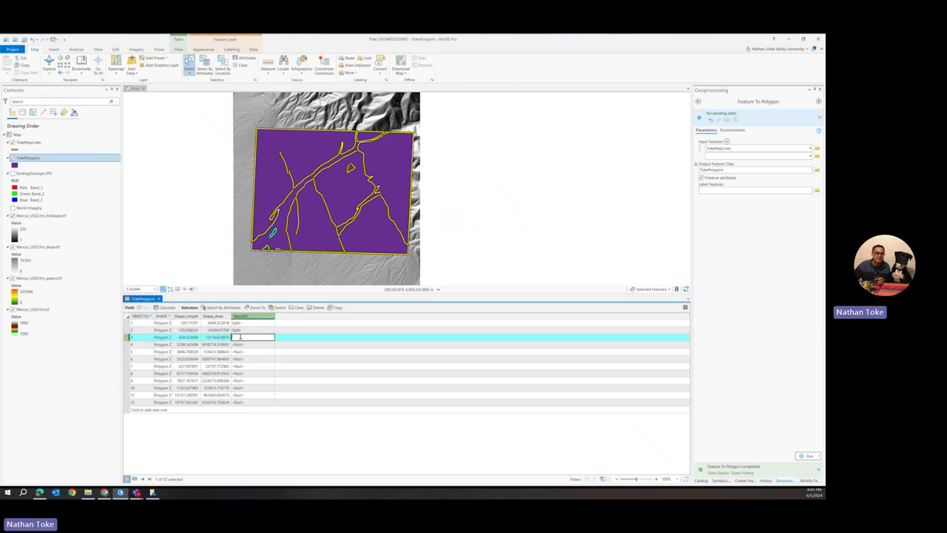
{"action": "type", "text": "Qal"}
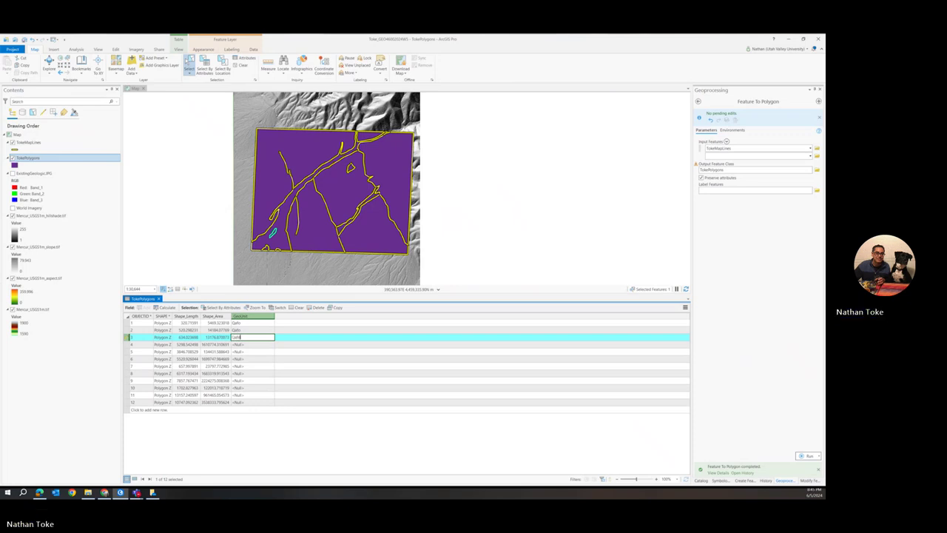
{"action": "key", "text": "Return"}
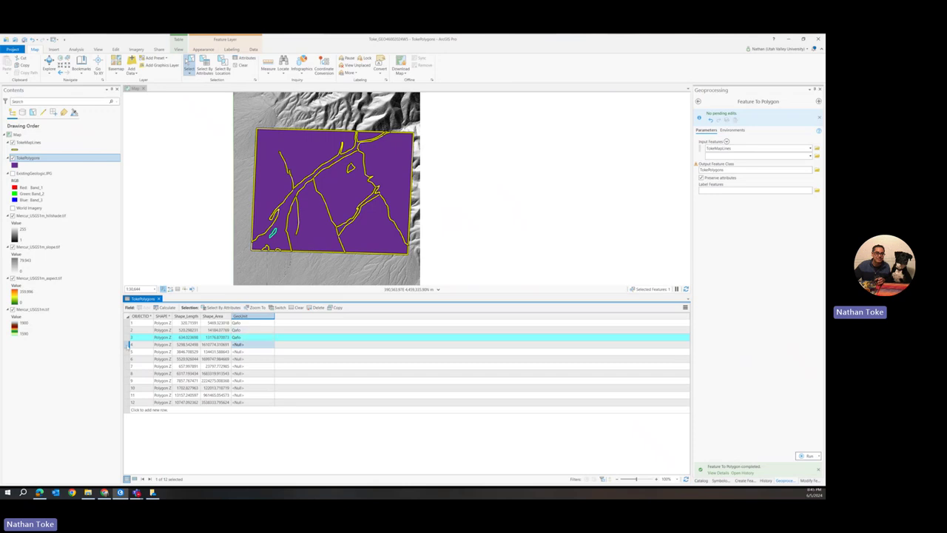
- Assign GeoUnit codes to polygons 4–6, with polygon 4 set to Qafs
{"action": "left_click", "coordinate": [128, 344]}
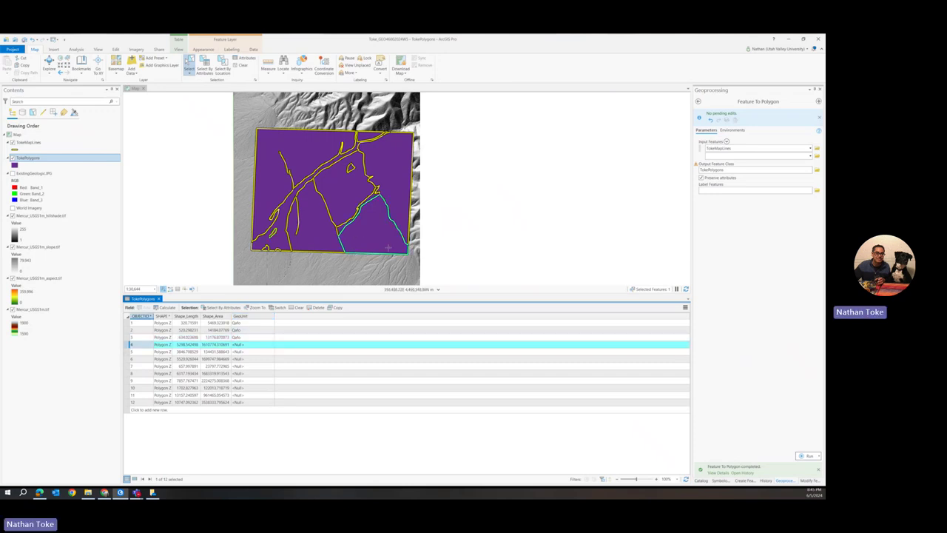
{"action": "left_click", "coordinate": [243, 345]}
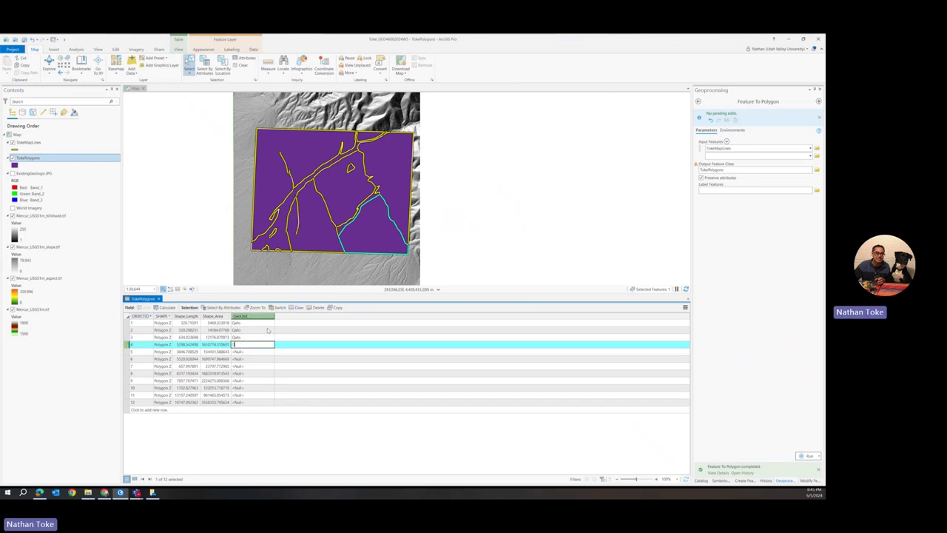
{"action": "type", "text": "Qafo"}
{"action": "key", "text": "Return"}
{"action": "left_click", "coordinate": [129, 353]}
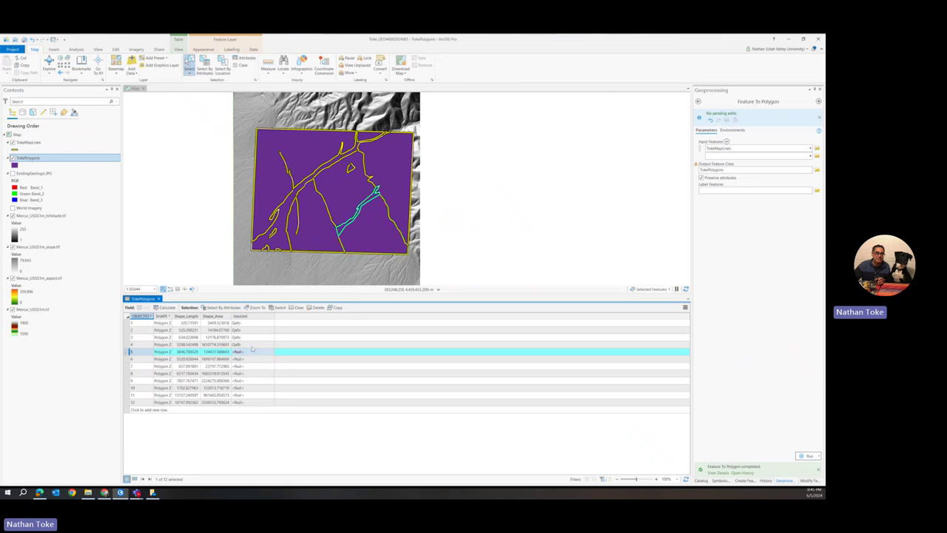
{"action": "double_click", "coordinate": [240, 352]}
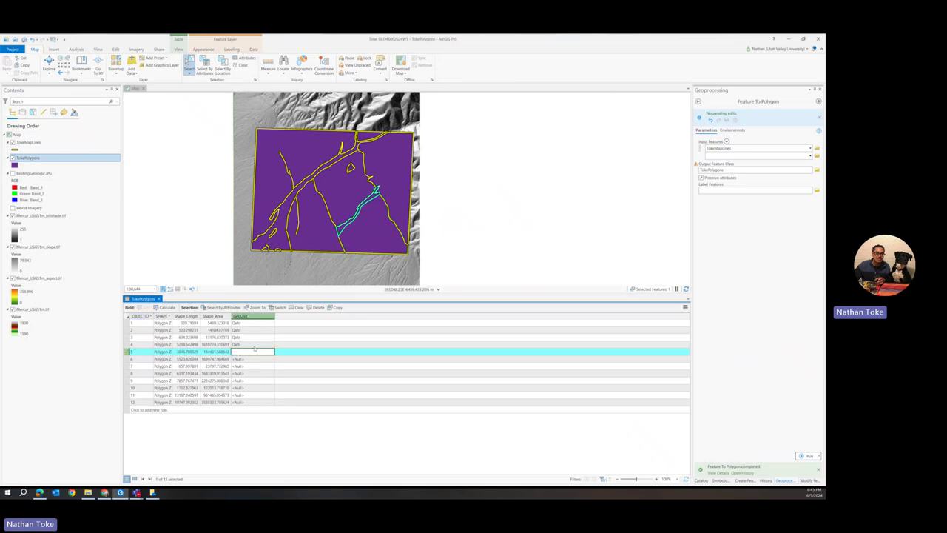
{"action": "type", "text": "Qal"}
{"action": "key", "text": "Return"}
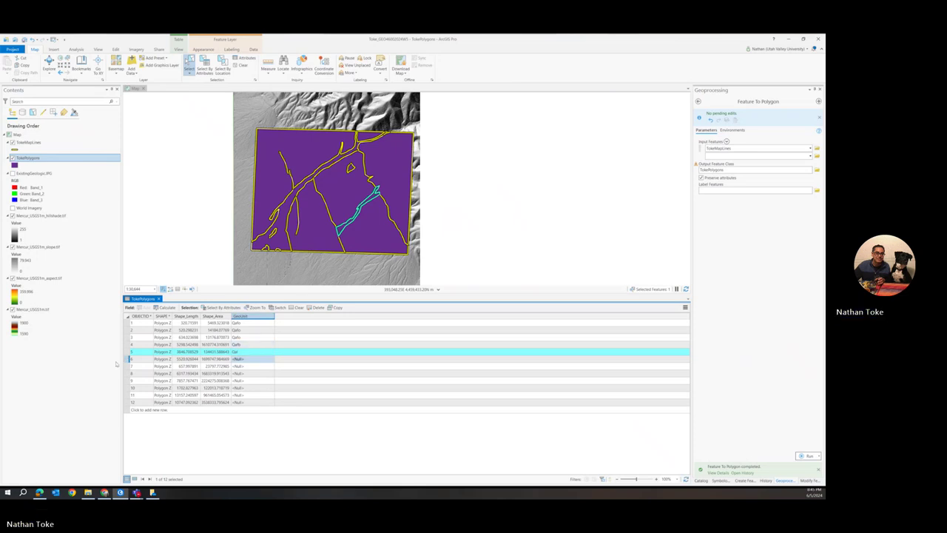
{"action": "double_click", "coordinate": [128, 359]}
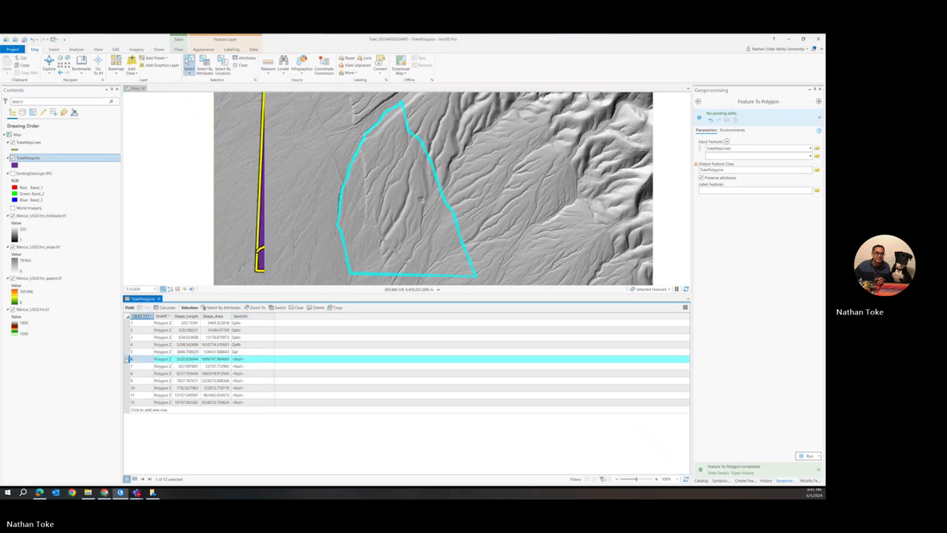
{"action": "left_click", "coordinate": [238, 359]}
{"action": "type", "text": "Q"}
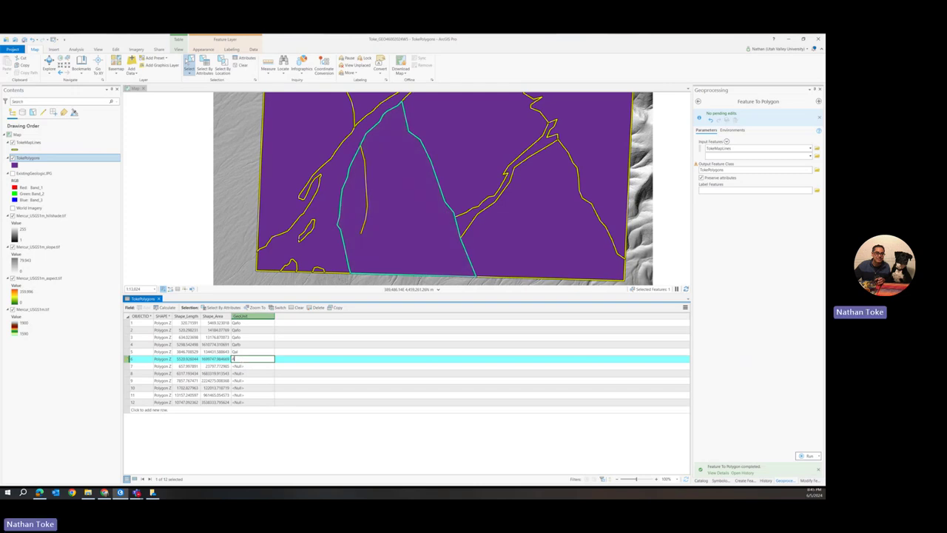
{"action": "type", "text": "afo"}
{"action": "left_click", "coordinate": [239, 365]}
- Set GeoUnit to Qpl for polygon 7, Qafs for polygon 8 and Mgbl for polygon 9
{"action": "left_click", "coordinate": [130, 365]}
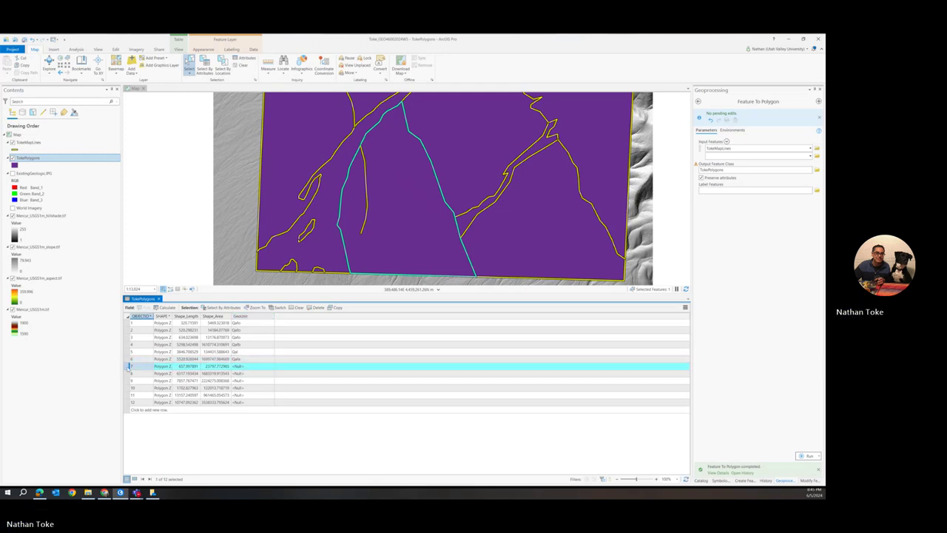
{"action": "scroll", "coordinate": [475, 253], "scroll_direction": "down", "scroll_amount": 5}
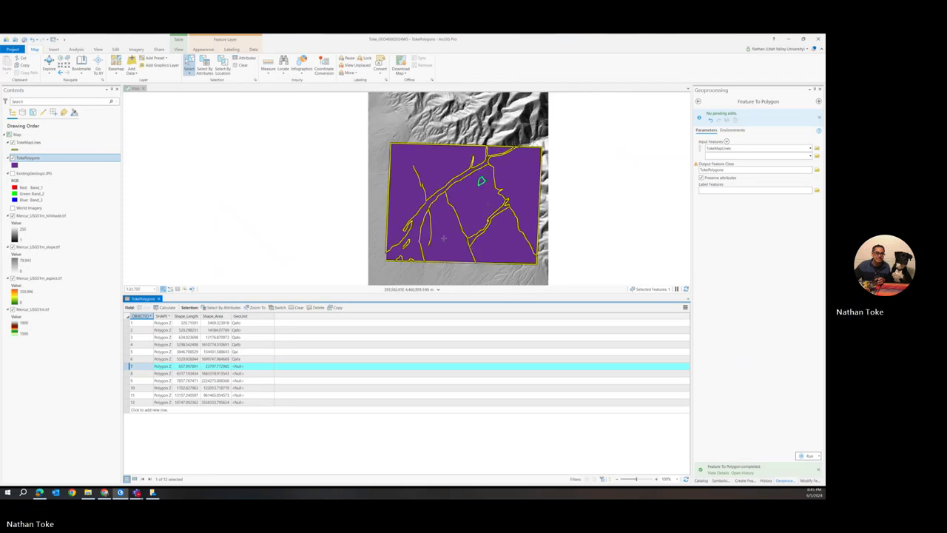
{"action": "double_click", "coordinate": [240, 366]}
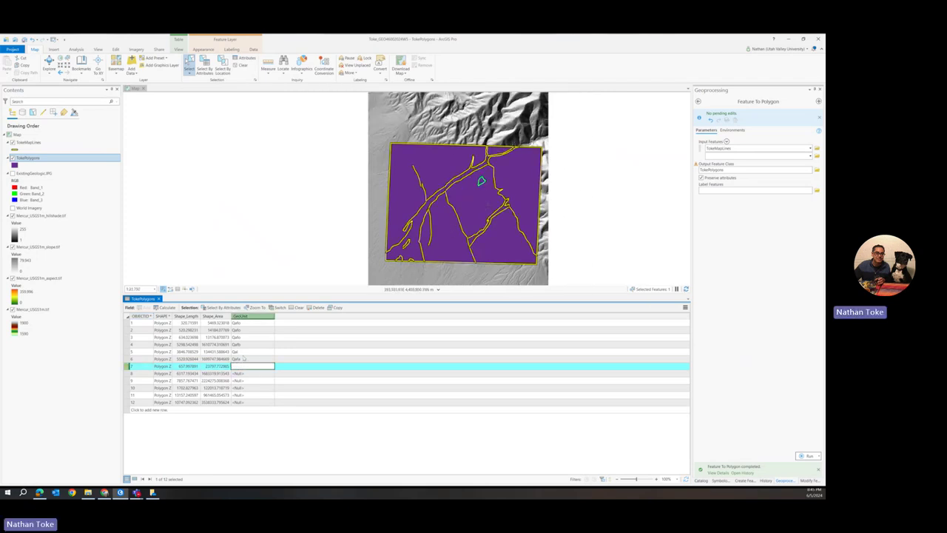
{"action": "type", "text": "Qpl"}
{"action": "key", "text": "Return"}
{"action": "left_click", "coordinate": [127, 373]}
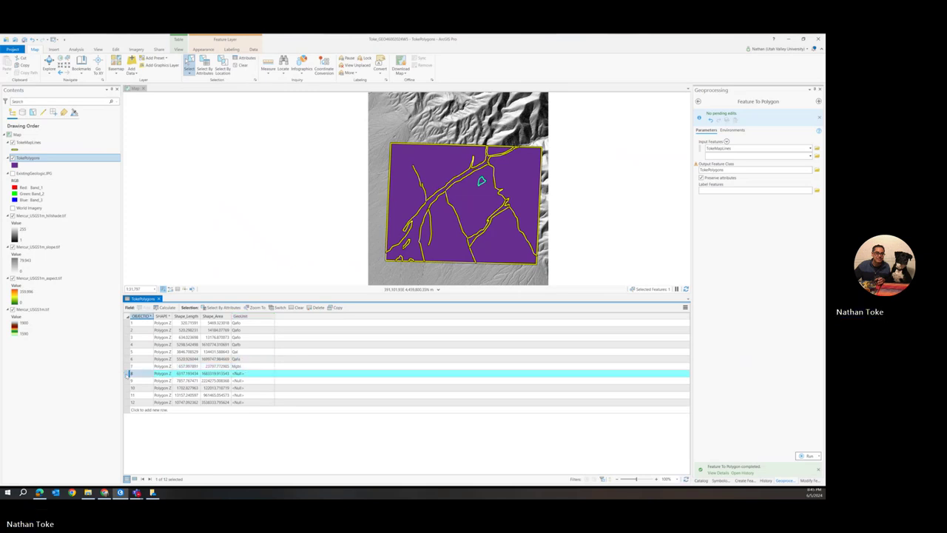
{"action": "double_click", "coordinate": [251, 374]}
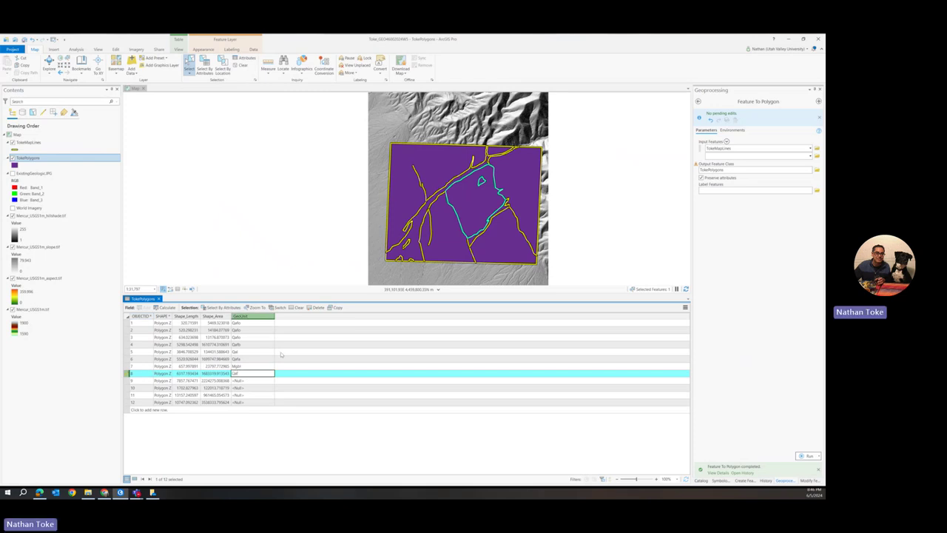
{"action": "type", "text": "Qafs"}
{"action": "key", "text": "Return"}
{"action": "left_click", "coordinate": [127, 380]}
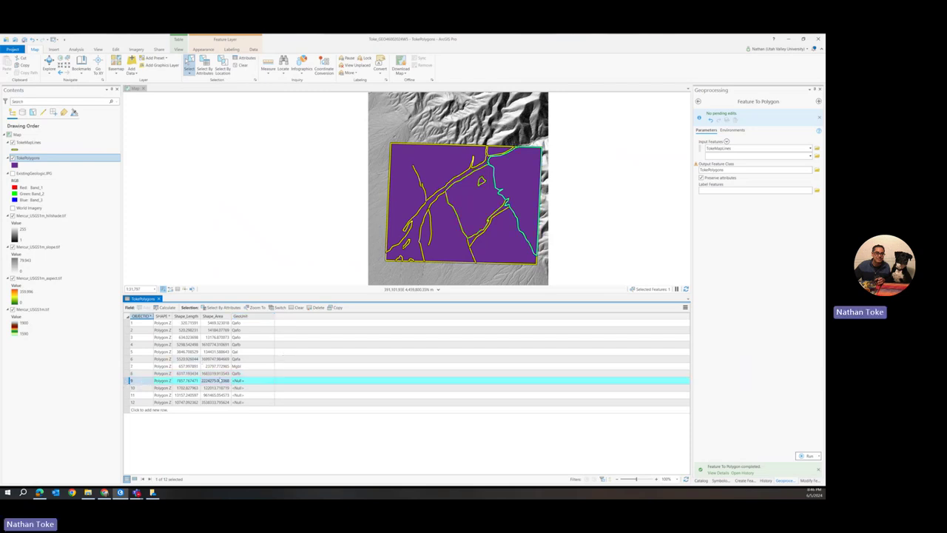
{"action": "left_click", "coordinate": [242, 380]}
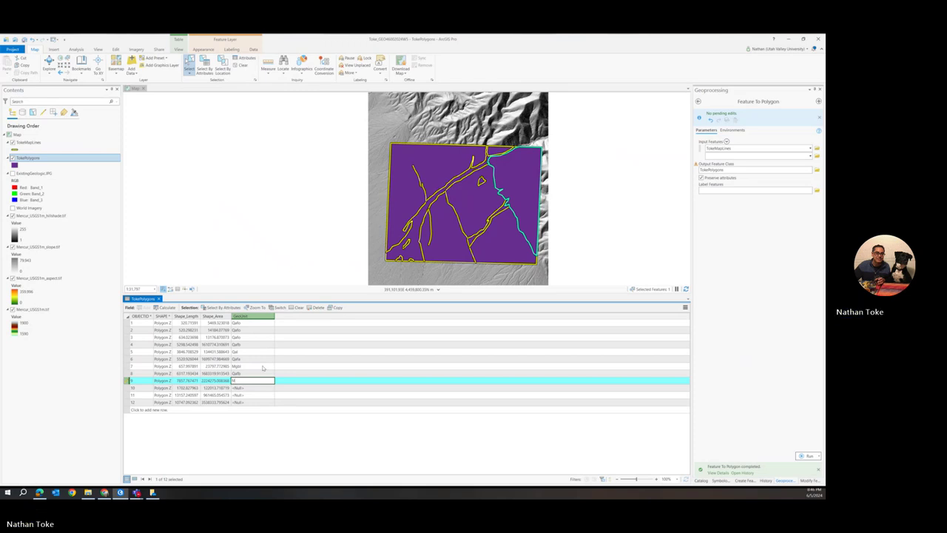
{"action": "type", "text": "Mgbl"}
{"action": "key", "text": "Return"}
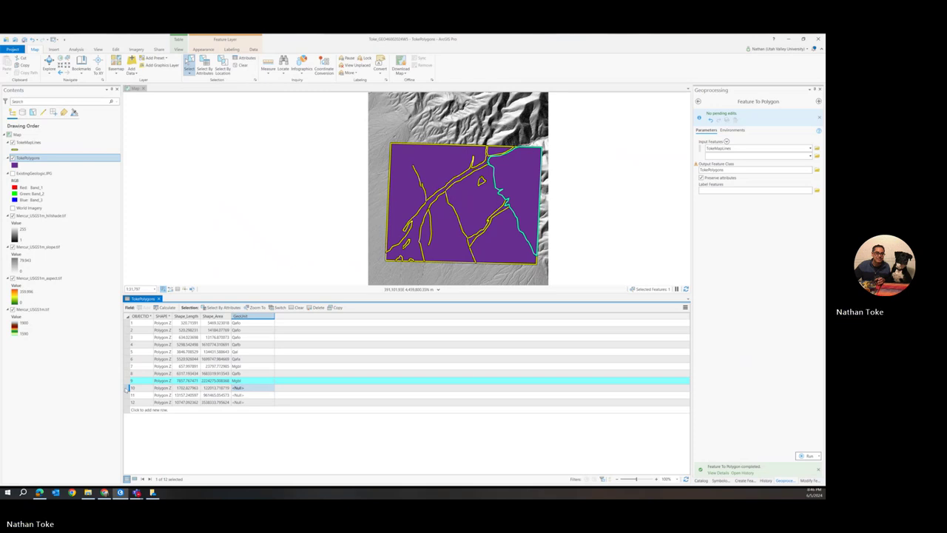
- Enter and correct polygon 10's GeoUnit, set polygon 11 to Qal and polygon 12 to Qaf_undif
{"action": "left_click", "coordinate": [130, 387]}
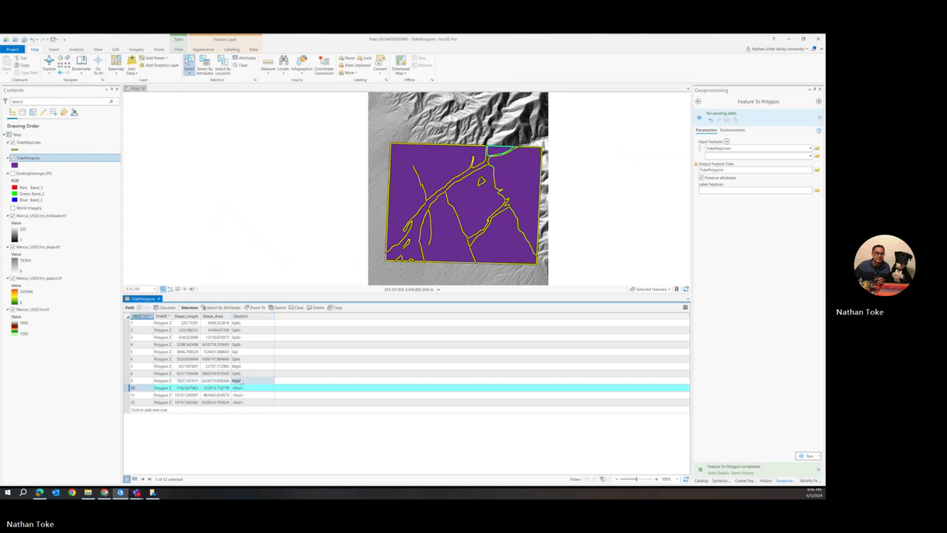
{"action": "double_click", "coordinate": [259, 388]}
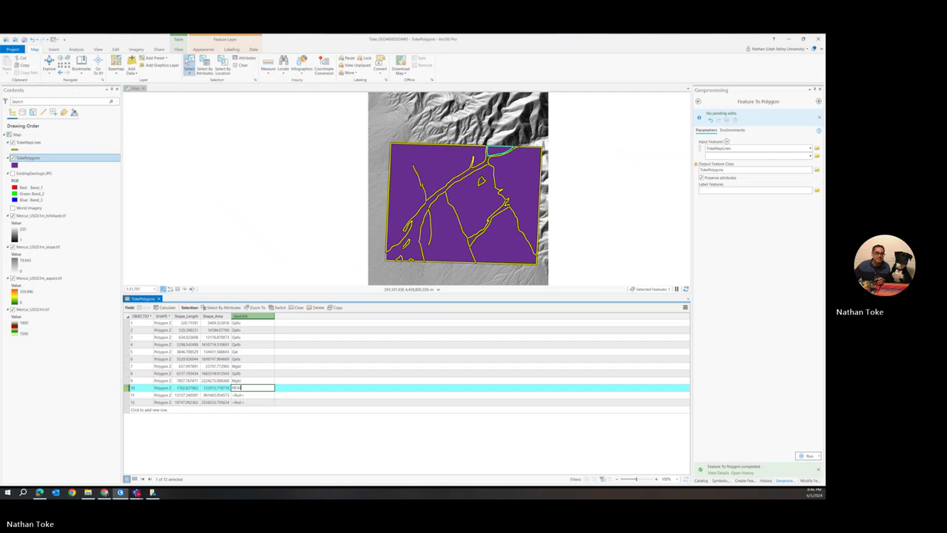
{"action": "key", "text": "Return"}
{"action": "double_click", "coordinate": [248, 388]}
{"action": "key", "text": "Return"}
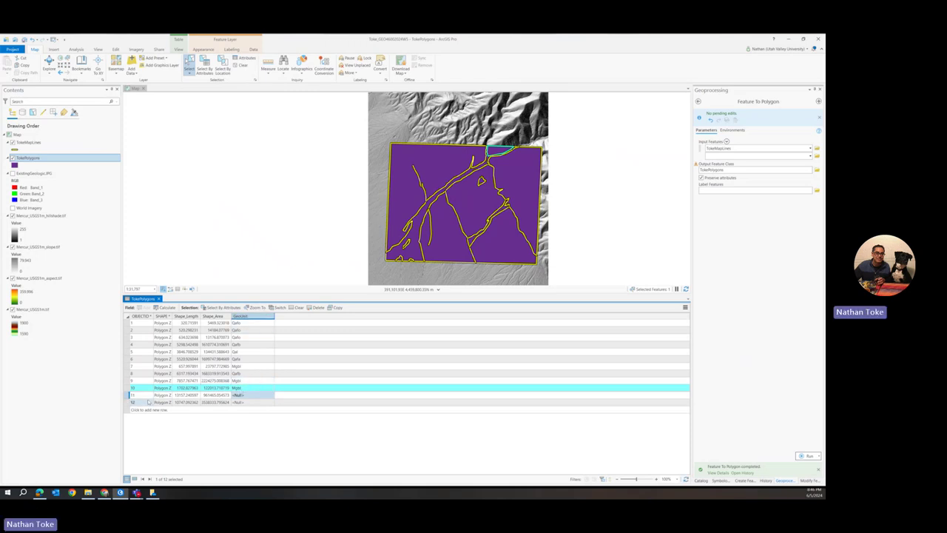
{"action": "left_click", "coordinate": [130, 395]}
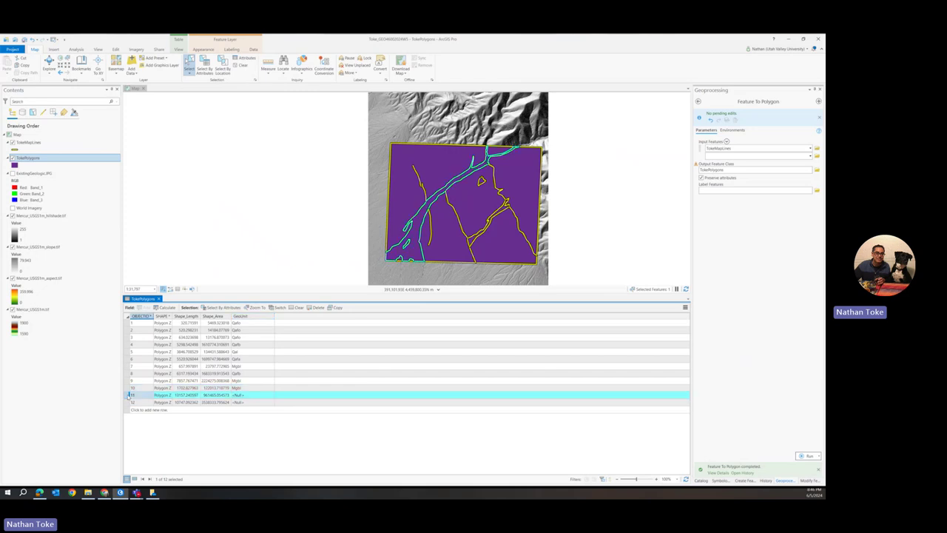
{"action": "left_click", "coordinate": [239, 395]}
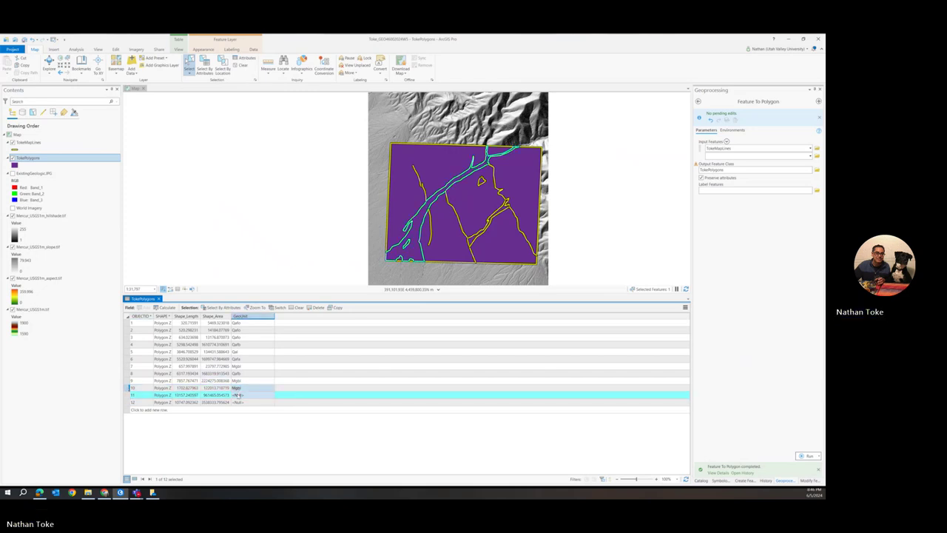
{"action": "left_click", "coordinate": [239, 395]}
{"action": "type", "text": "Qal"}
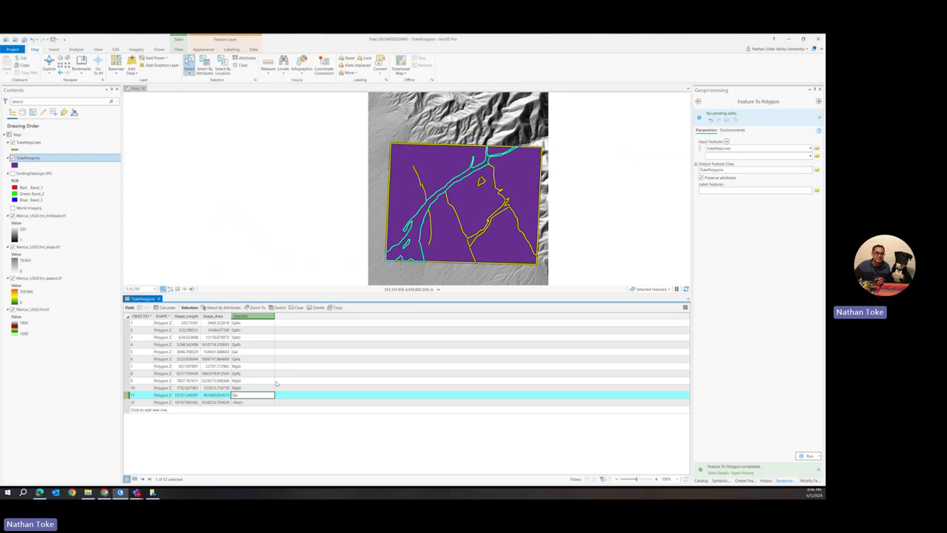
{"action": "key", "text": "Return"}
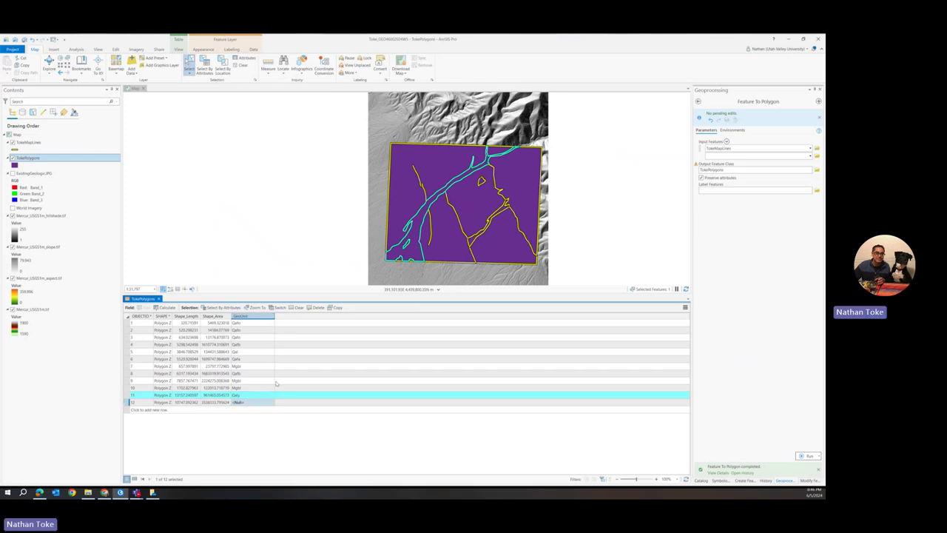
{"action": "left_click", "coordinate": [127, 403]}
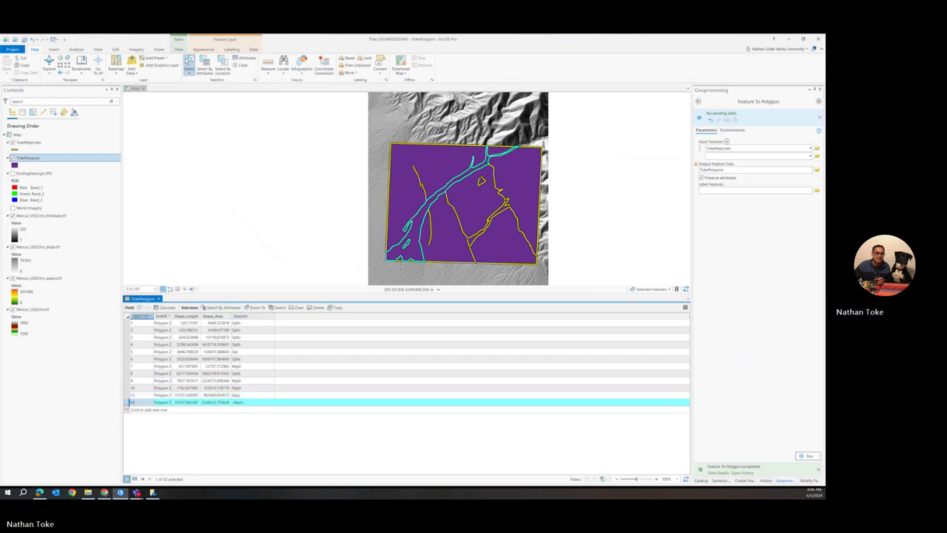
{"action": "double_click", "coordinate": [243, 403]}
{"action": "type", "text": "Qaf"}
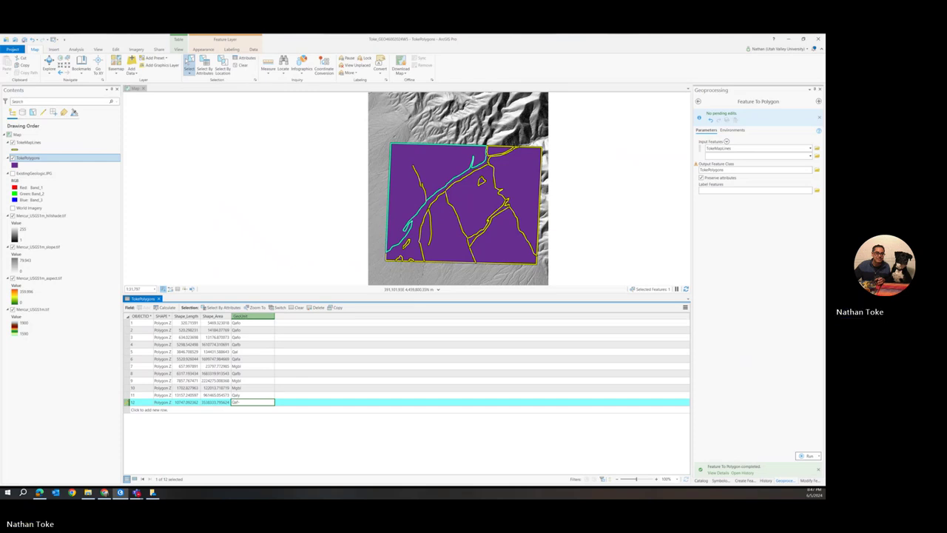
{"action": "type", "text": "_undi"}
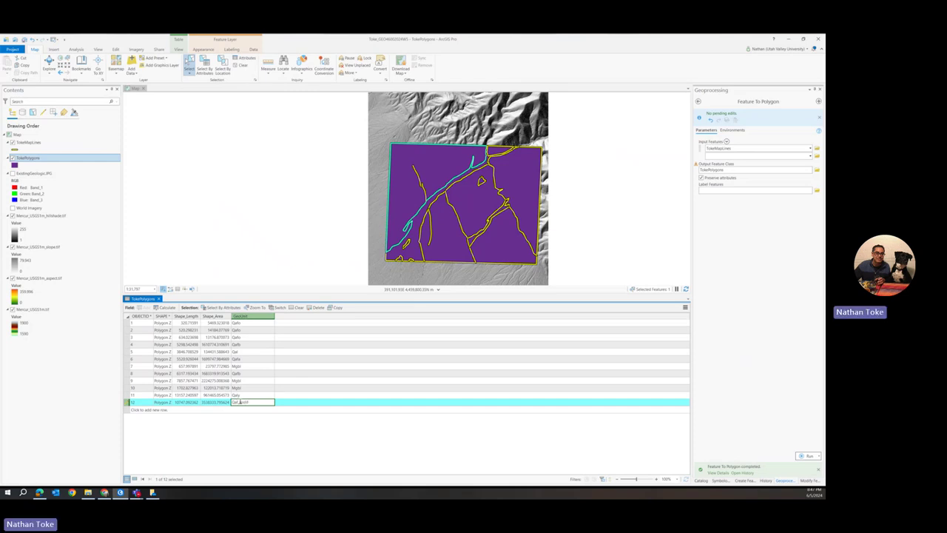
{"action": "key", "text": "Return"}
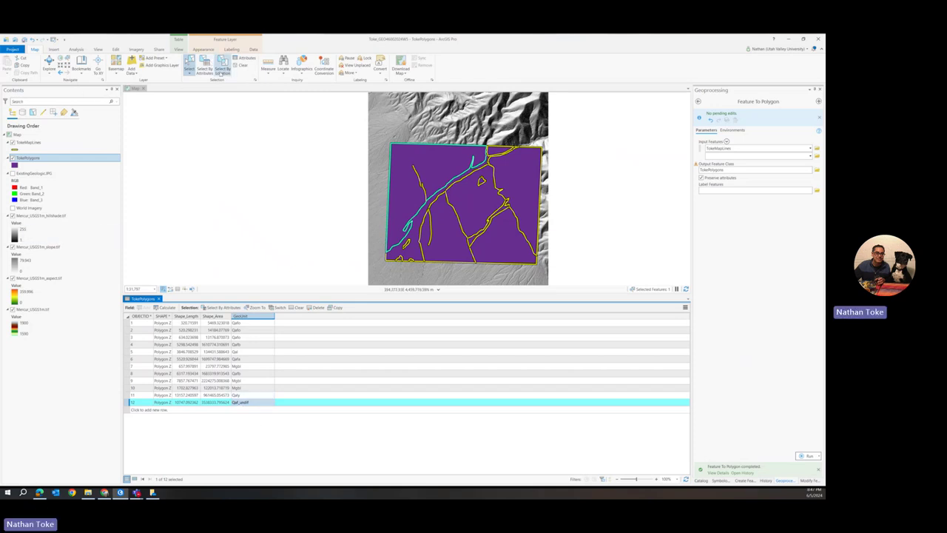
- Save the pending GeoUnit edits, clear the row selection, and select TokePolygons in Contents
{"action": "left_click", "coordinate": [115, 49]}
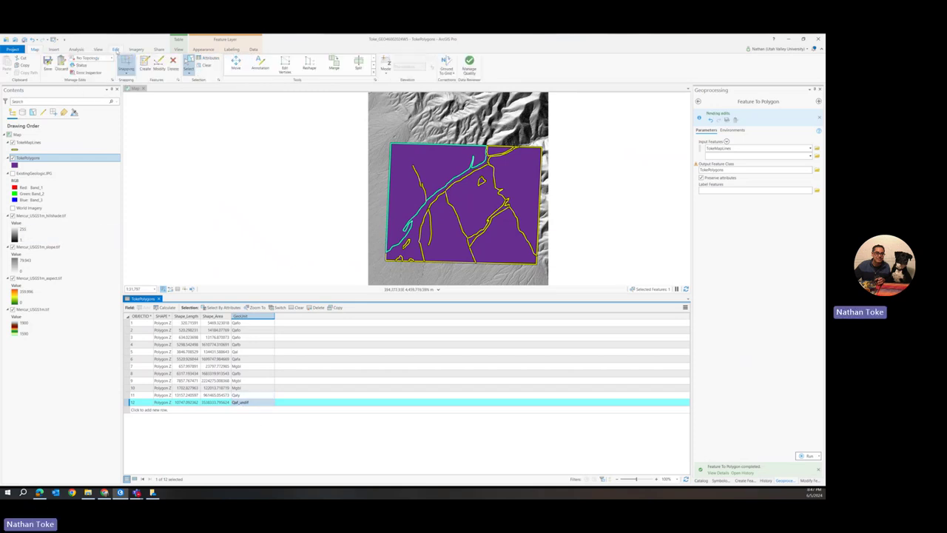
{"action": "left_click", "coordinate": [47, 64]}
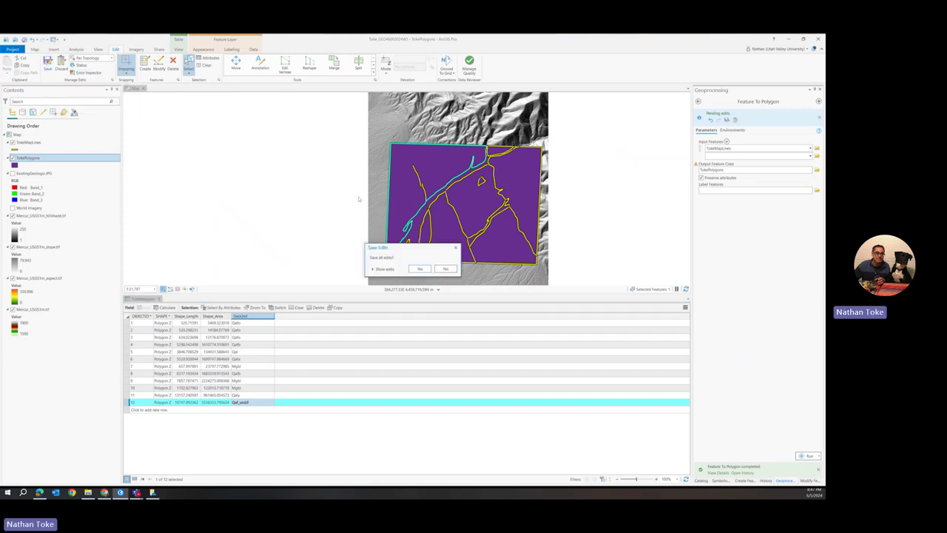
{"action": "left_click", "coordinate": [420, 269]}
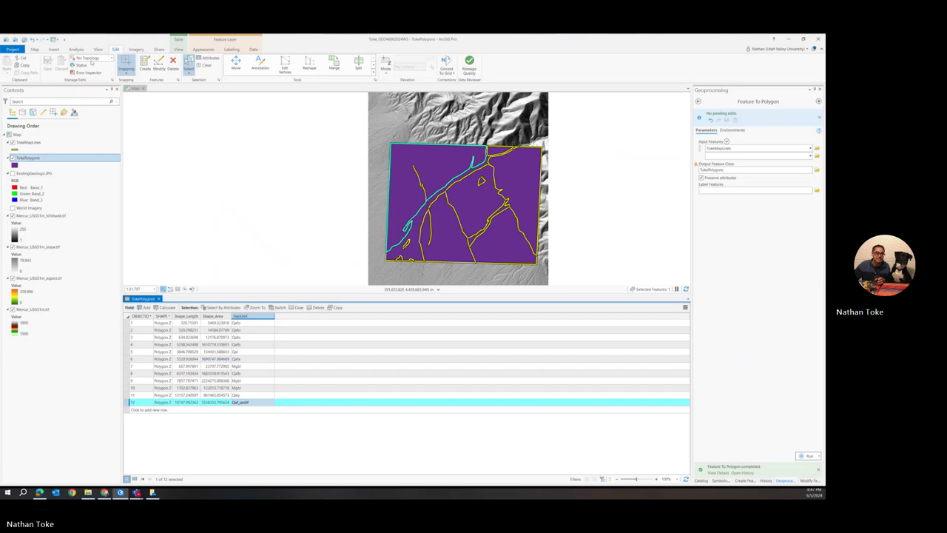
{"action": "left_click", "coordinate": [206, 65]}
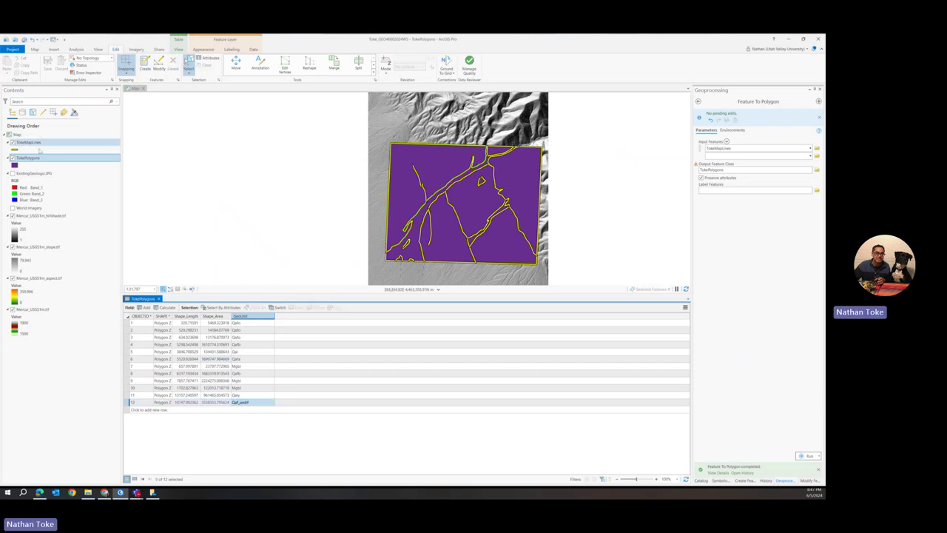
{"action": "left_click", "coordinate": [16, 158]}
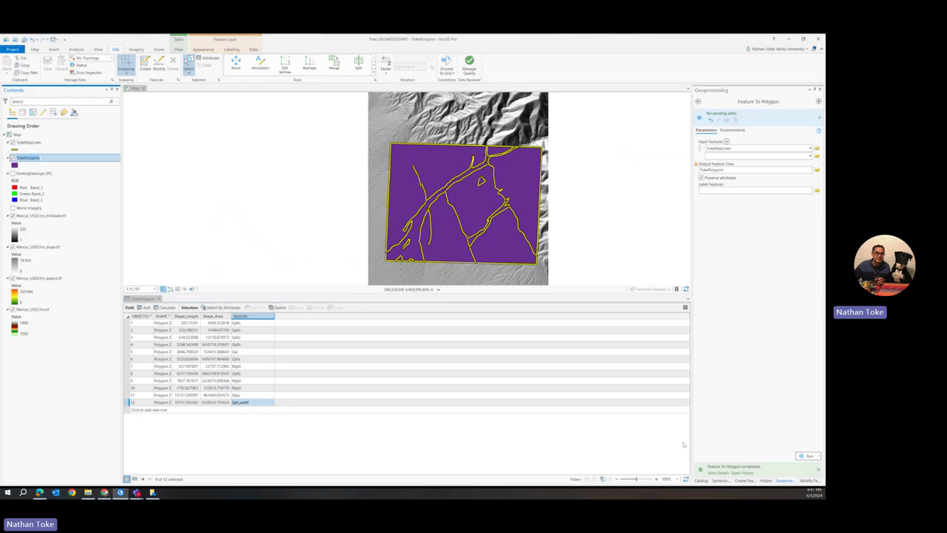
- Set TokePolygons' primary symbology to Unique Values using the GeoUnit field
{"action": "left_click", "coordinate": [719, 480]}
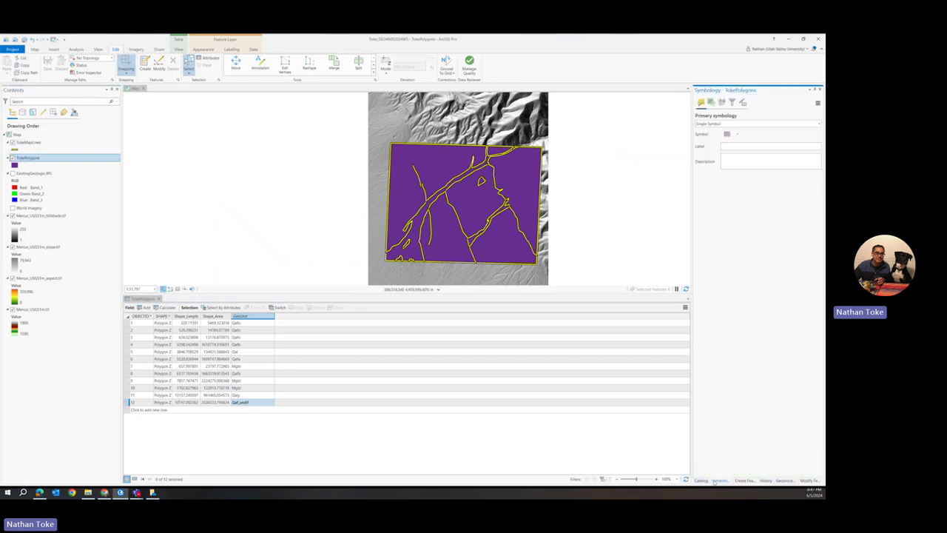
{"action": "left_click", "coordinate": [730, 124]}
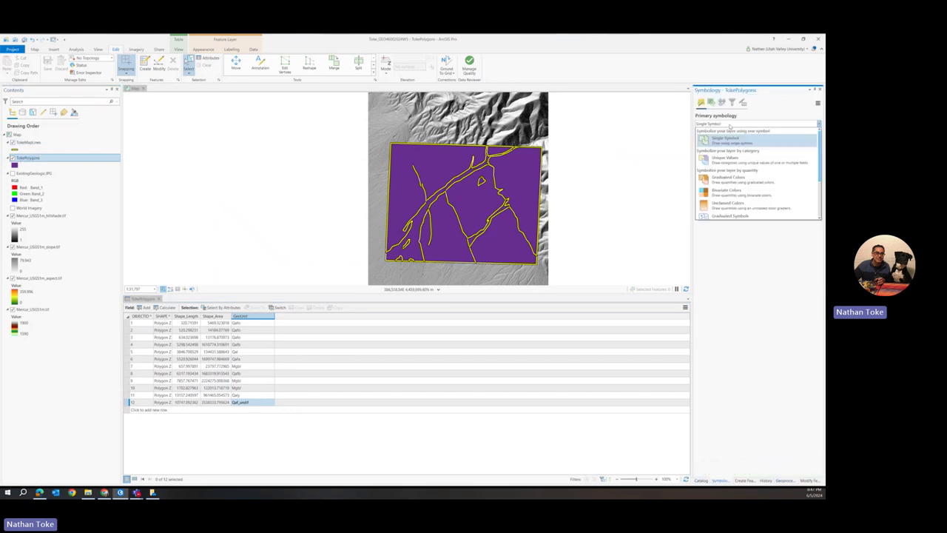
{"action": "left_click", "coordinate": [721, 160]}
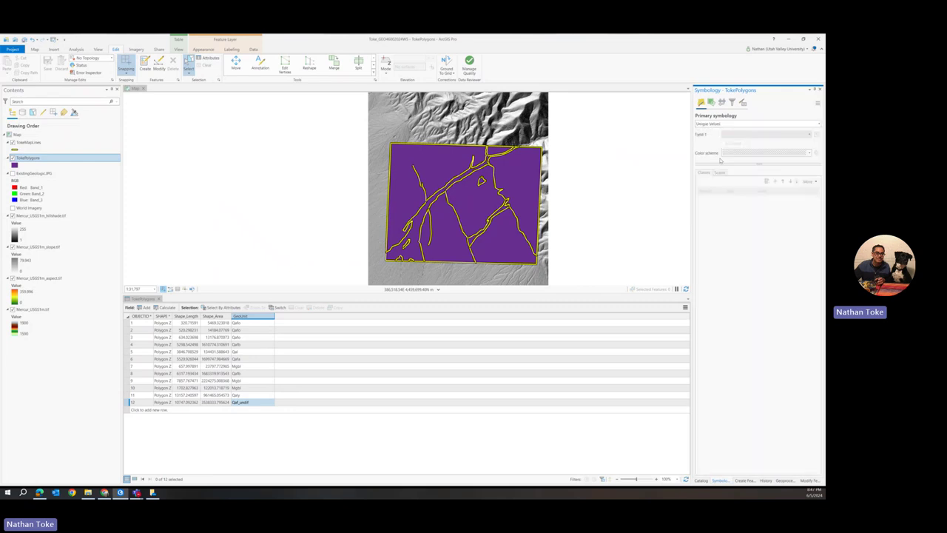
{"action": "left_click", "coordinate": [754, 135]}
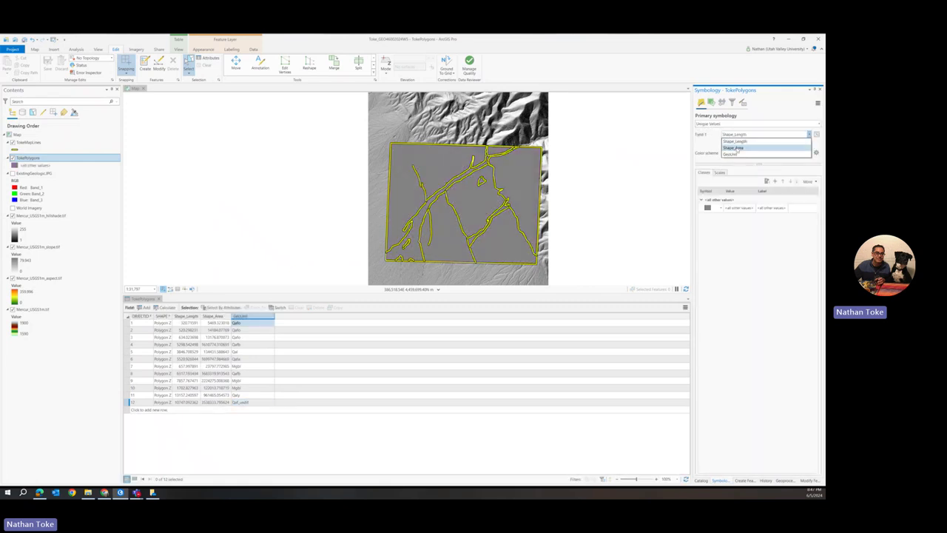
{"action": "left_click", "coordinate": [735, 154]}
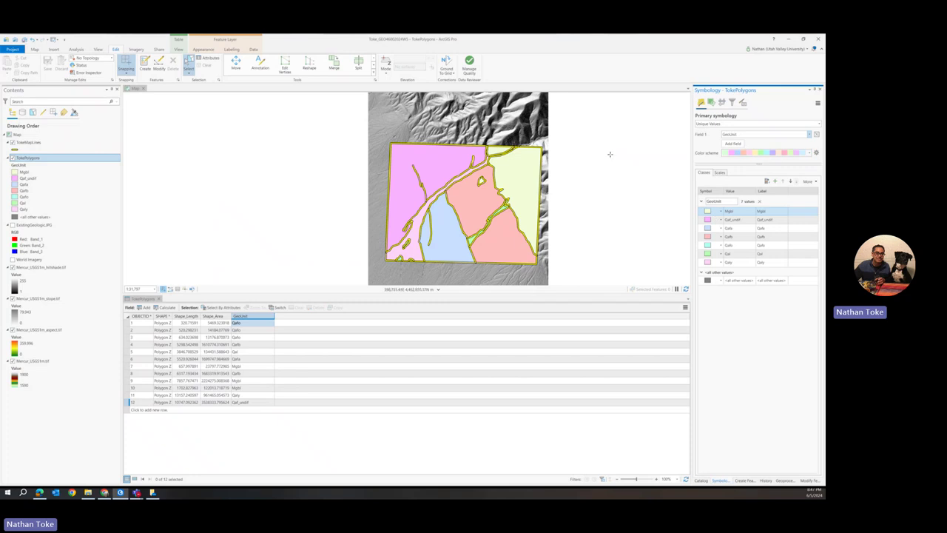
{"action": "left_click", "coordinate": [709, 213]}
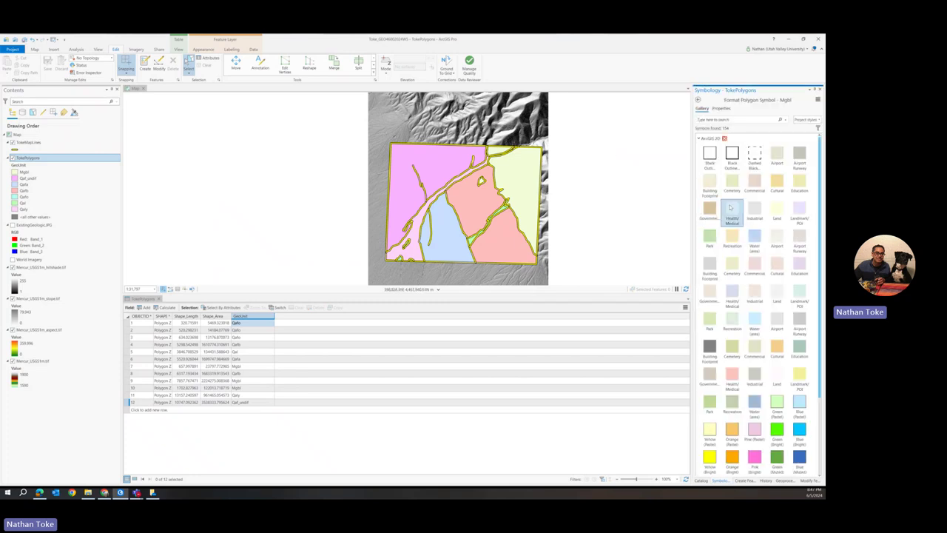
- Color the Mgbl unit Blue (Bright) and the Qaly unit Yellow (Bright)
{"action": "left_click", "coordinate": [799, 430]}
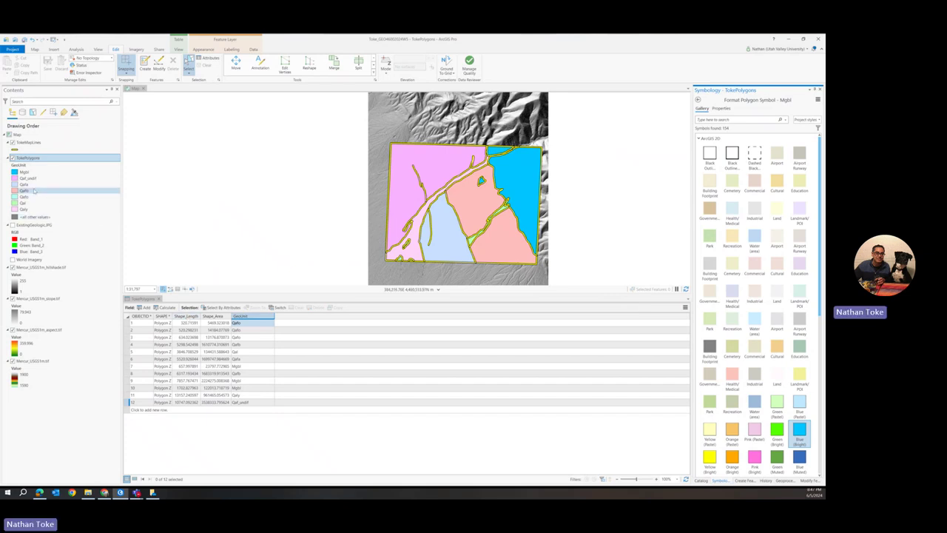
{"action": "left_click", "coordinate": [698, 100]}
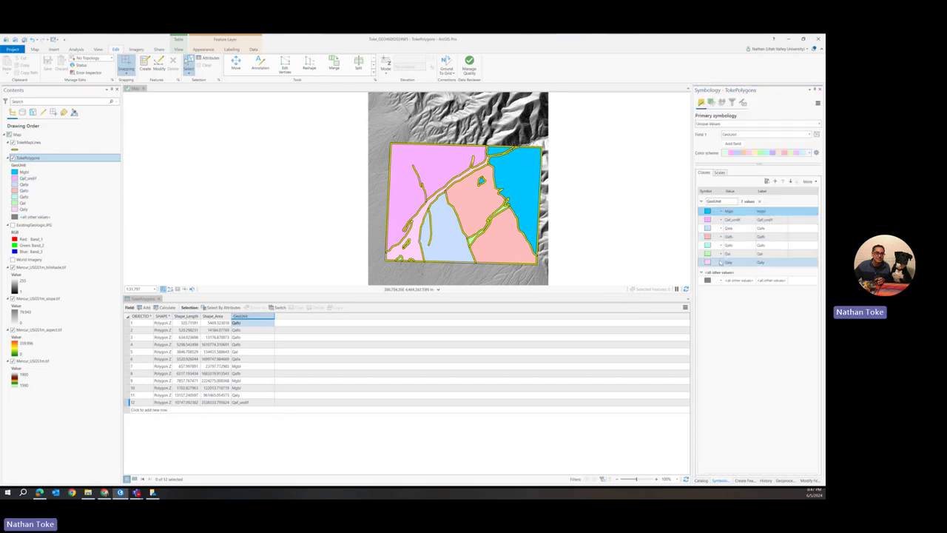
{"action": "left_click", "coordinate": [710, 263]}
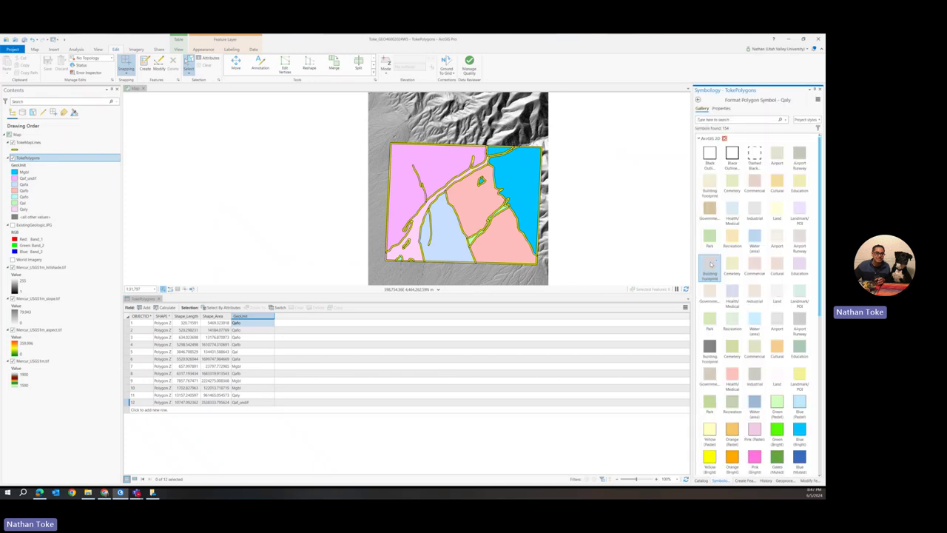
{"action": "left_click", "coordinate": [709, 456]}
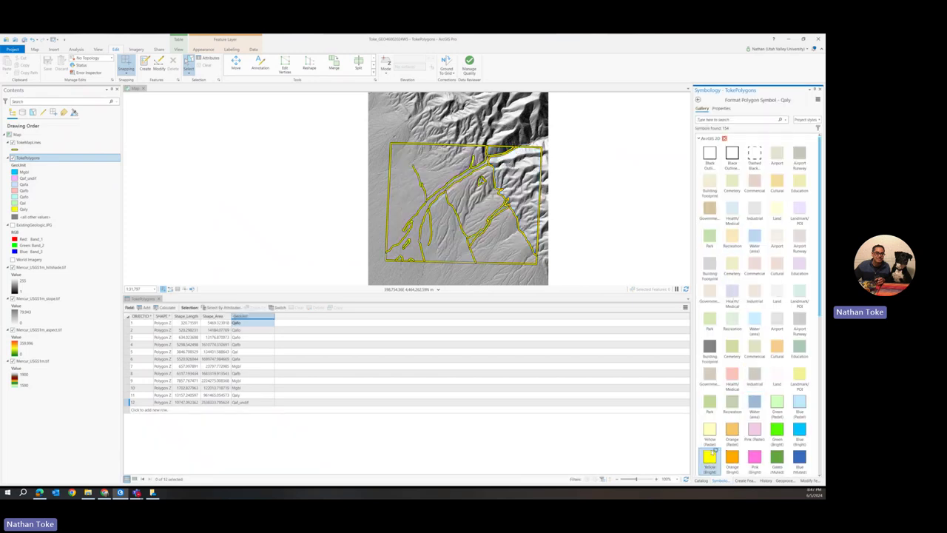
{"action": "left_click", "coordinate": [290, 389]}
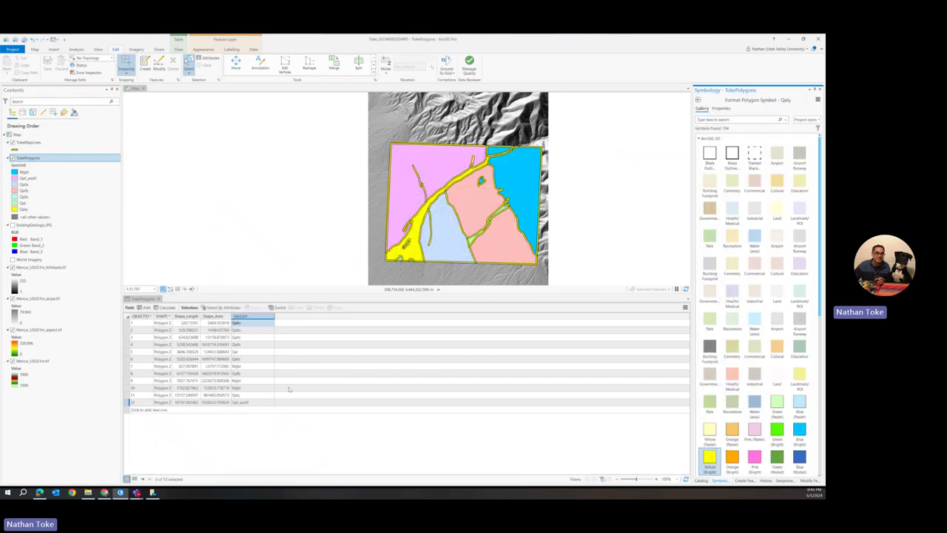
- Give the Qal unit the Landmark/POI fill from the symbol gallery
{"action": "left_click", "coordinate": [698, 98]}
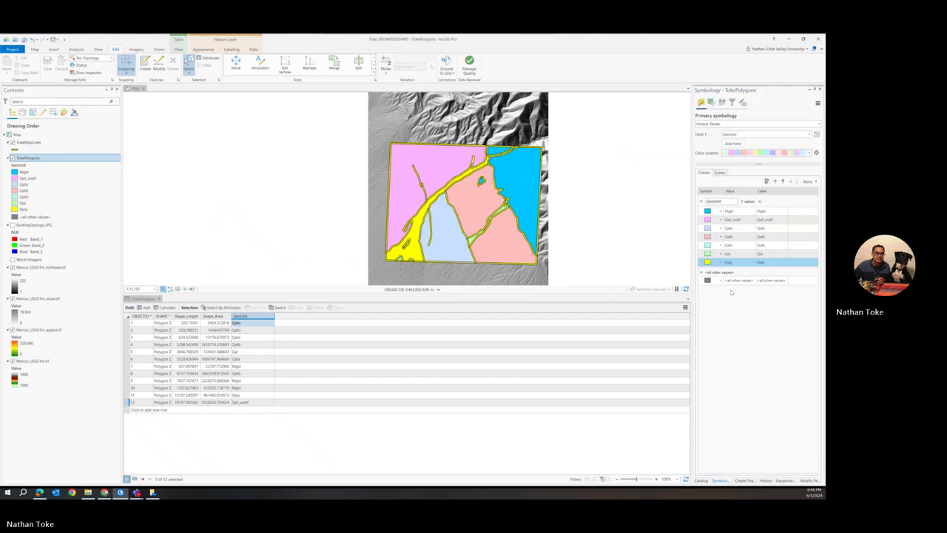
{"action": "left_click", "coordinate": [714, 254]}
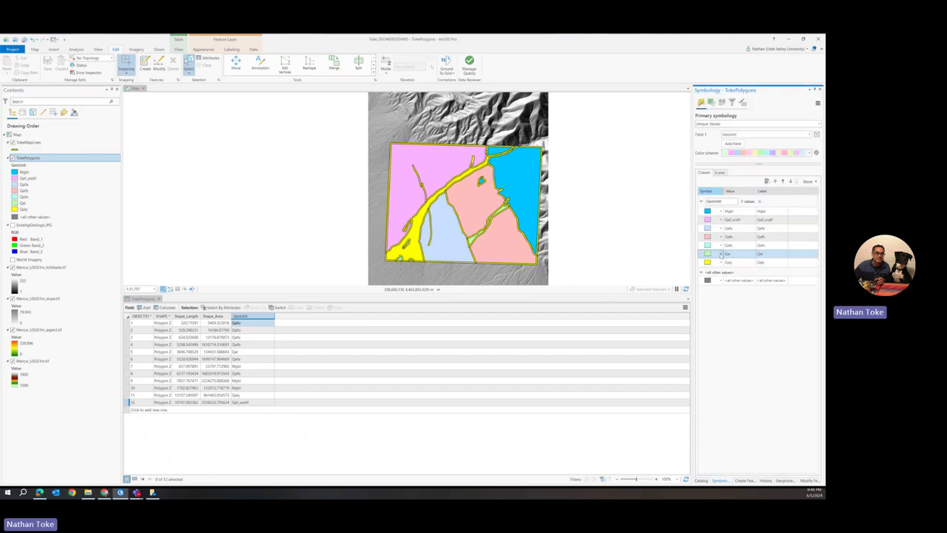
{"action": "left_click", "coordinate": [721, 256]}
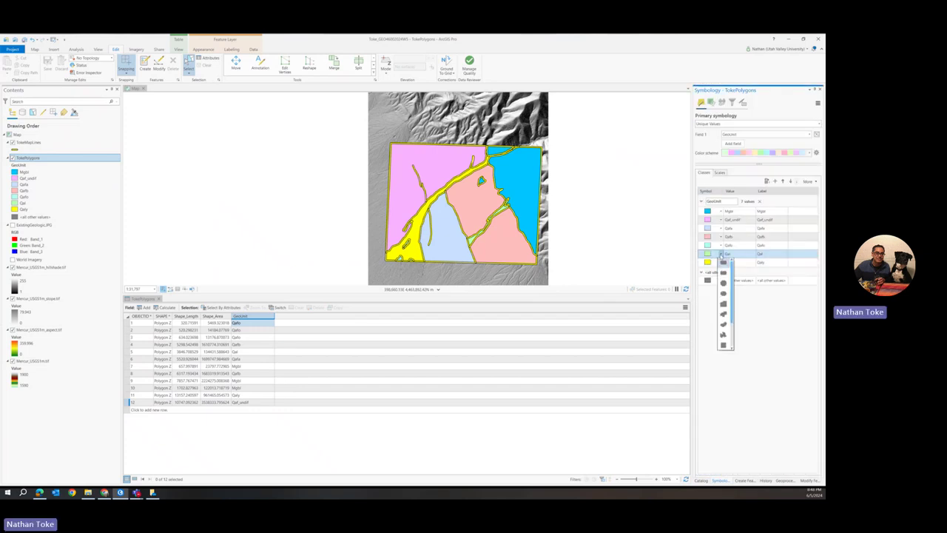
{"action": "left_click", "coordinate": [712, 257]}
{"action": "left_click", "coordinate": [713, 256]}
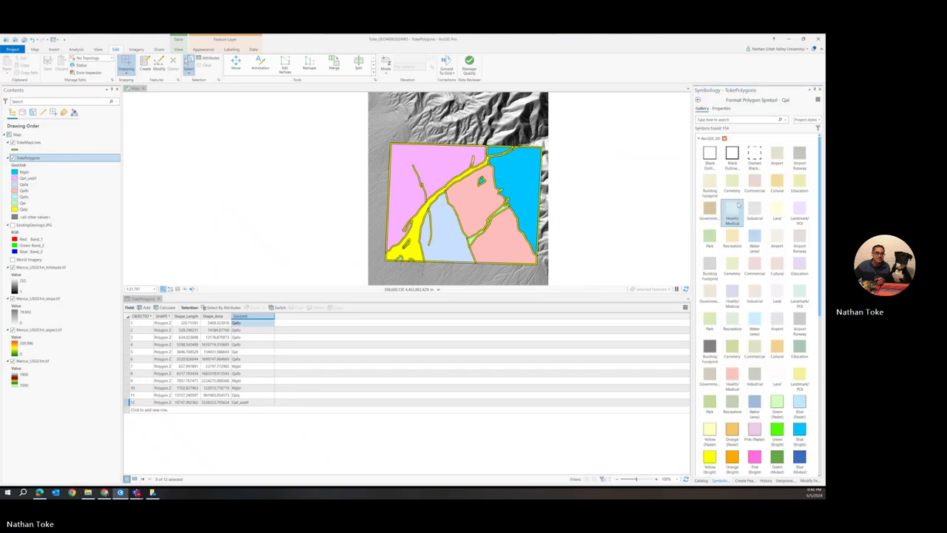
{"action": "left_click", "coordinate": [801, 378]}
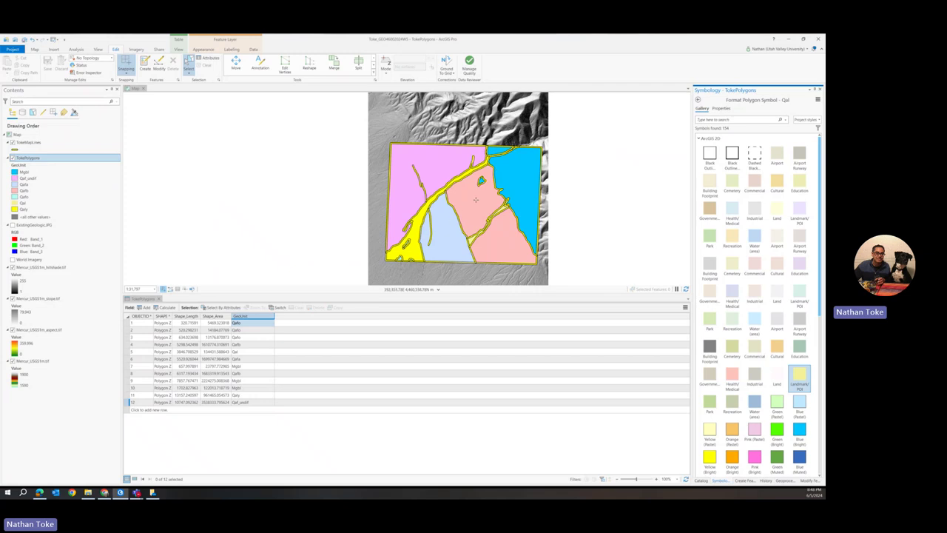
{"action": "left_click", "coordinate": [9, 142]}
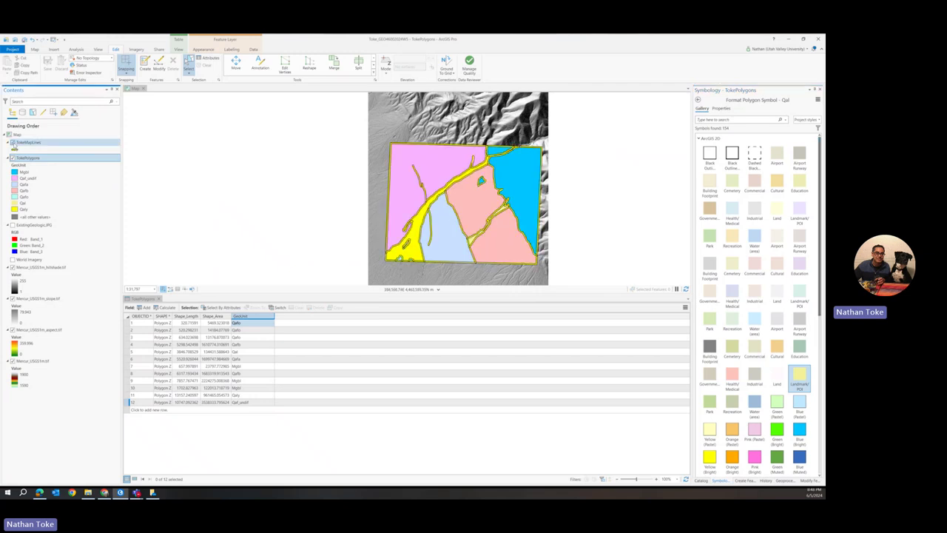
- Toggle the TokeMapLines layer on and off to compare, leaving the contact lines hidden
{"action": "left_click", "coordinate": [13, 145]}
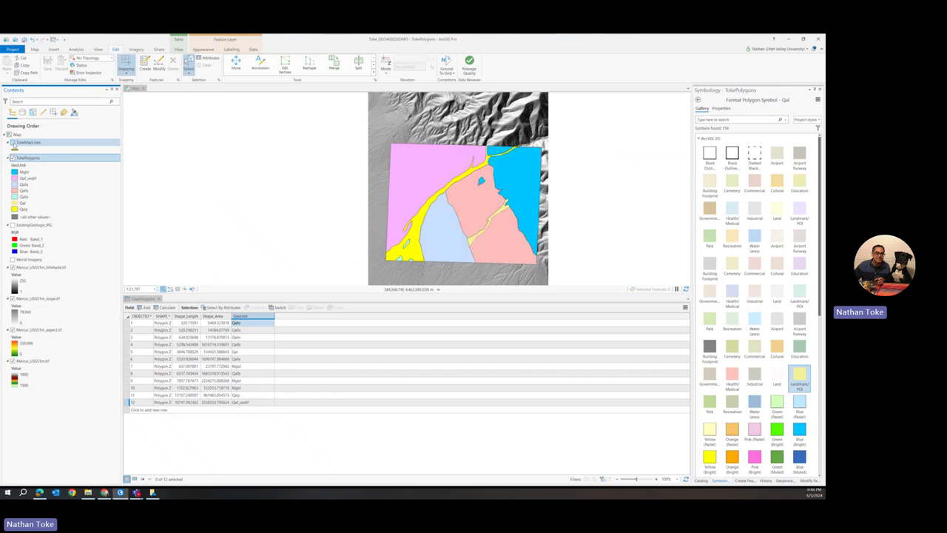
{"action": "left_click", "coordinate": [14, 145]}
{"action": "left_click", "coordinate": [13, 146]}
{"action": "left_click", "coordinate": [13, 145]}
{"action": "left_click", "coordinate": [13, 145]}
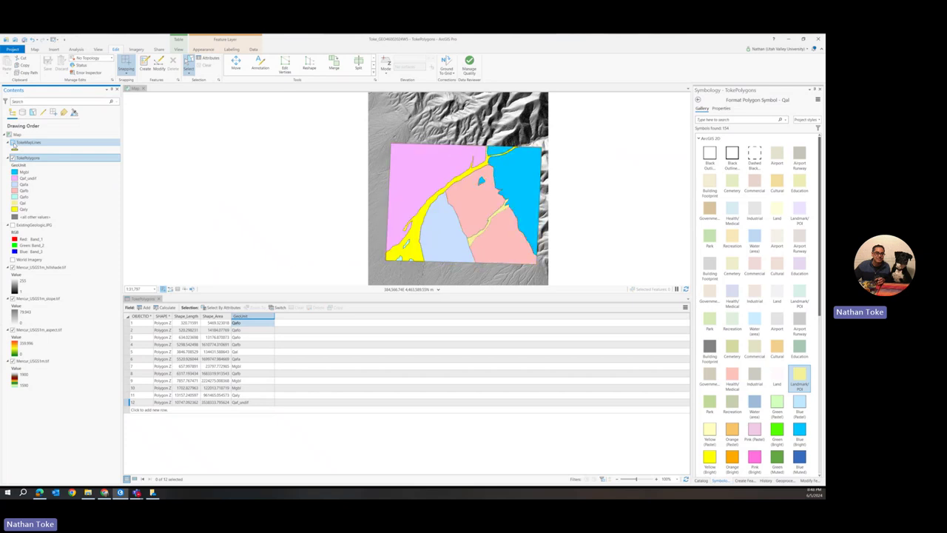